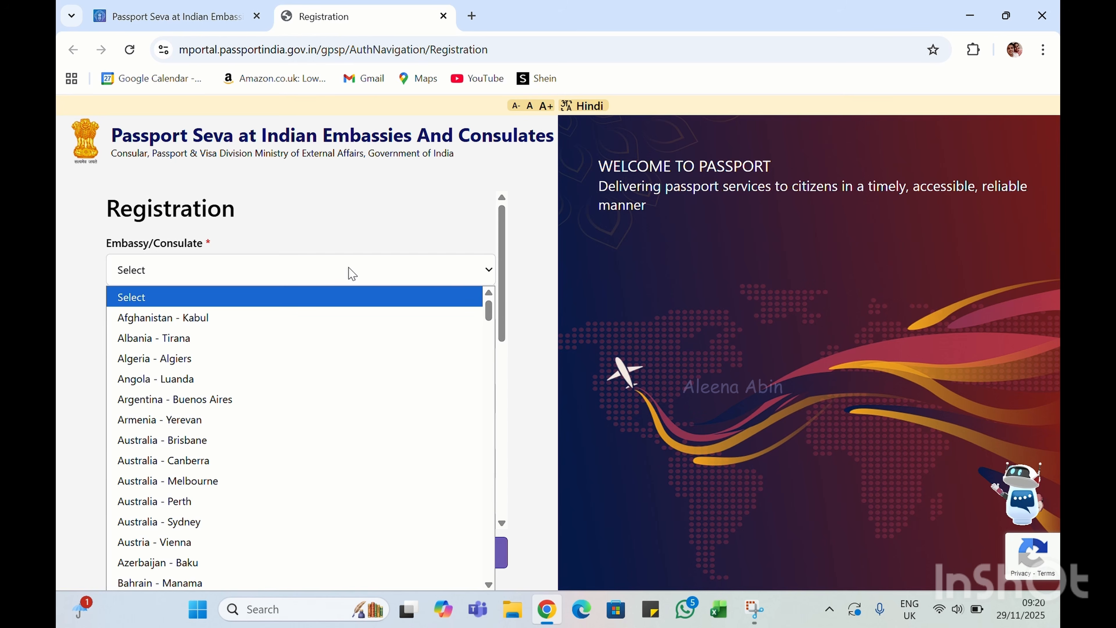
Select United Kingdom - London as the Embassy/Consulate
{"action": "type", "text": "un"}
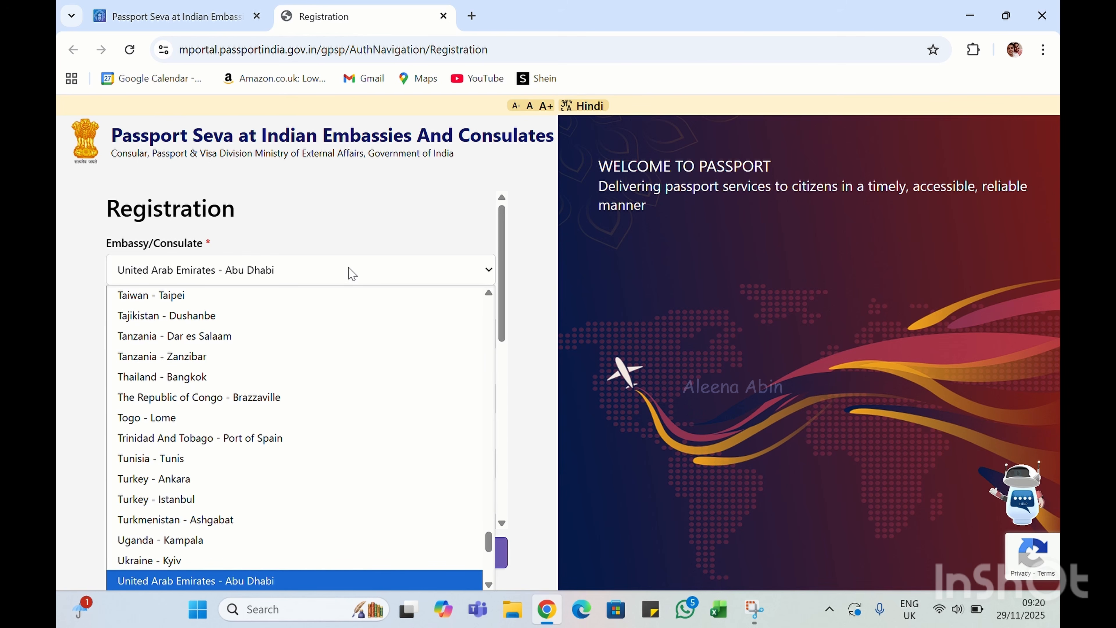
{"action": "key", "text": "Down"}
{"action": "key", "text": "Down"}
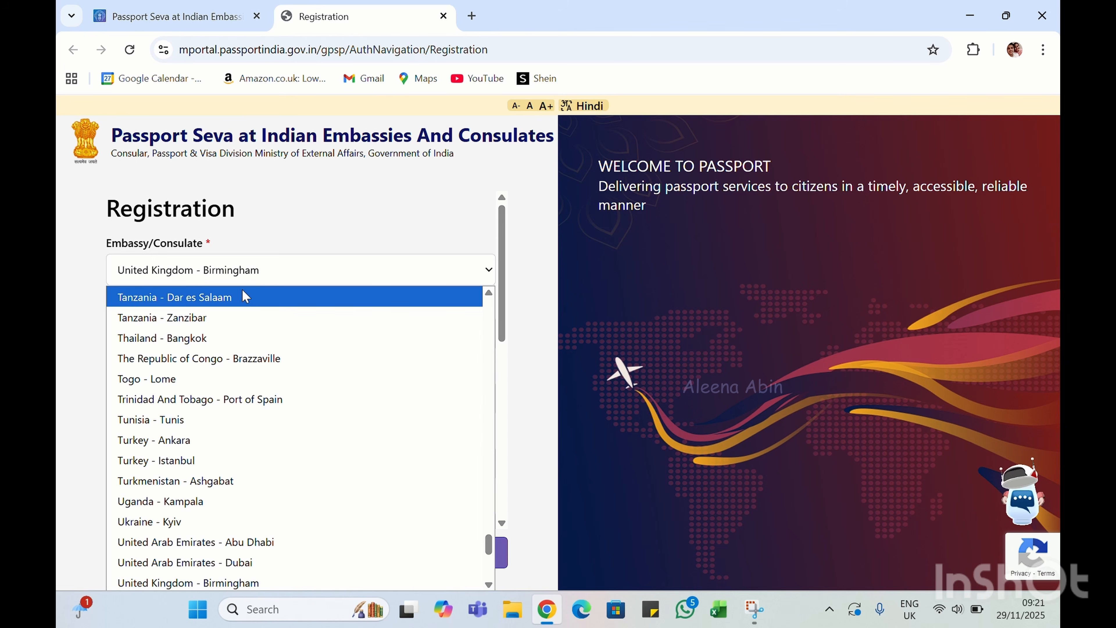
{"action": "scroll", "coordinate": [393, 420], "scroll_direction": "down", "scroll_amount": 3}
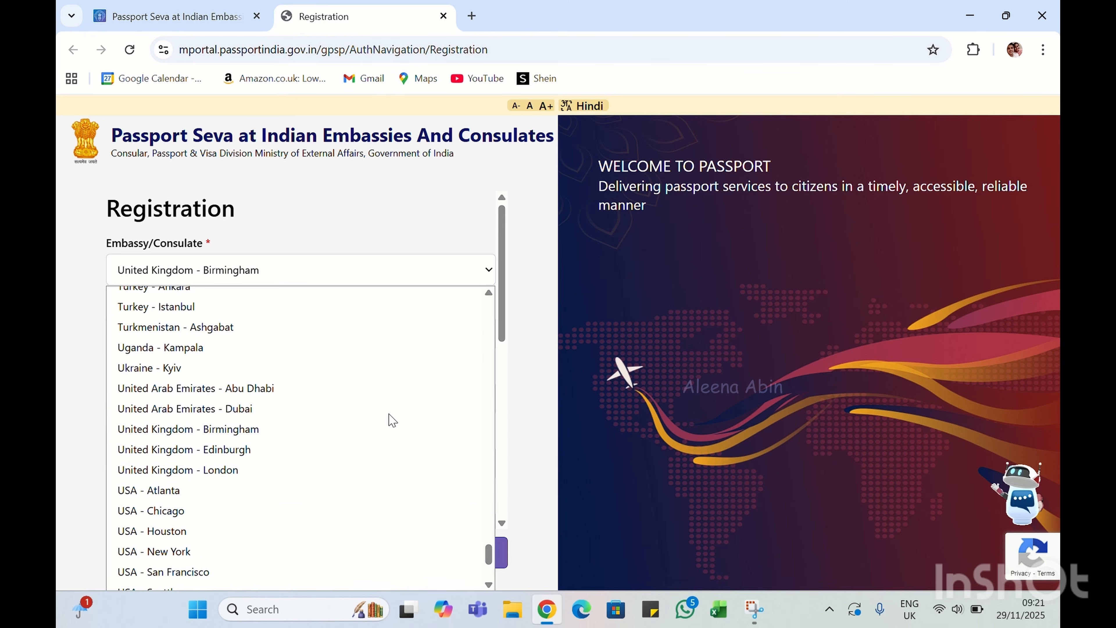
{"action": "left_click", "coordinate": [273, 470]}
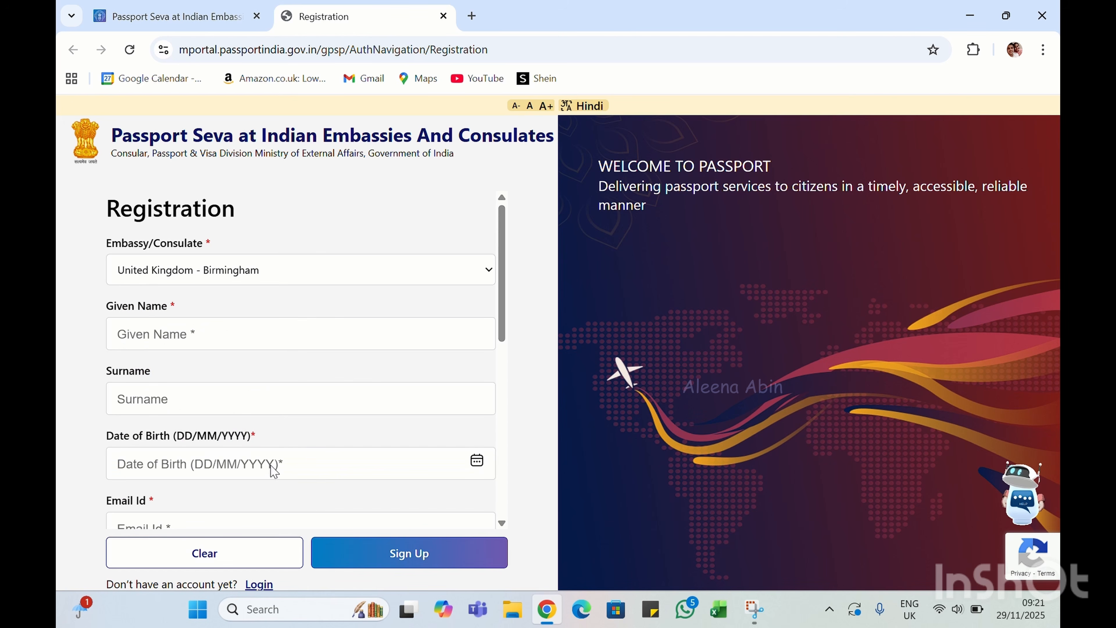
Enter the applicant's given name and surname in the registration form
{"action": "left_click", "coordinate": [241, 339]}
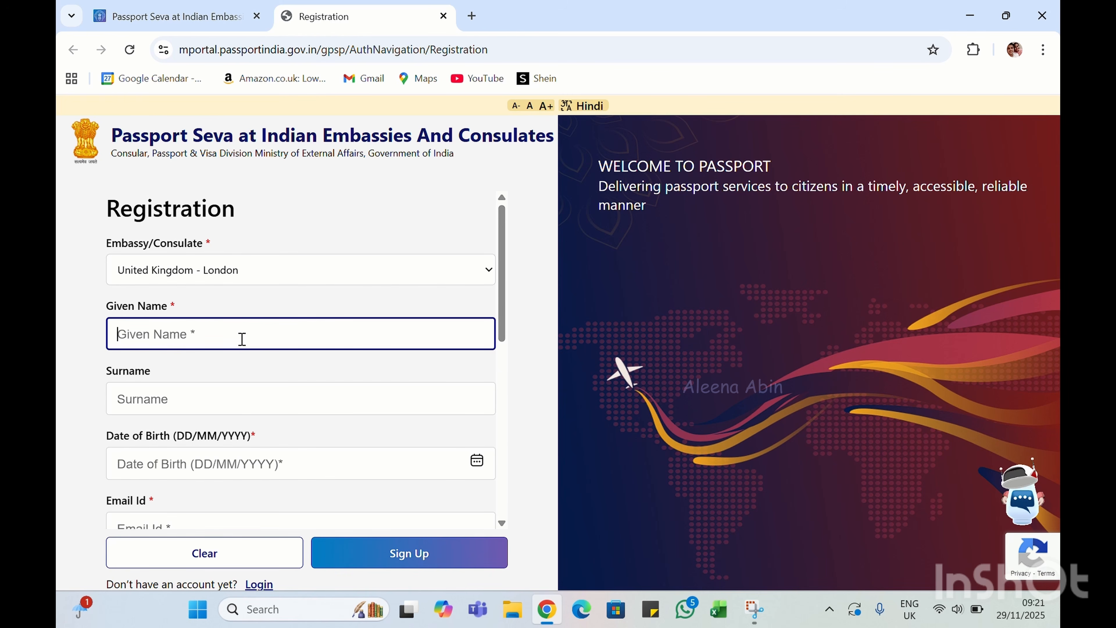
{"action": "type", "text": "aaaa"}
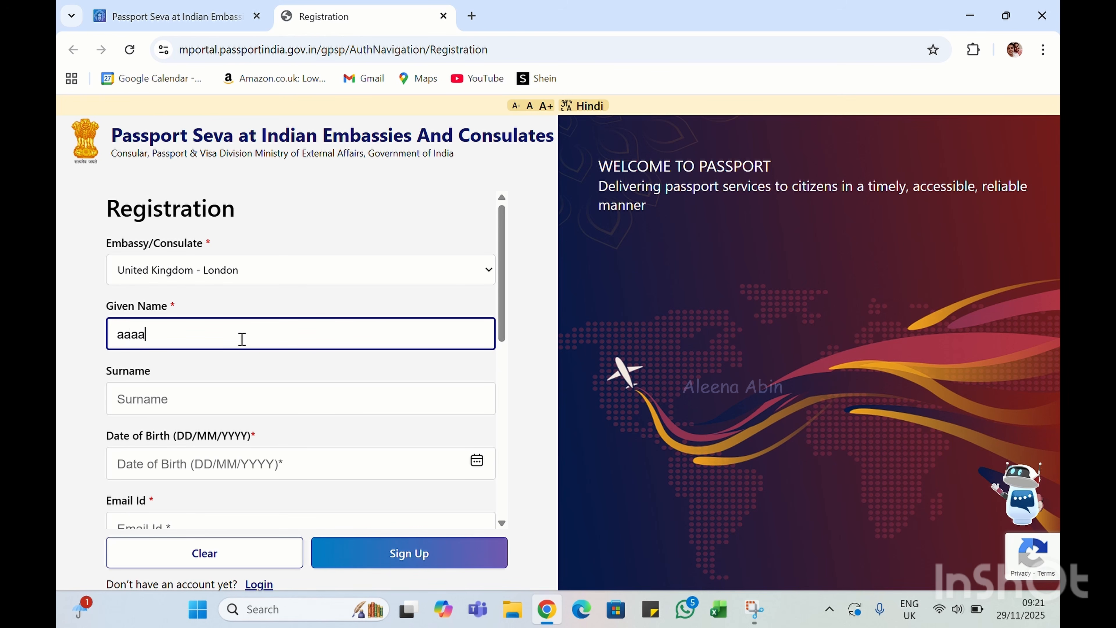
{"action": "left_click", "coordinate": [196, 409]}
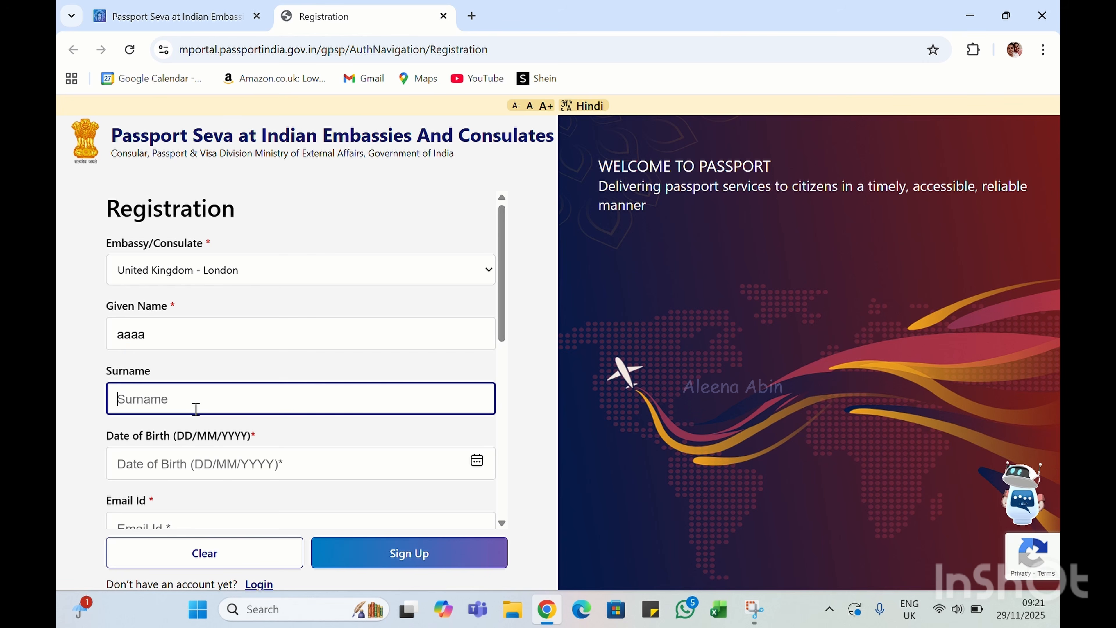
{"action": "type", "text": "sasdd"}
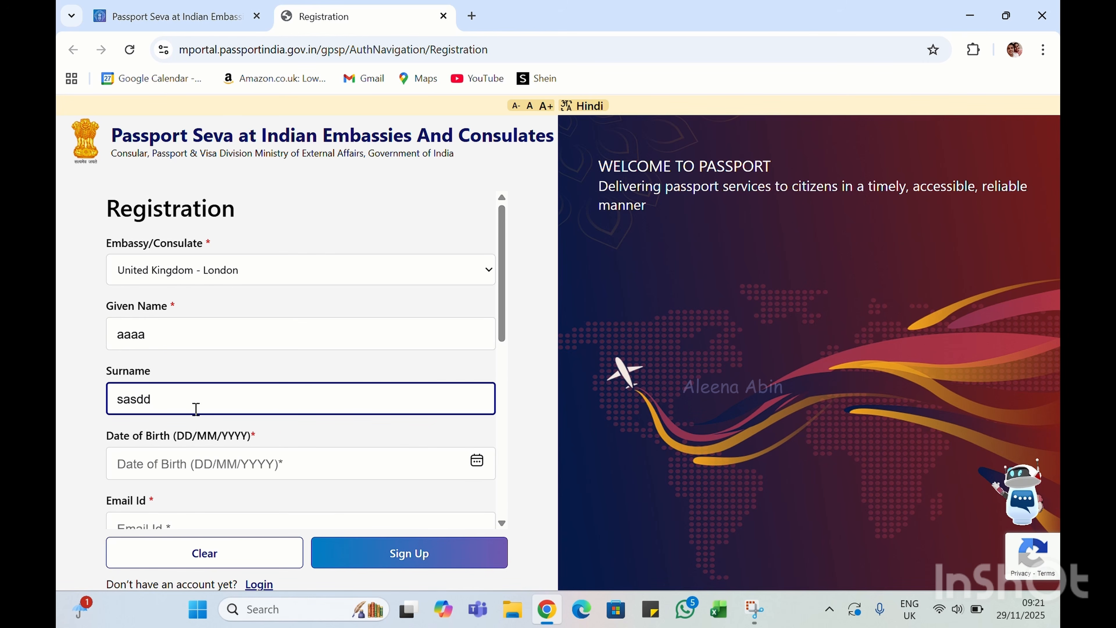
{"action": "scroll", "coordinate": [196, 411], "scroll_direction": "down", "scroll_amount": 2}
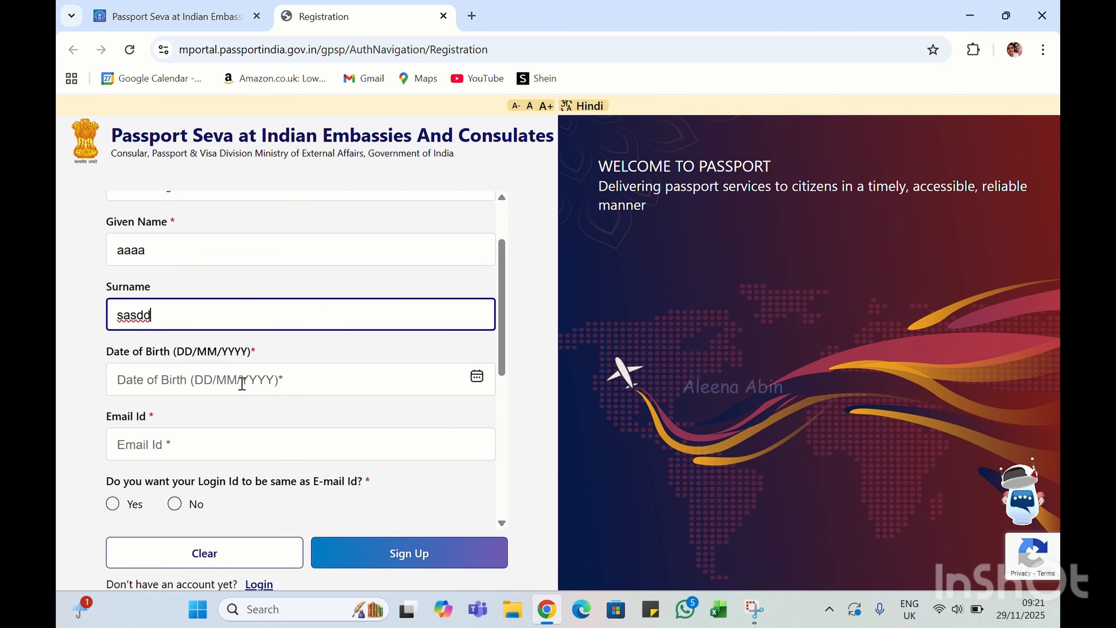
Set the date of birth to 02/11/2025 using the calendar
{"action": "left_click", "coordinate": [479, 385]}
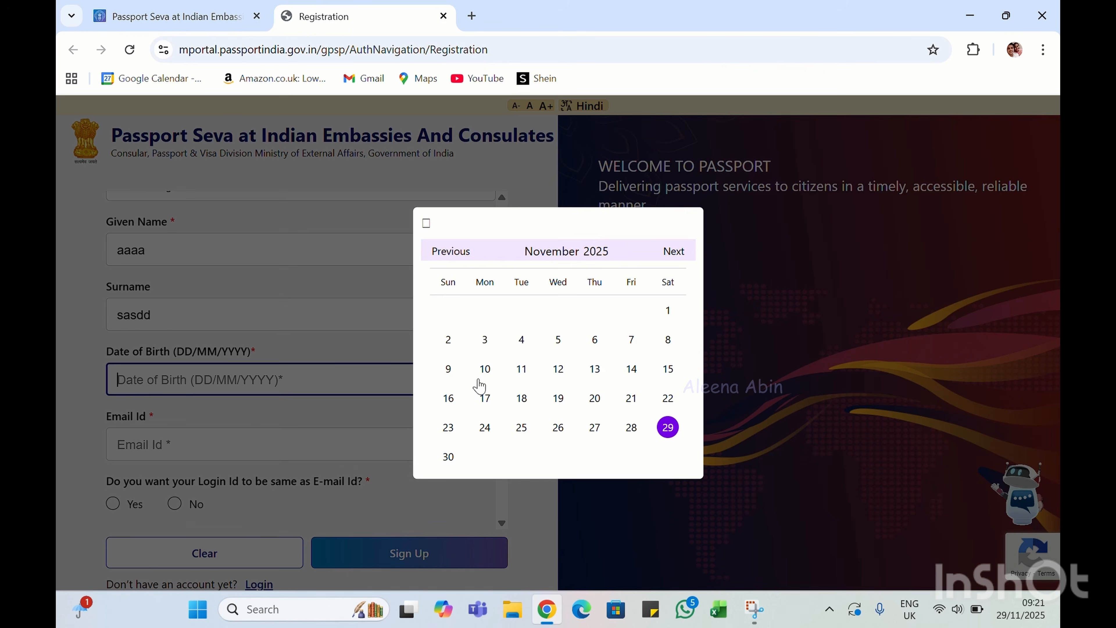
{"action": "left_click", "coordinate": [449, 340]}
{"action": "scroll", "coordinate": [323, 435], "scroll_direction": "down", "scroll_amount": 2}
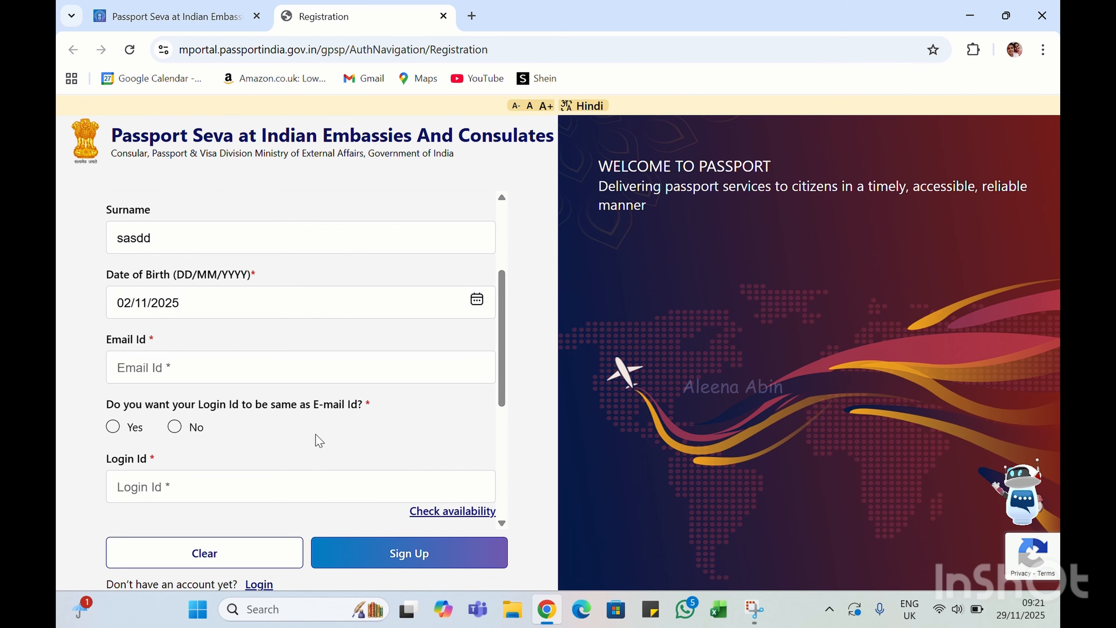
Enter the e-mail address and choose Yes to make the login ID match it
{"action": "left_click", "coordinate": [202, 368]}
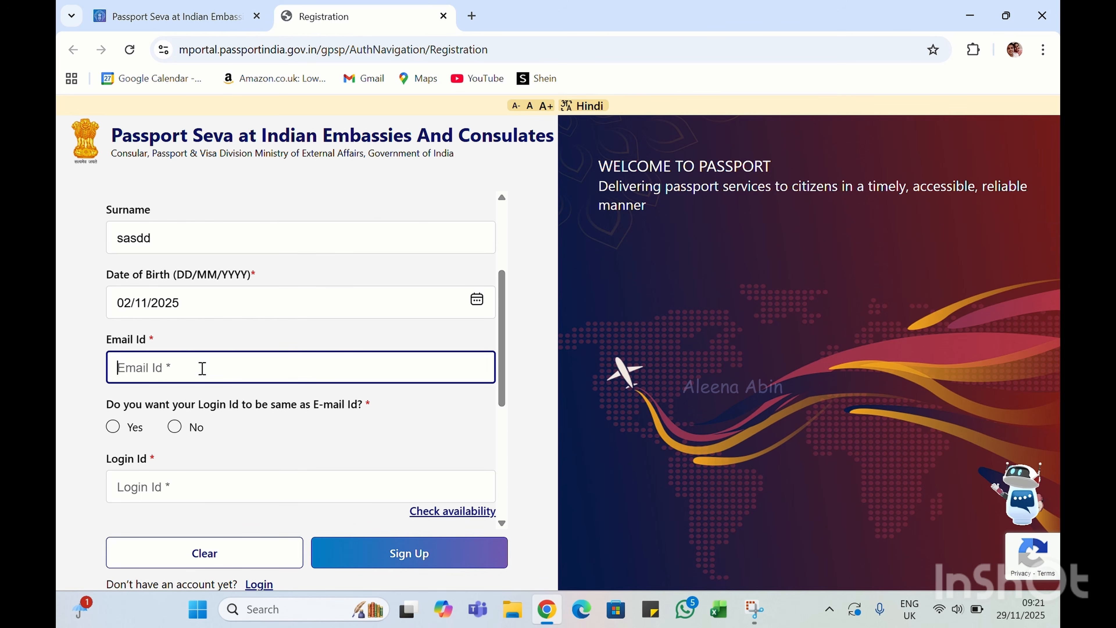
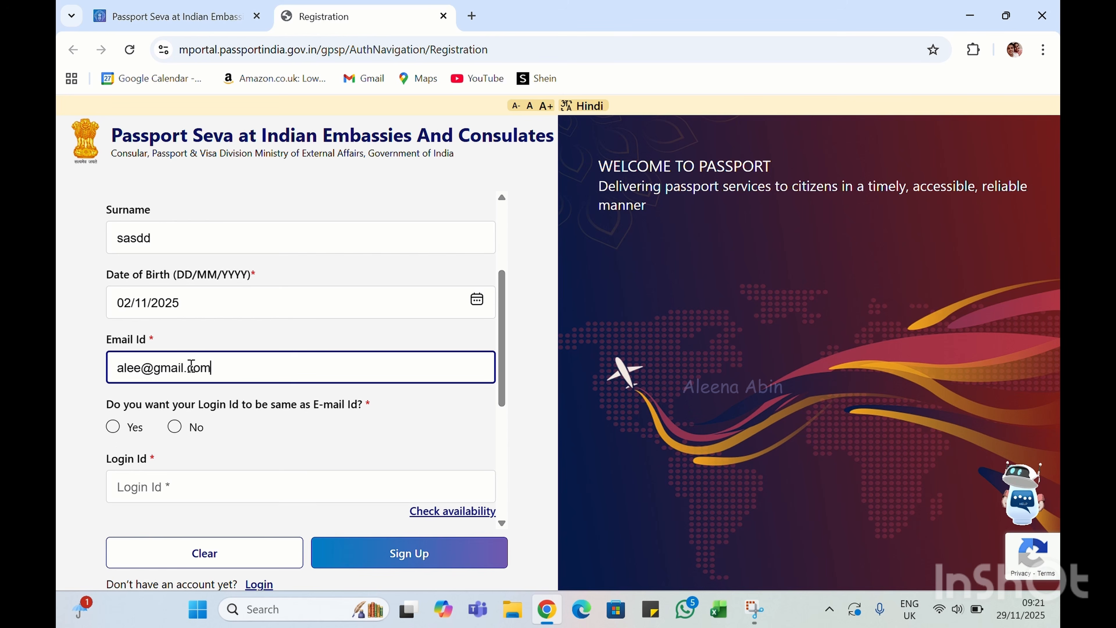
{"action": "left_click", "coordinate": [113, 427]}
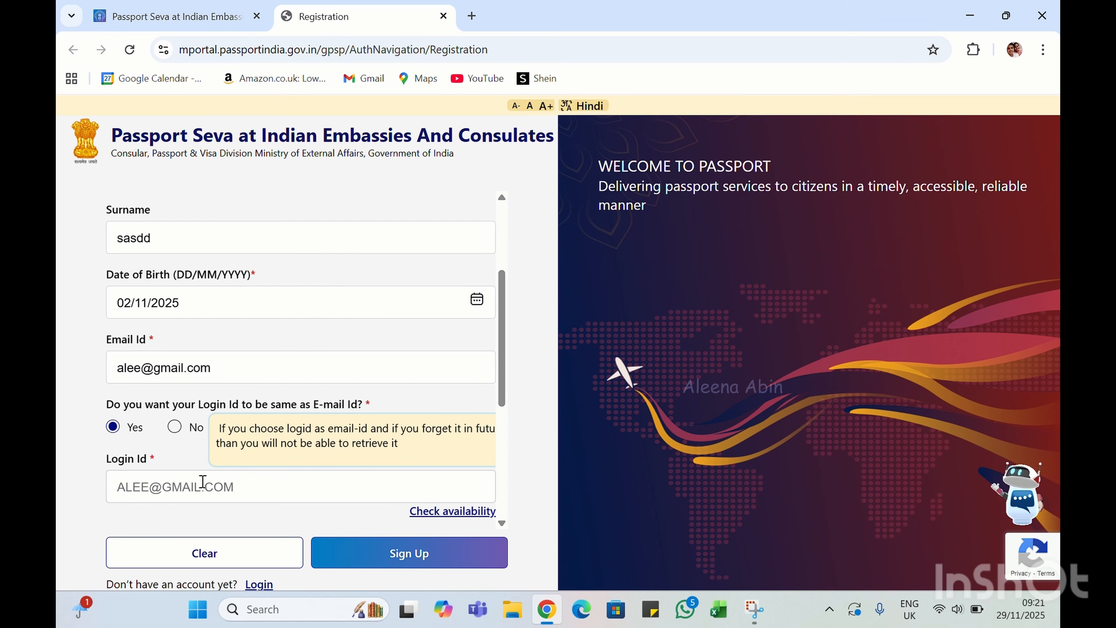
{"action": "scroll", "coordinate": [201, 485], "scroll_direction": "down", "scroll_amount": 2}
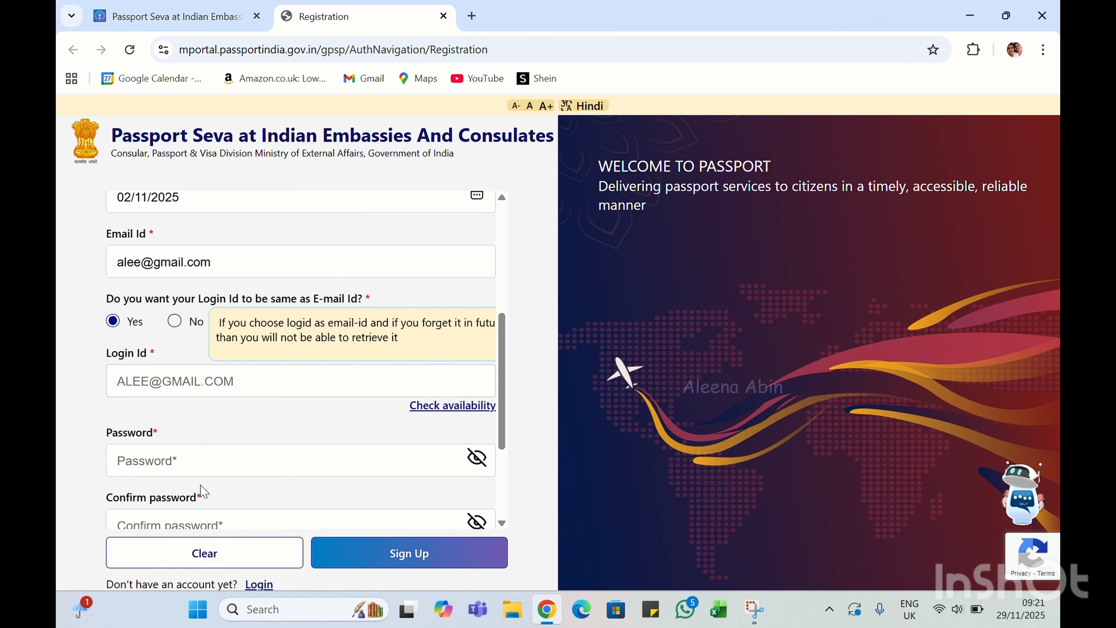
Enter the account password
{"action": "scroll", "coordinate": [201, 485], "scroll_direction": "down", "scroll_amount": 1}
{"action": "left_click", "coordinate": [165, 396]}
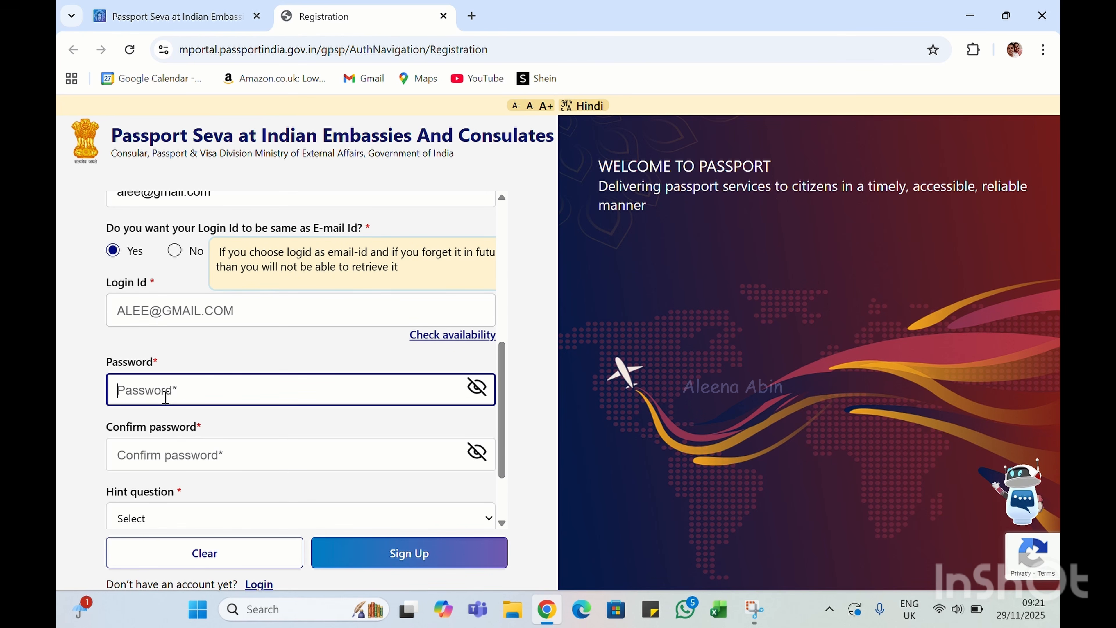
{"action": "type", "text": "•••••••••"}
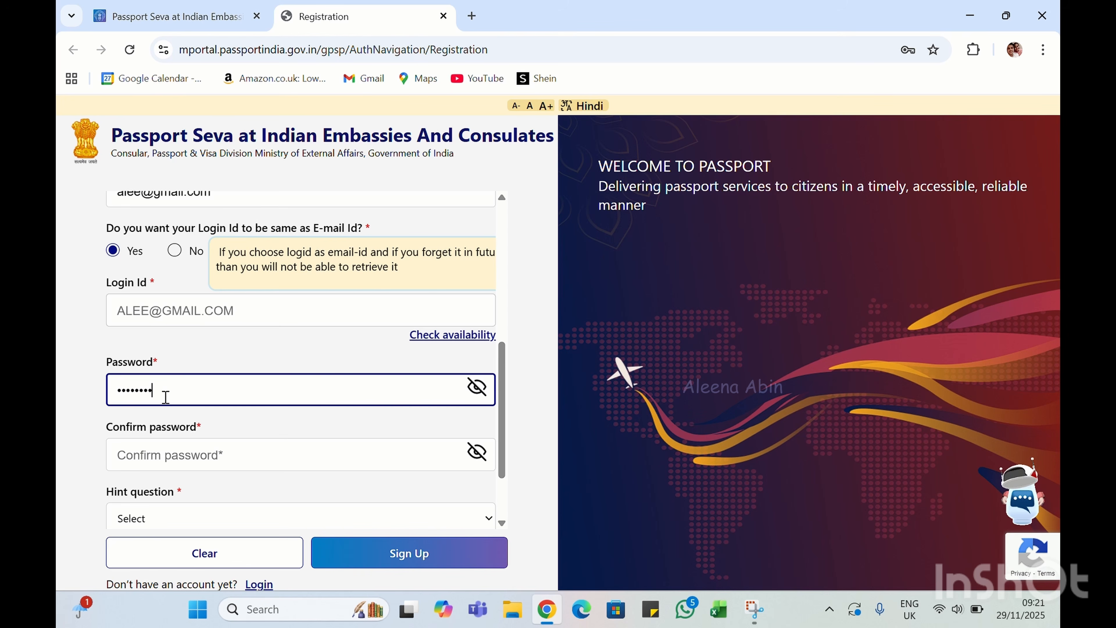
{"action": "left_click", "coordinate": [133, 465]}
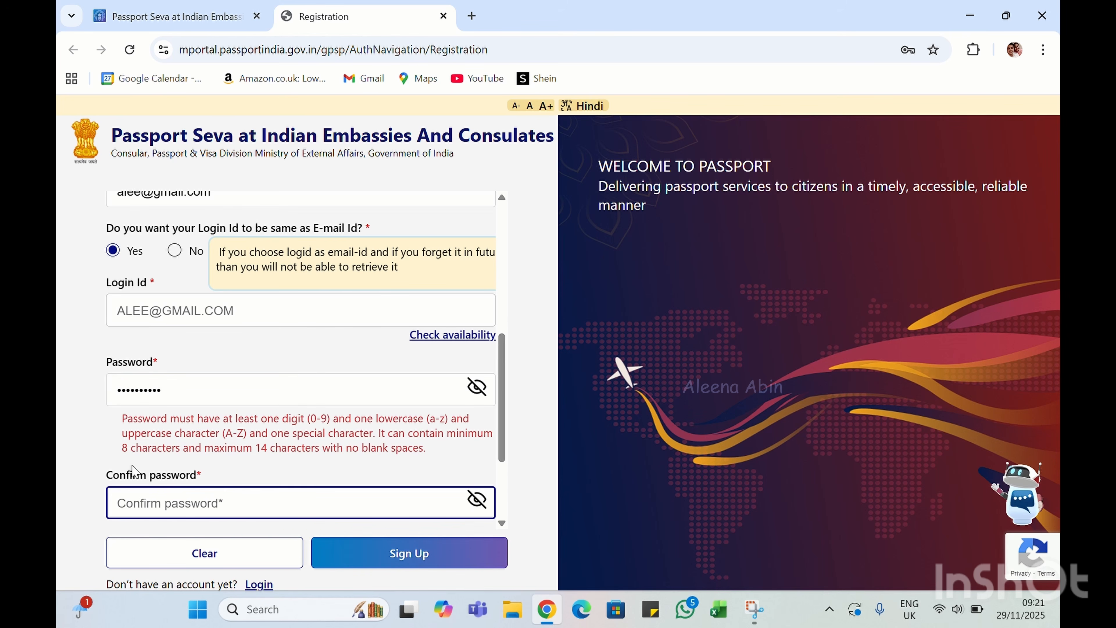
{"action": "left_click", "coordinate": [173, 400]}
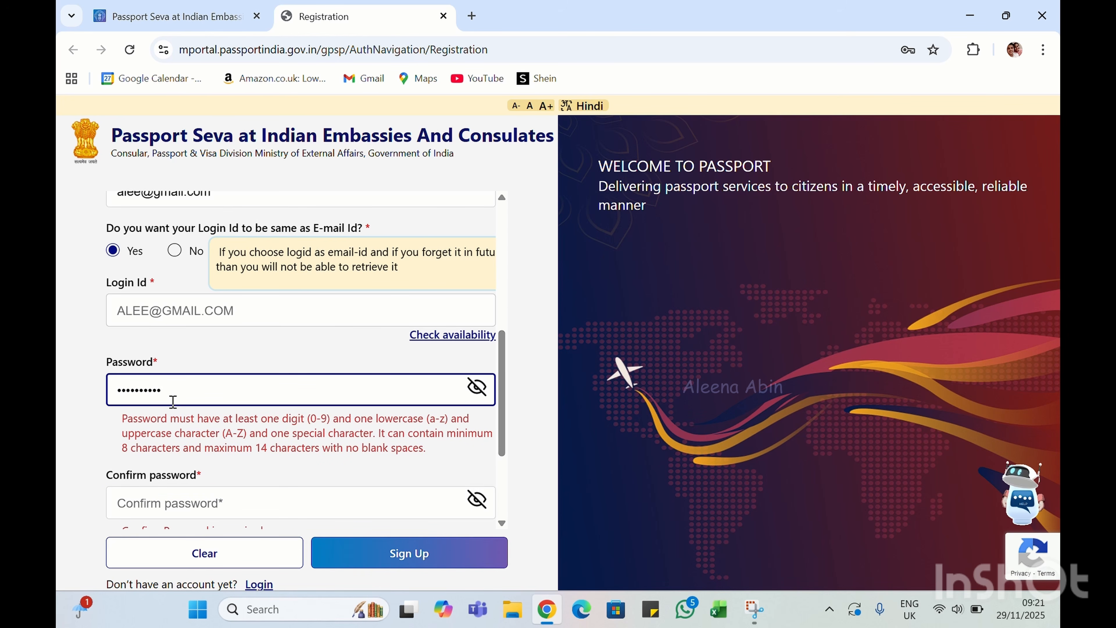
{"action": "type", "text": "••"}
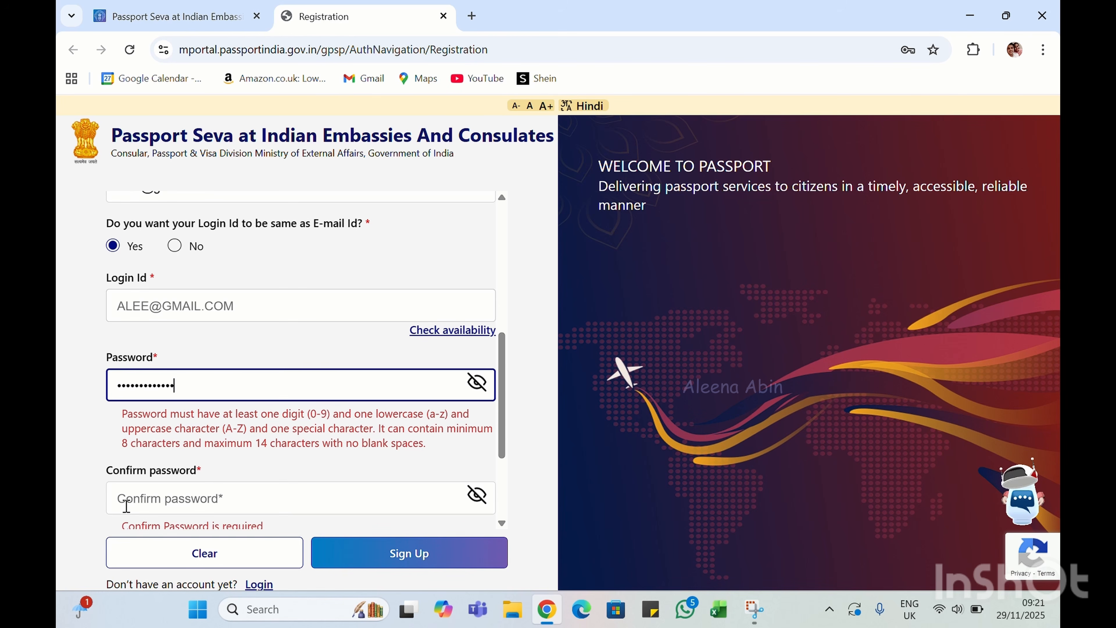
{"action": "scroll", "coordinate": [126, 505], "scroll_direction": "down", "scroll_amount": 3}
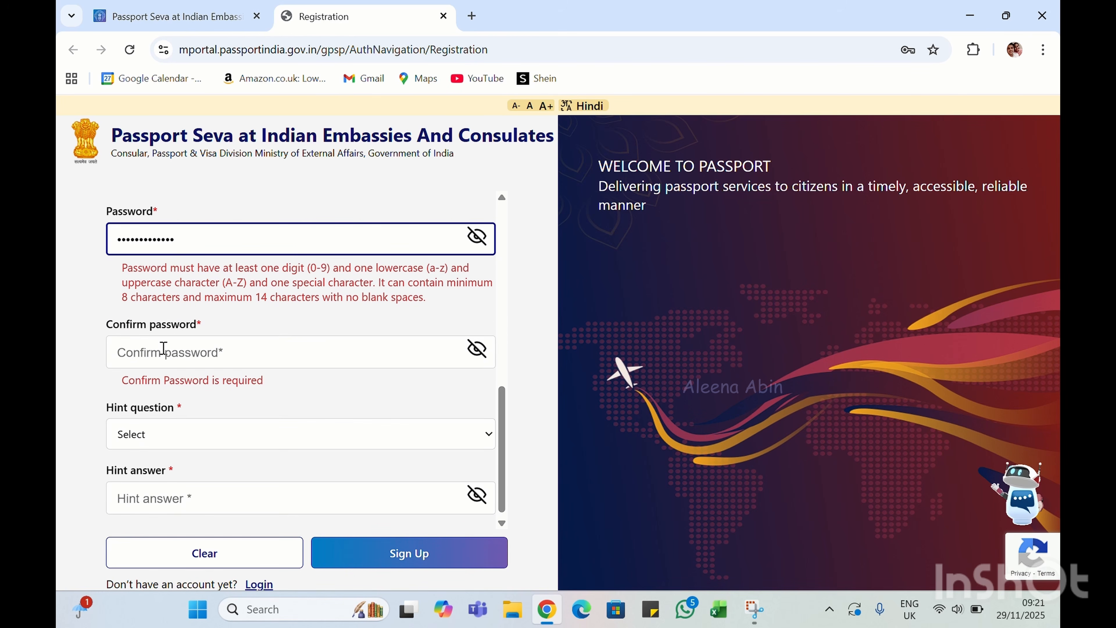
Choose Birth City as the hint question and enter its answer
{"action": "left_click", "coordinate": [159, 438]}
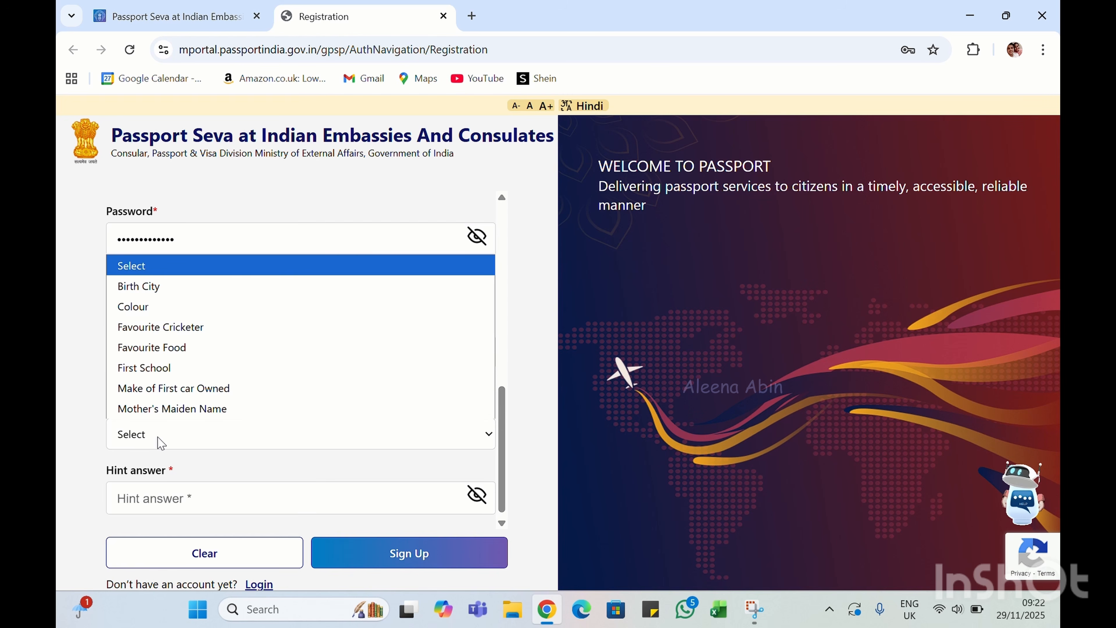
{"action": "left_click", "coordinate": [159, 440]}
{"action": "left_click", "coordinate": [158, 435]}
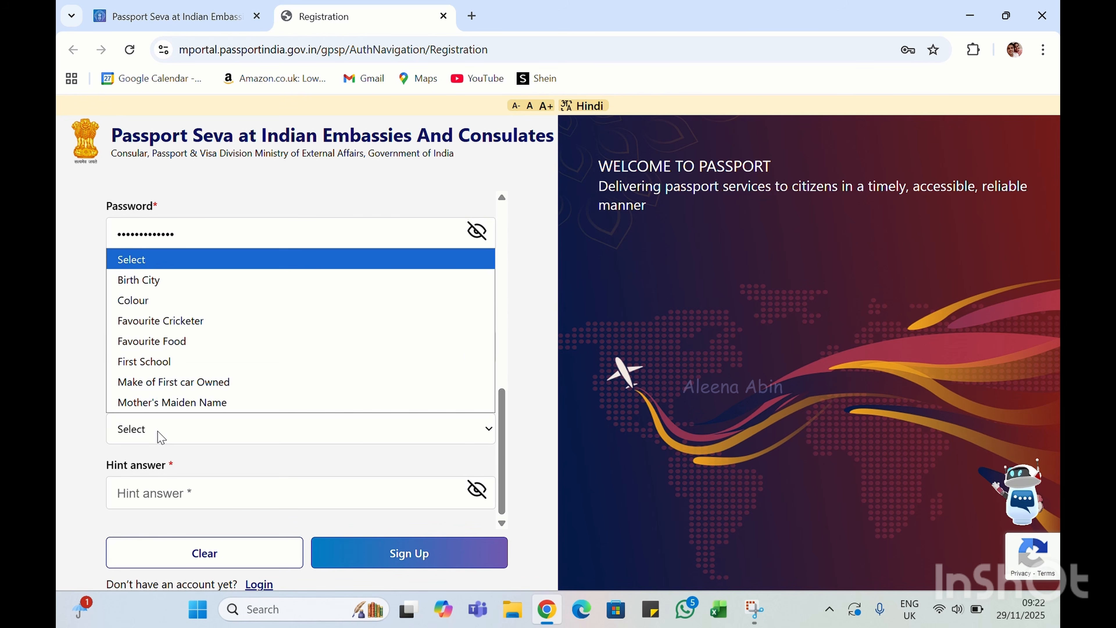
{"action": "left_click", "coordinate": [172, 281]}
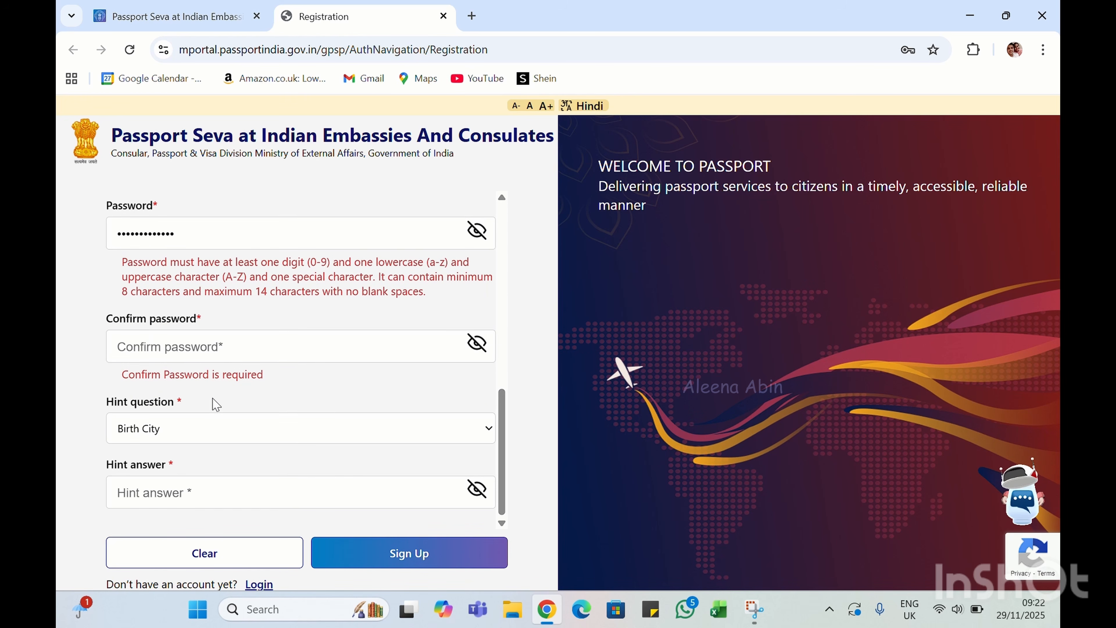
{"action": "left_click", "coordinate": [163, 491]}
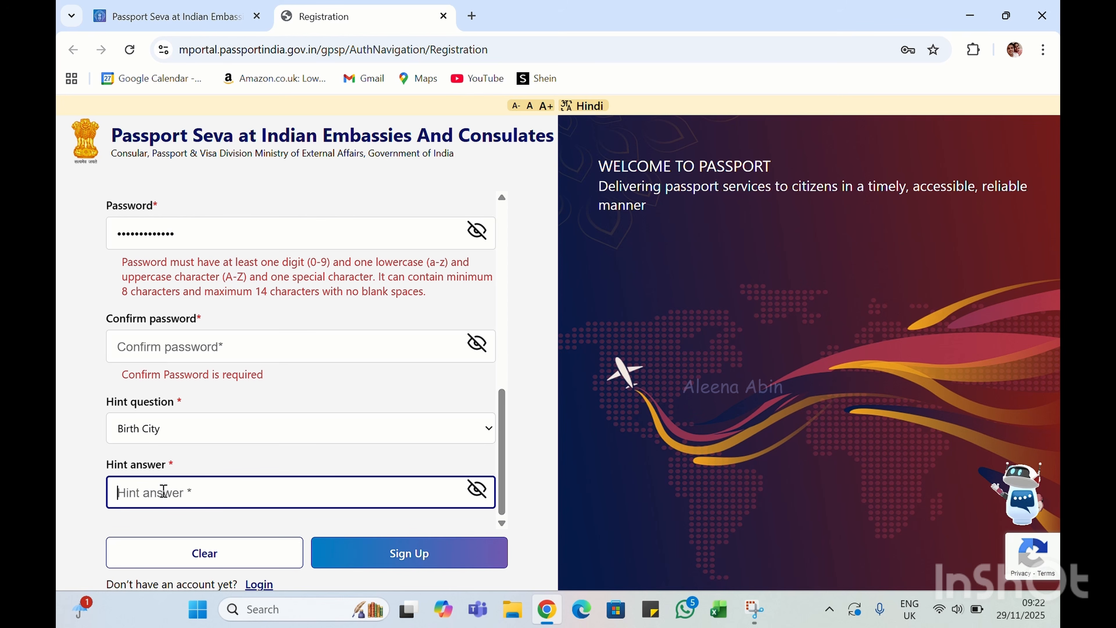
{"action": "type", "text": "•••"}
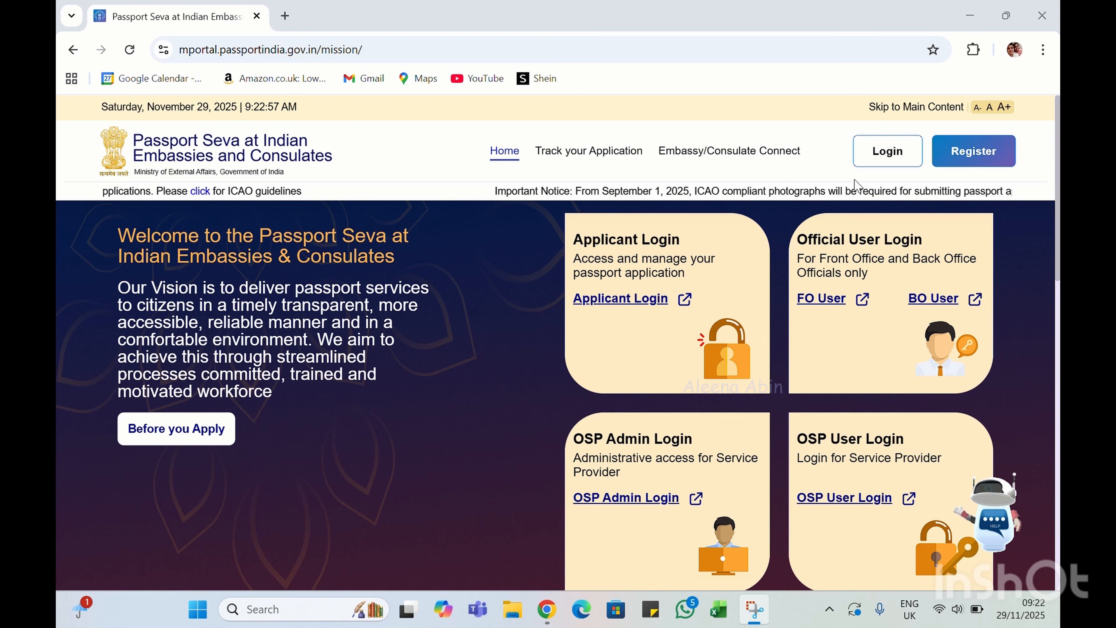
Log in on the applicant login page with the account's user ID and password
{"action": "left_click", "coordinate": [615, 301]}
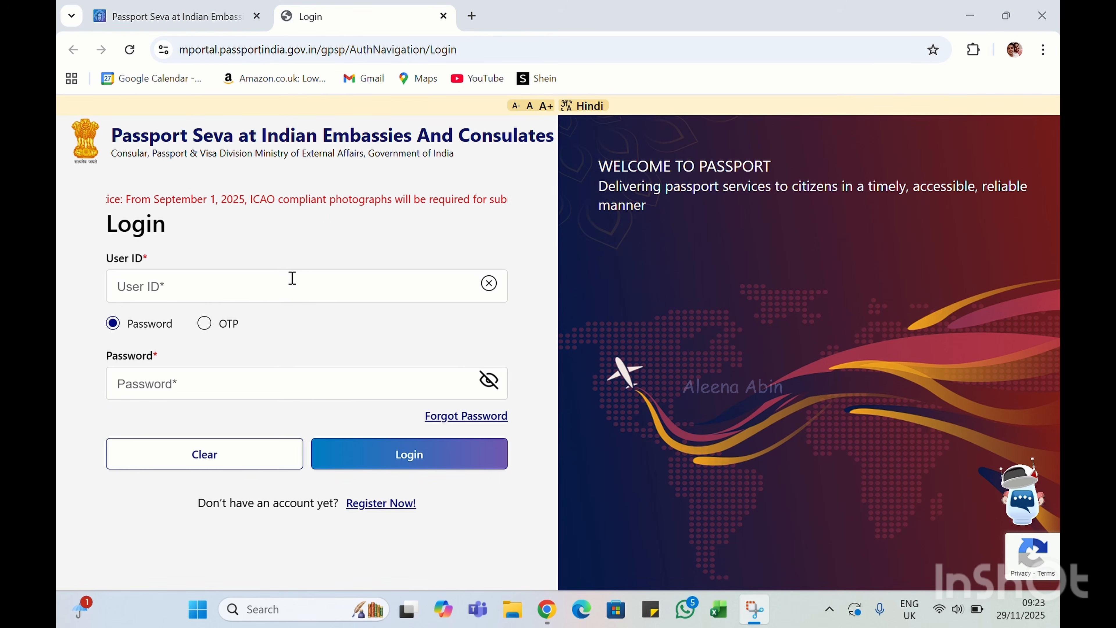
{"action": "left_click", "coordinate": [193, 287]}
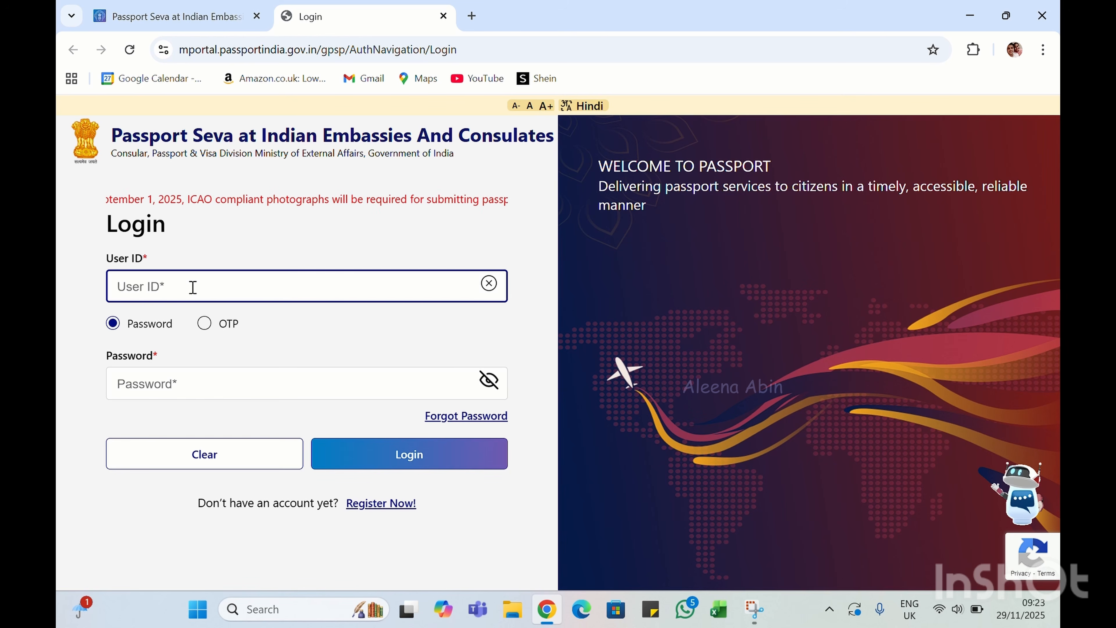
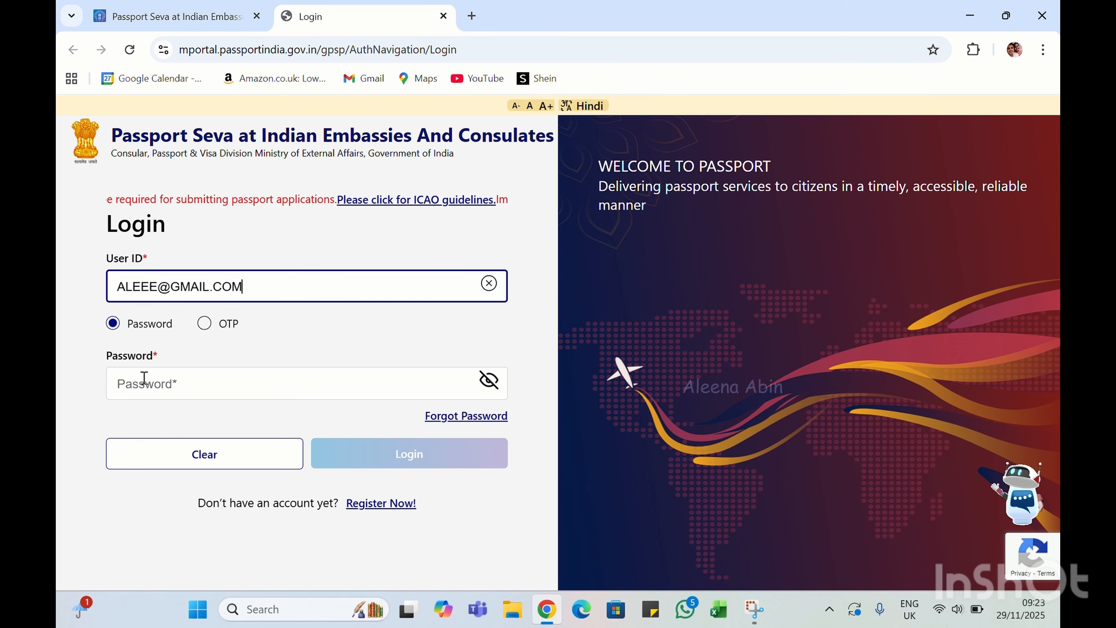
{"action": "left_click", "coordinate": [144, 377]}
{"action": "type", "text": "••••••••••••"}
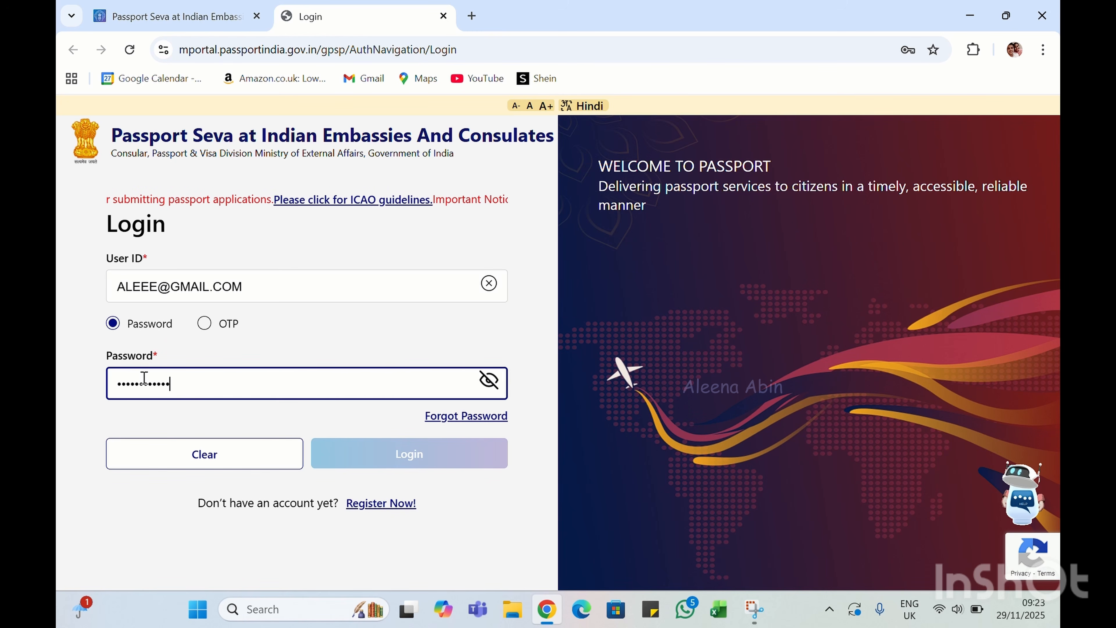
{"action": "left_click", "coordinate": [213, 334]}
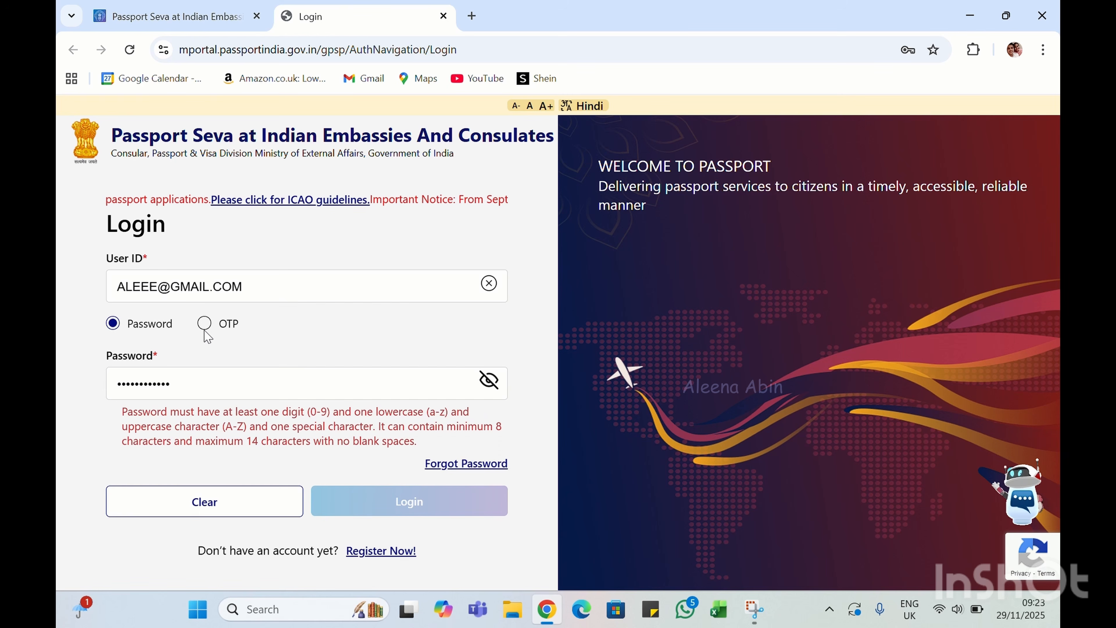
{"action": "left_click", "coordinate": [206, 326]}
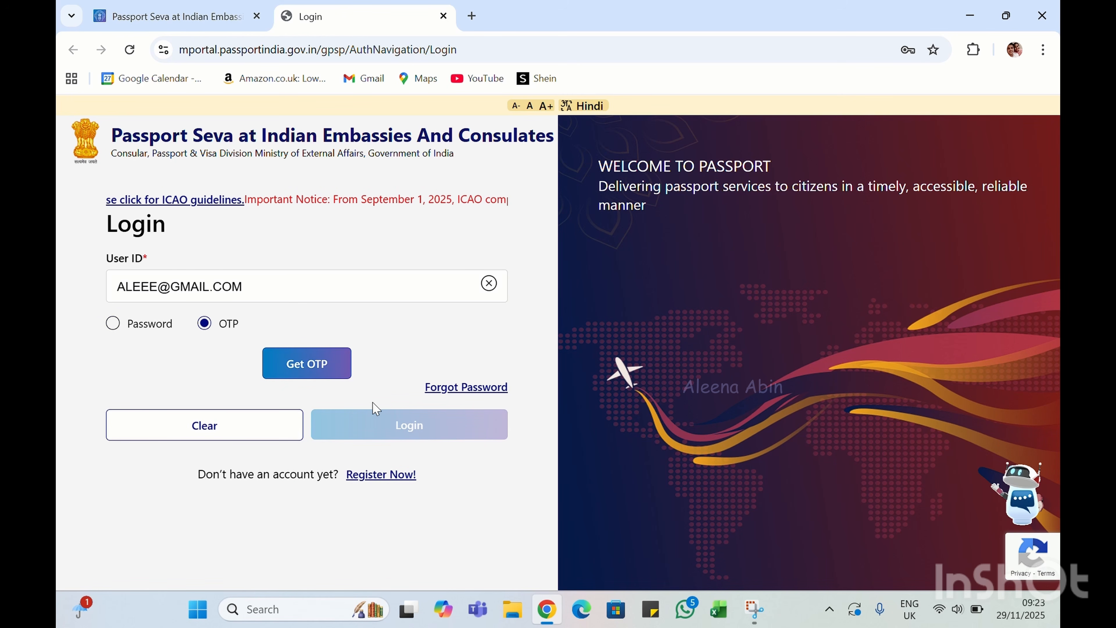
{"action": "left_click", "coordinate": [113, 324]}
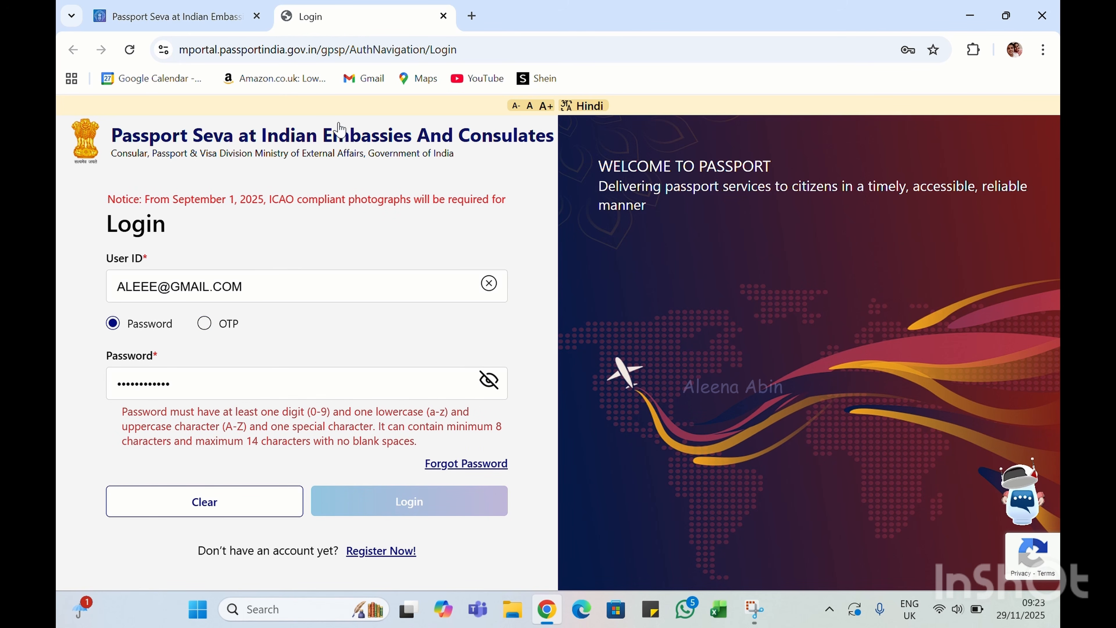
{"action": "left_click", "coordinate": [474, 31]}
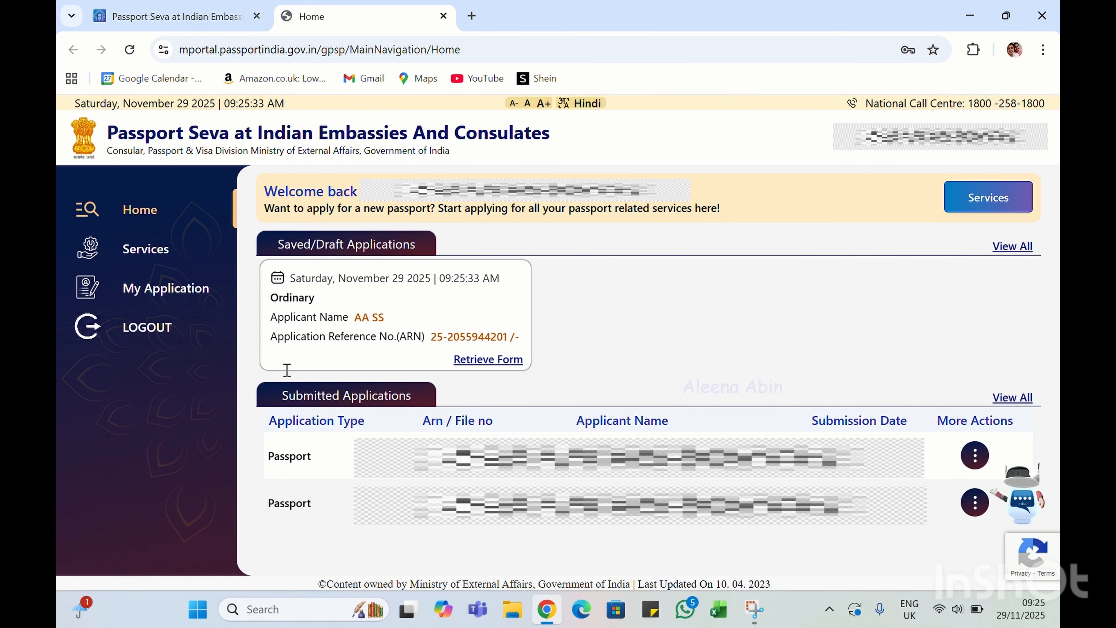
Open Services and choose the Fresh Passport/Re-Issue of Passport application
{"action": "left_click", "coordinate": [141, 259]}
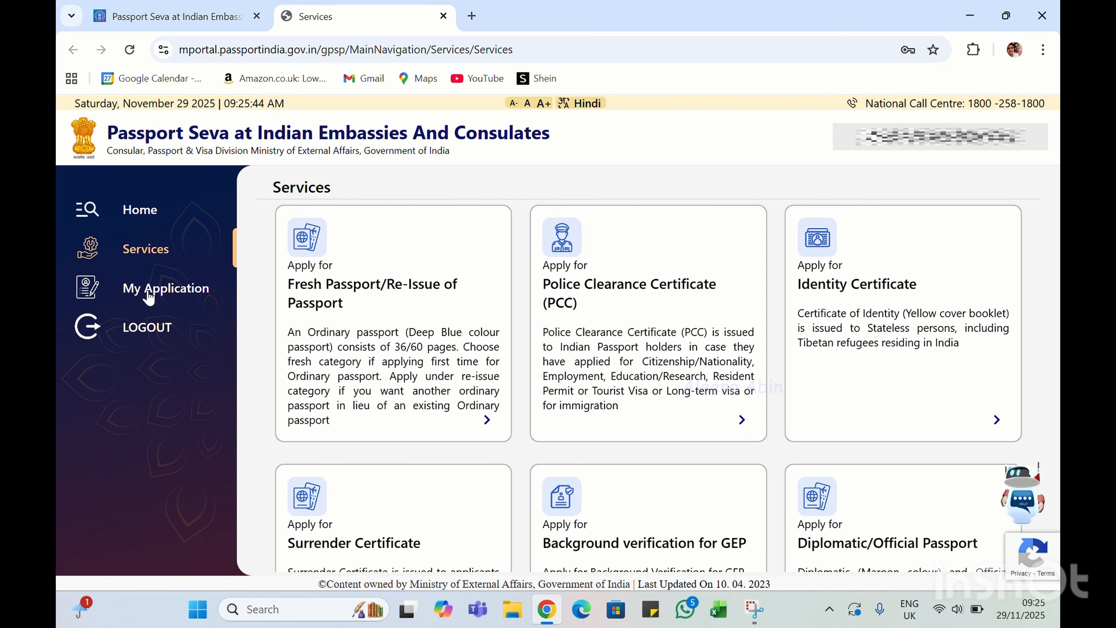
{"action": "left_click", "coordinate": [384, 316]}
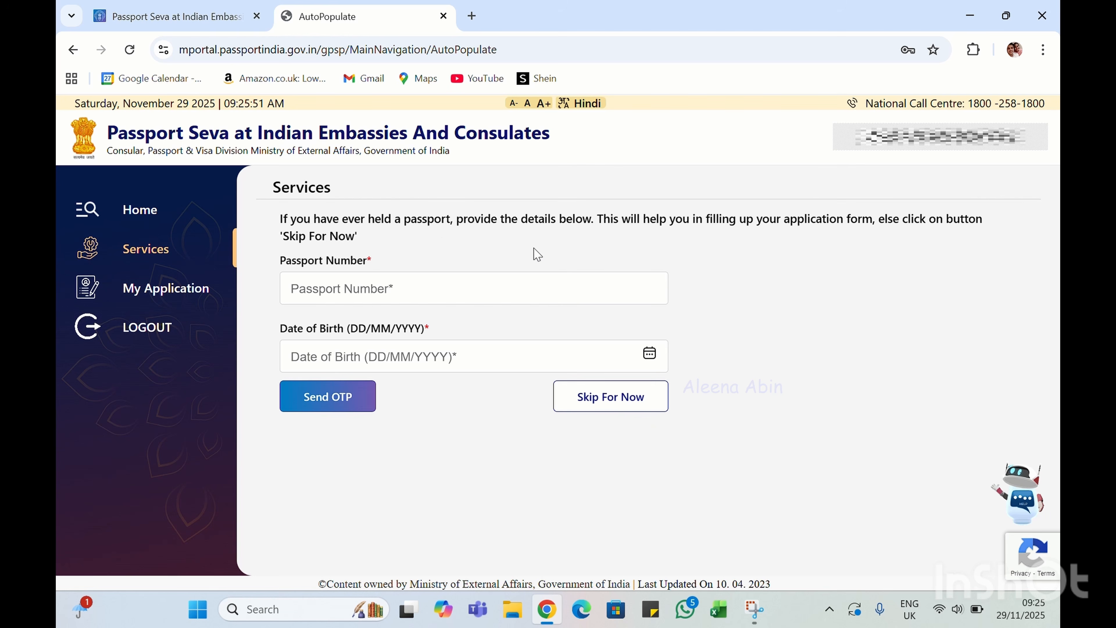
Skip previous passport details and save a Fresh, Normal, 36-page passport application
{"action": "left_click", "coordinate": [611, 398]}
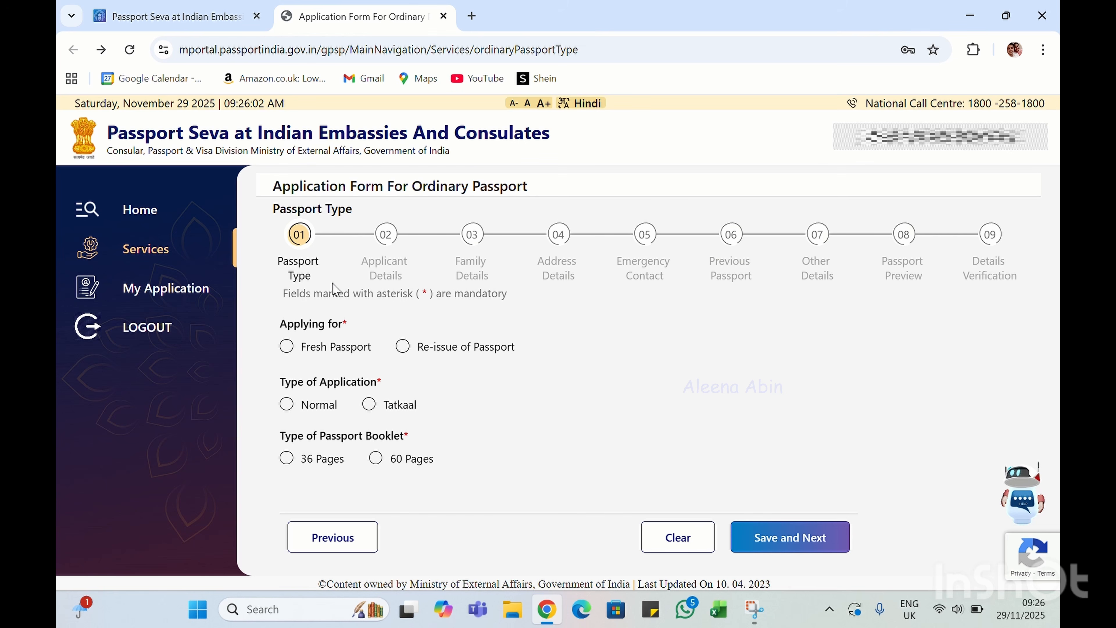
{"action": "left_click", "coordinate": [285, 348]}
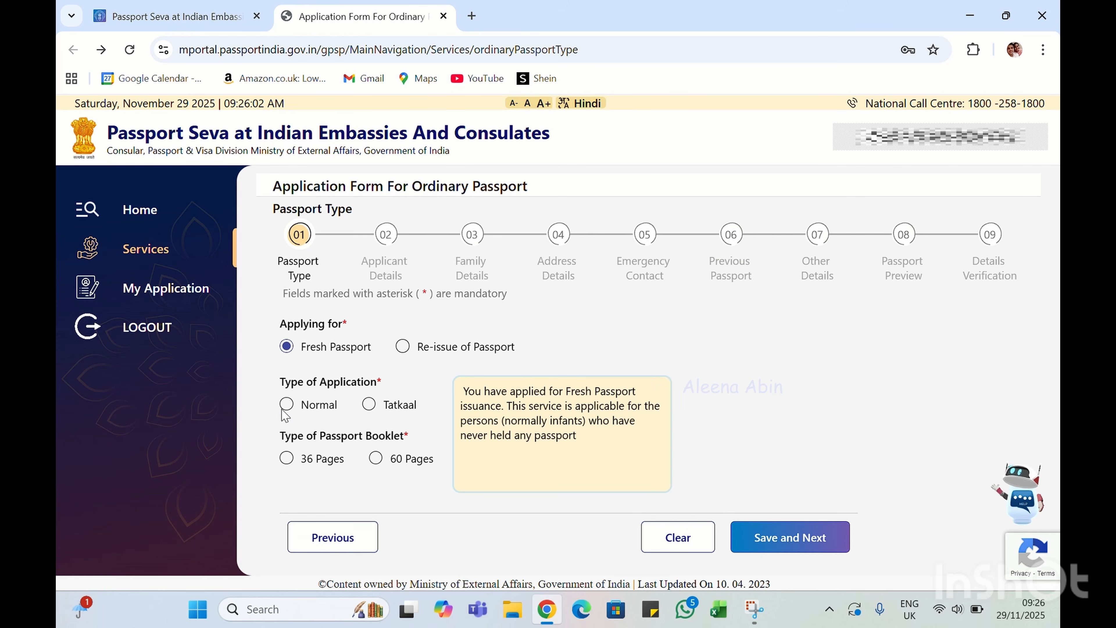
{"action": "left_click", "coordinate": [287, 406]}
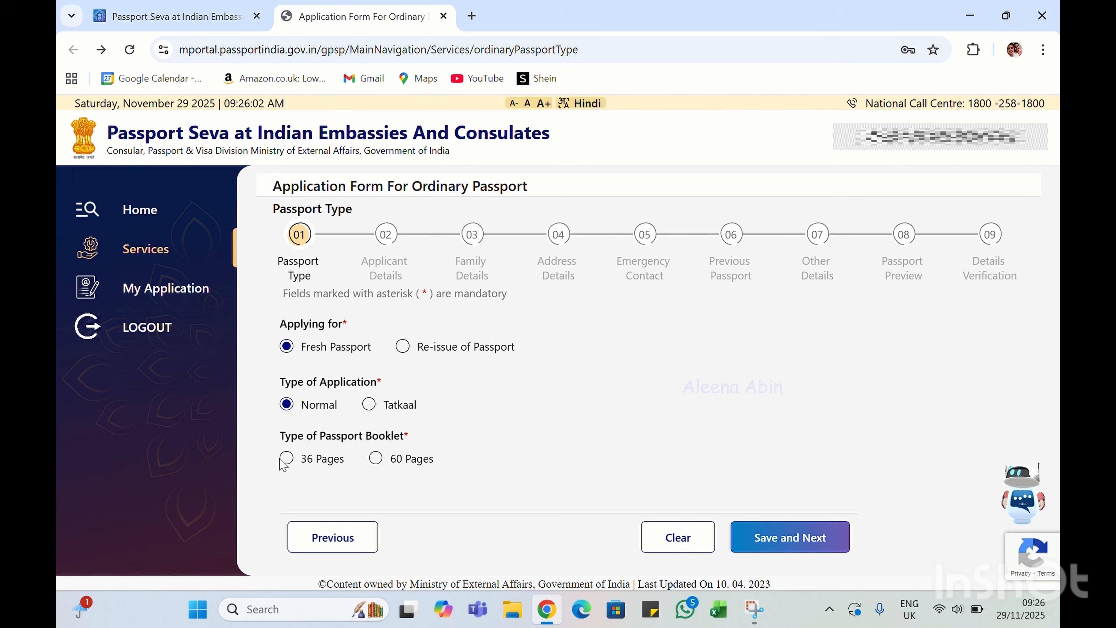
{"action": "left_click", "coordinate": [286, 459]}
{"action": "left_click", "coordinate": [781, 537]}
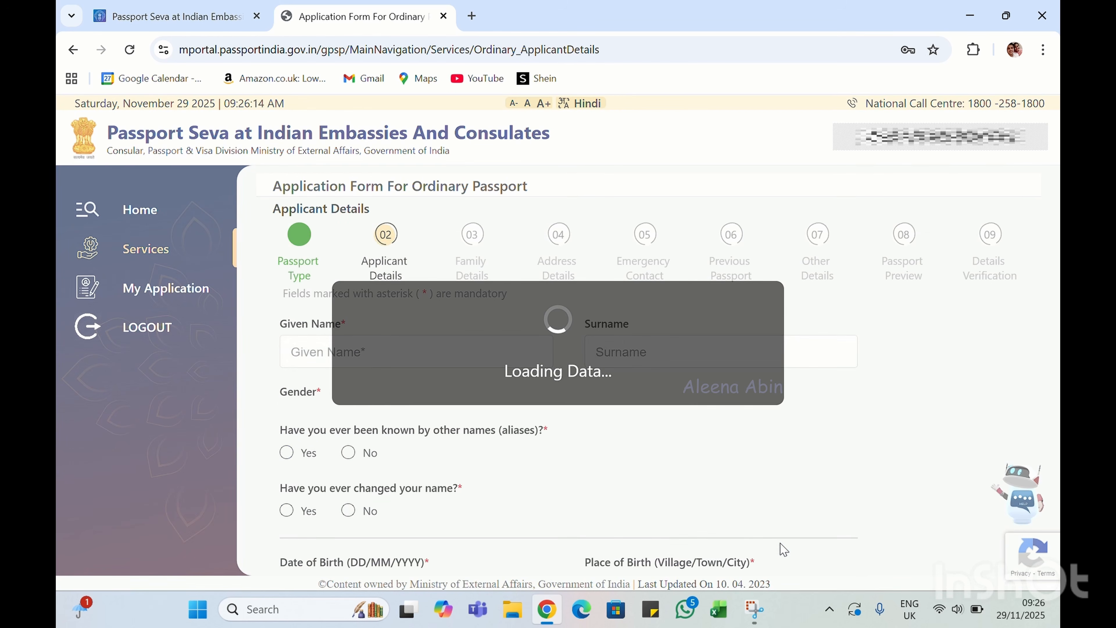
Enter the applicant's given name and surname
{"action": "left_click", "coordinate": [432, 344]}
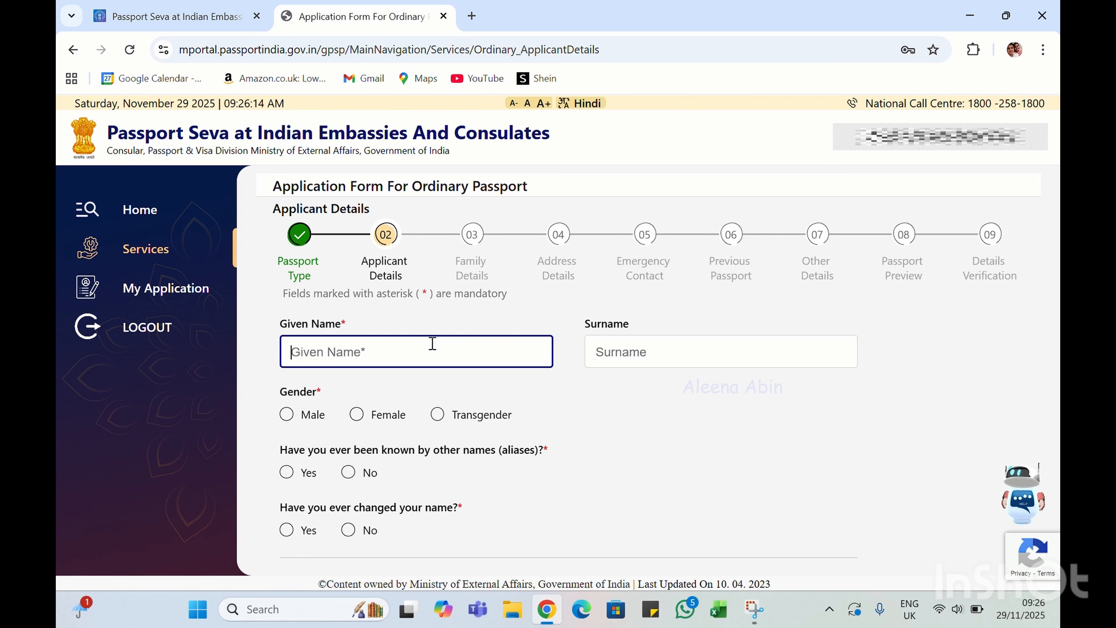
{"action": "type", "text": "aa"}
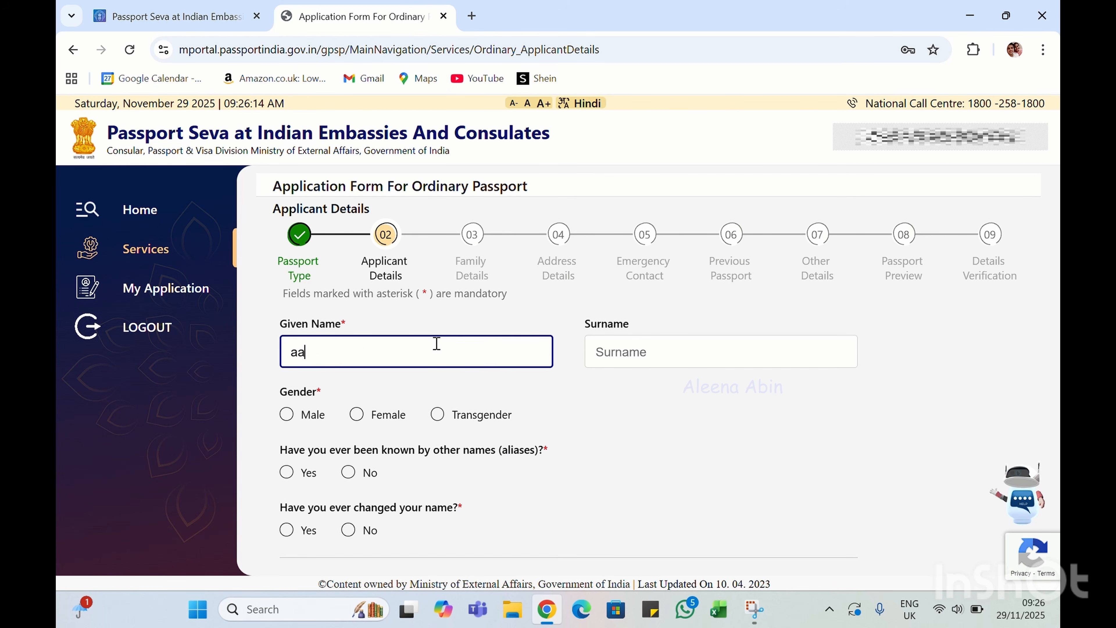
{"action": "left_click", "coordinate": [638, 354]}
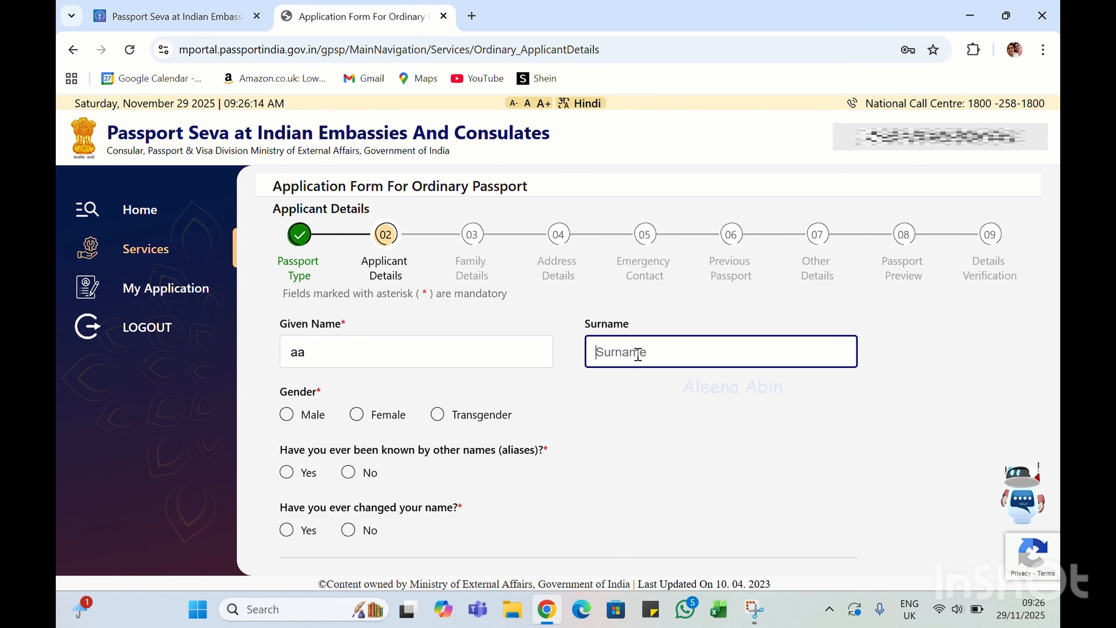
{"action": "type", "text": "zz"}
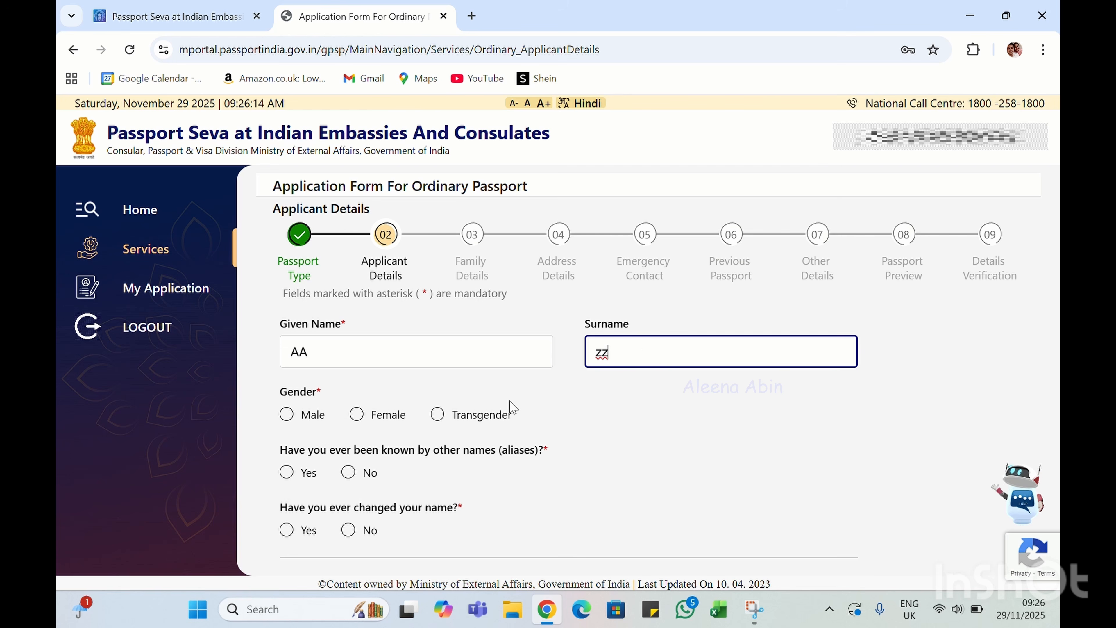
Set gender to Male and answer No to aliases and previous name changes
{"action": "left_click", "coordinate": [288, 415]}
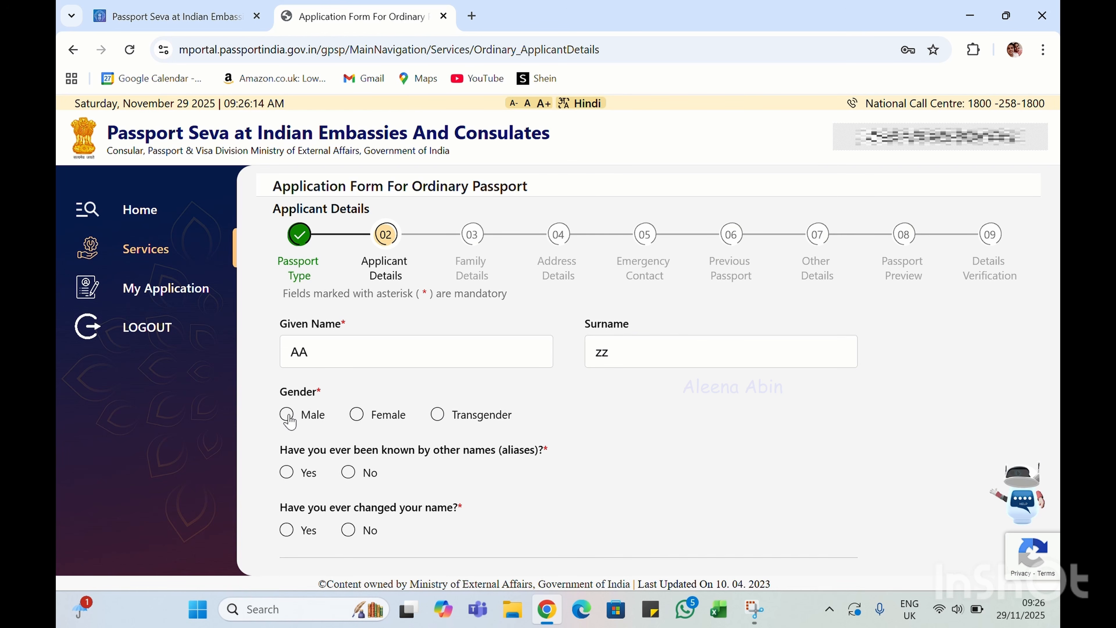
{"action": "scroll", "coordinate": [394, 404], "scroll_direction": "down", "scroll_amount": 3}
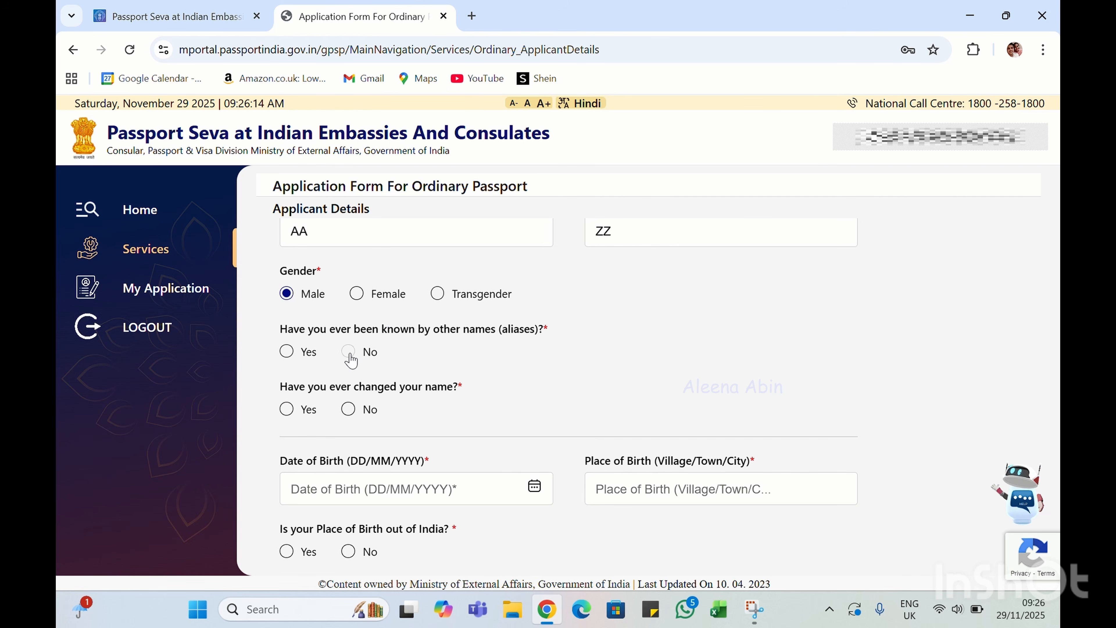
{"action": "left_click", "coordinate": [348, 351]}
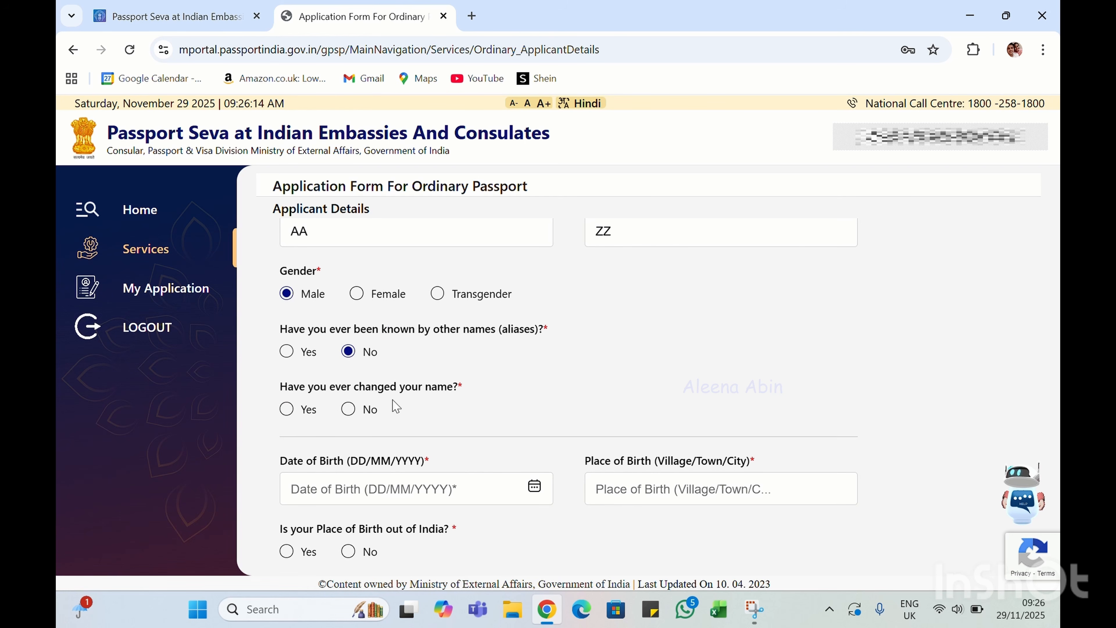
{"action": "left_click", "coordinate": [350, 410]}
{"action": "left_click", "coordinate": [535, 486]}
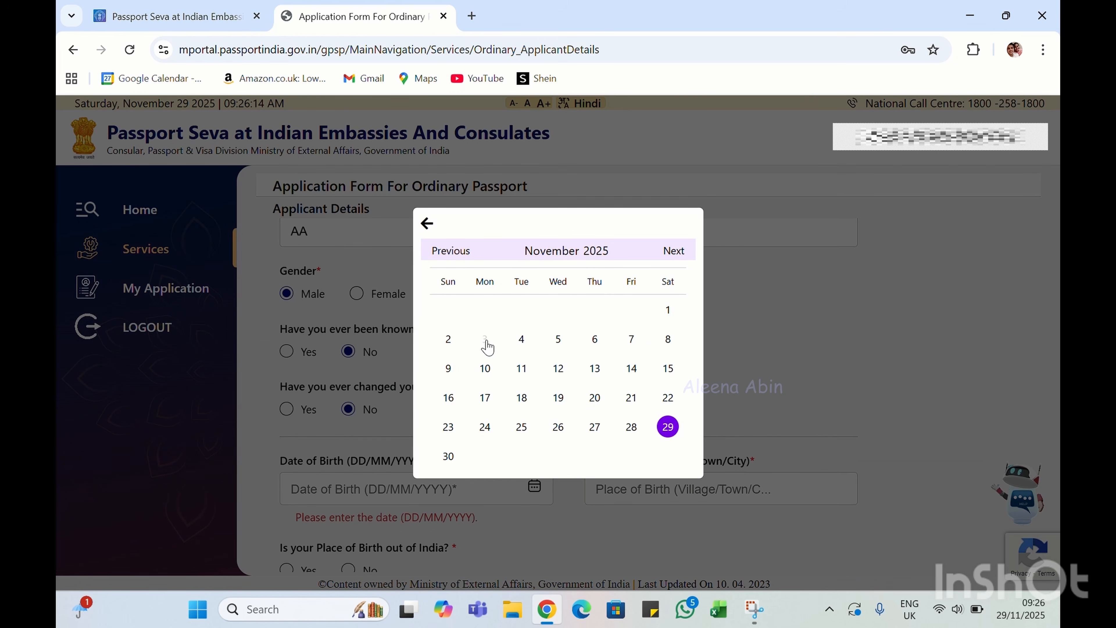
Set the date of birth to 03/11/2025 and place of birth to London
{"action": "left_click", "coordinate": [487, 347]}
{"action": "scroll", "coordinate": [553, 451], "scroll_direction": "down", "scroll_amount": 2}
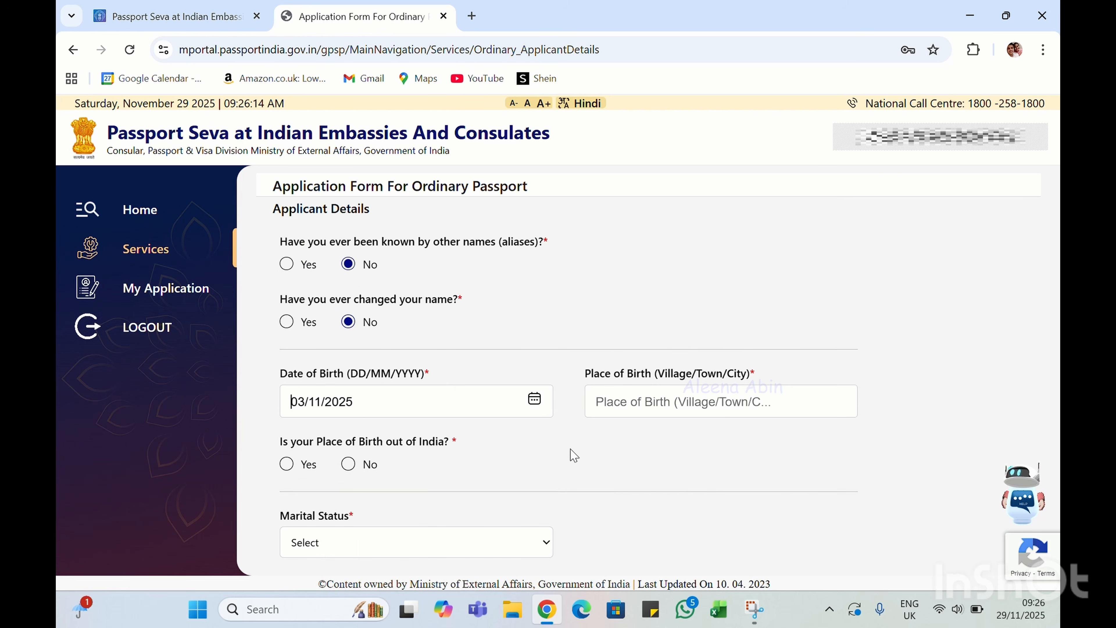
{"action": "left_click", "coordinate": [668, 403]}
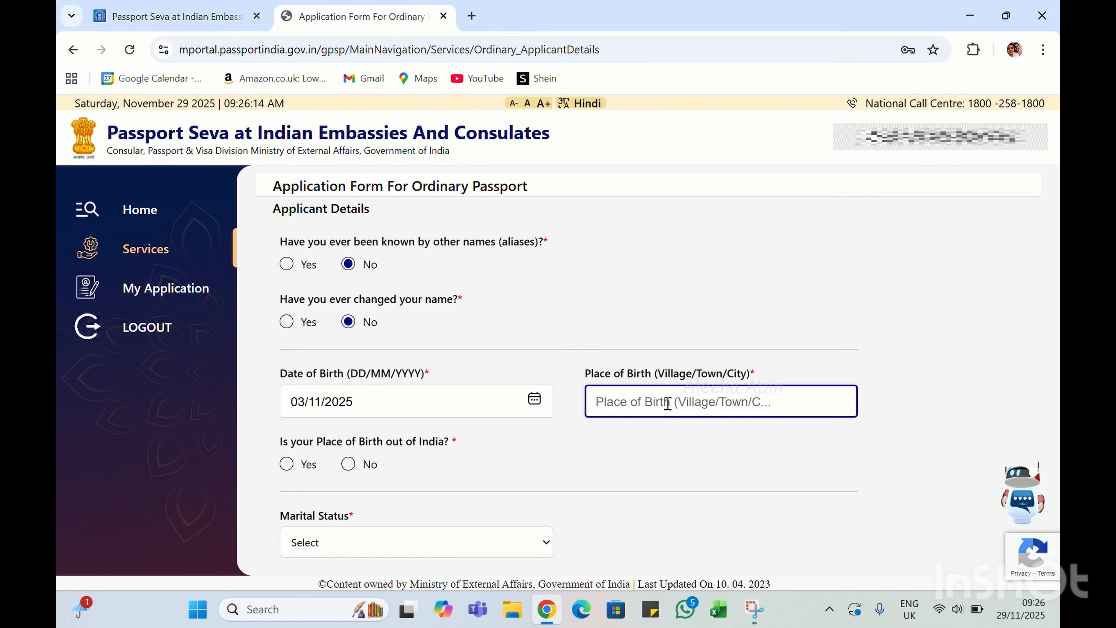
{"action": "type", "text": "lon"}
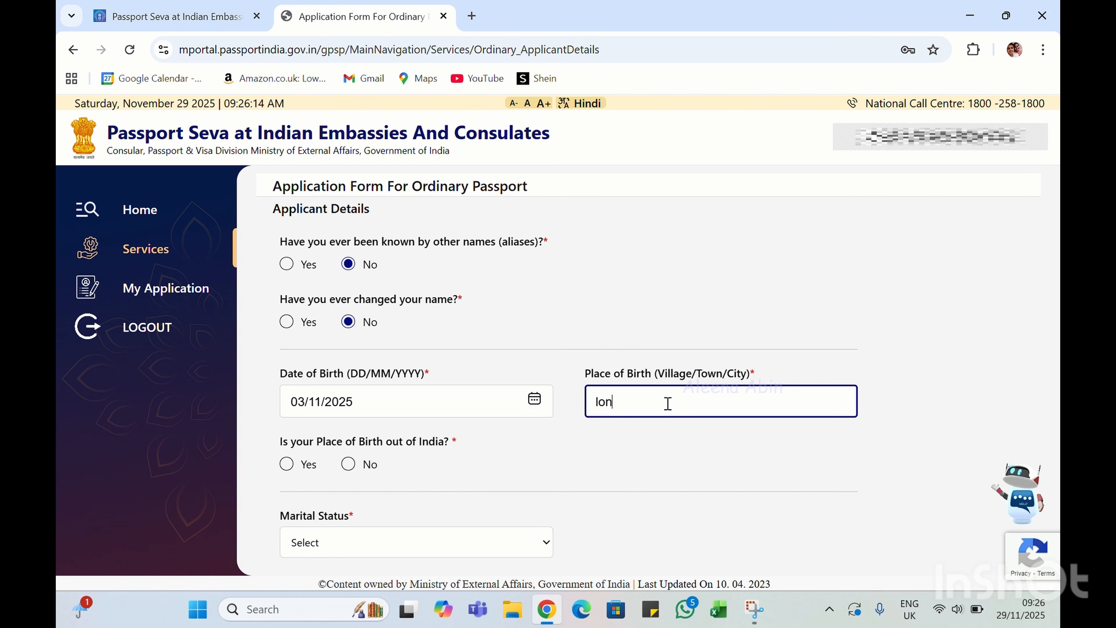
{"action": "type", "text": "don"}
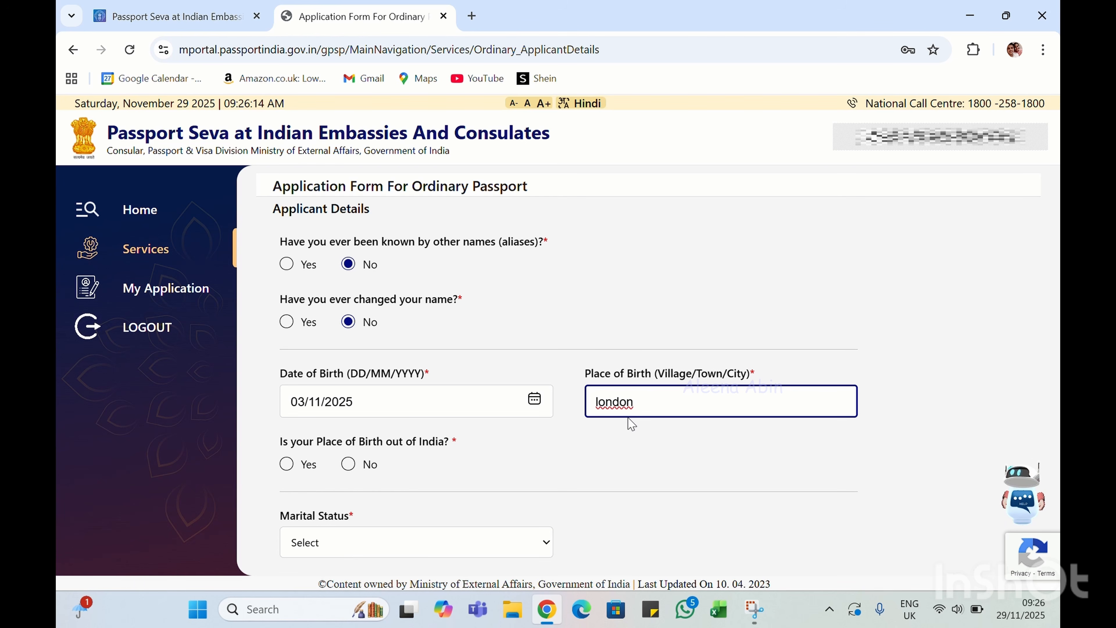
{"action": "scroll", "coordinate": [631, 425], "scroll_direction": "down", "scroll_amount": 2}
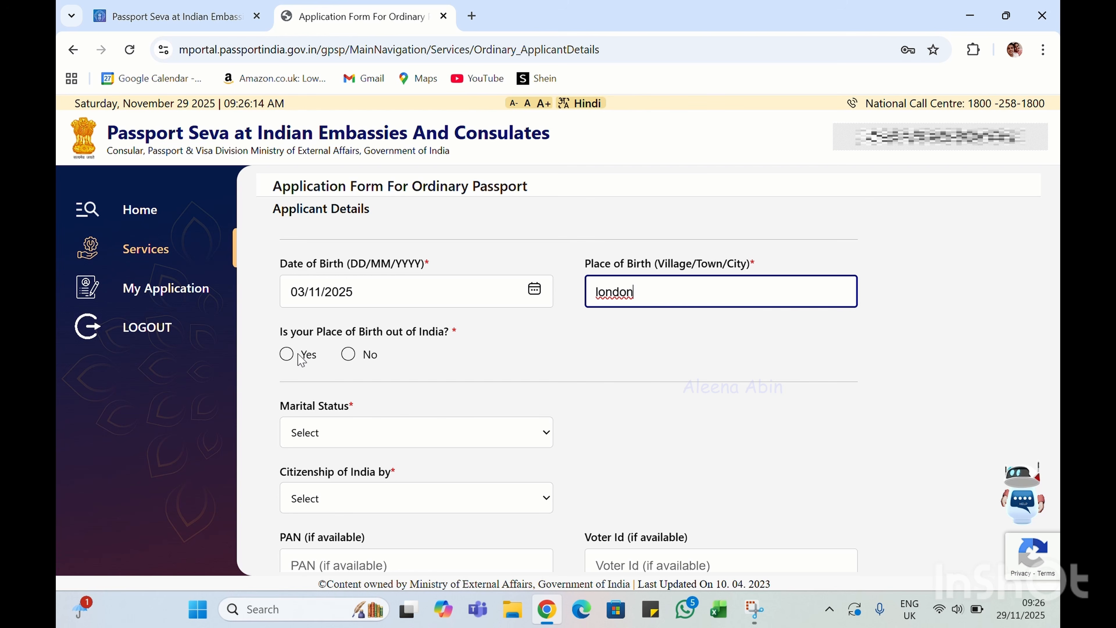
Answer Yes to birth outside India and select United Kingdom as the country
{"action": "left_click", "coordinate": [287, 355]}
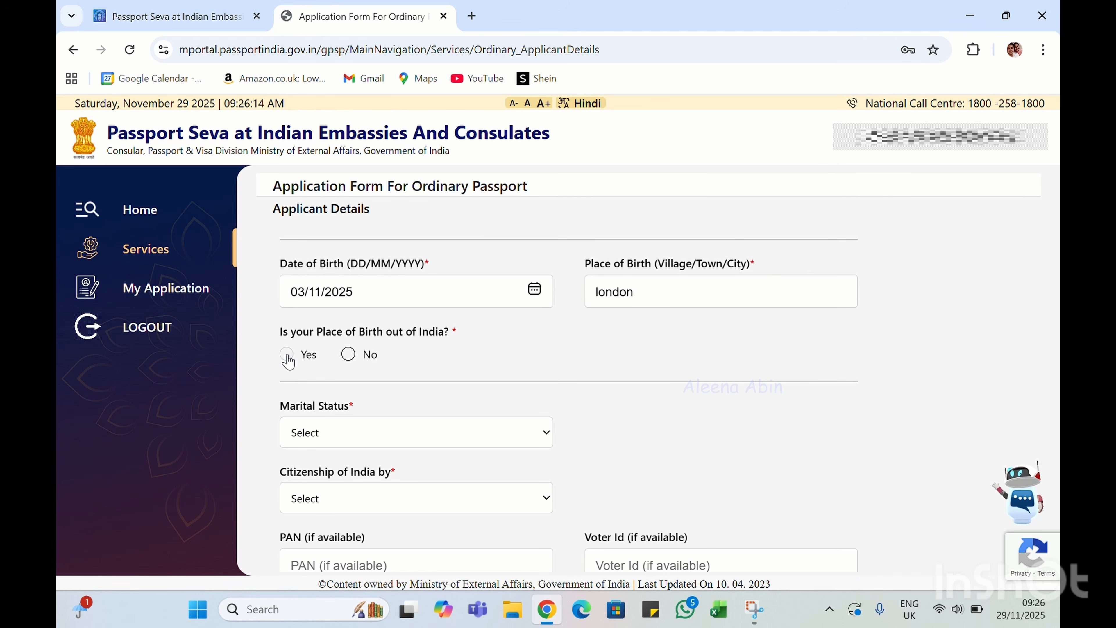
{"action": "left_click", "coordinate": [287, 354]}
{"action": "left_click", "coordinate": [369, 421]}
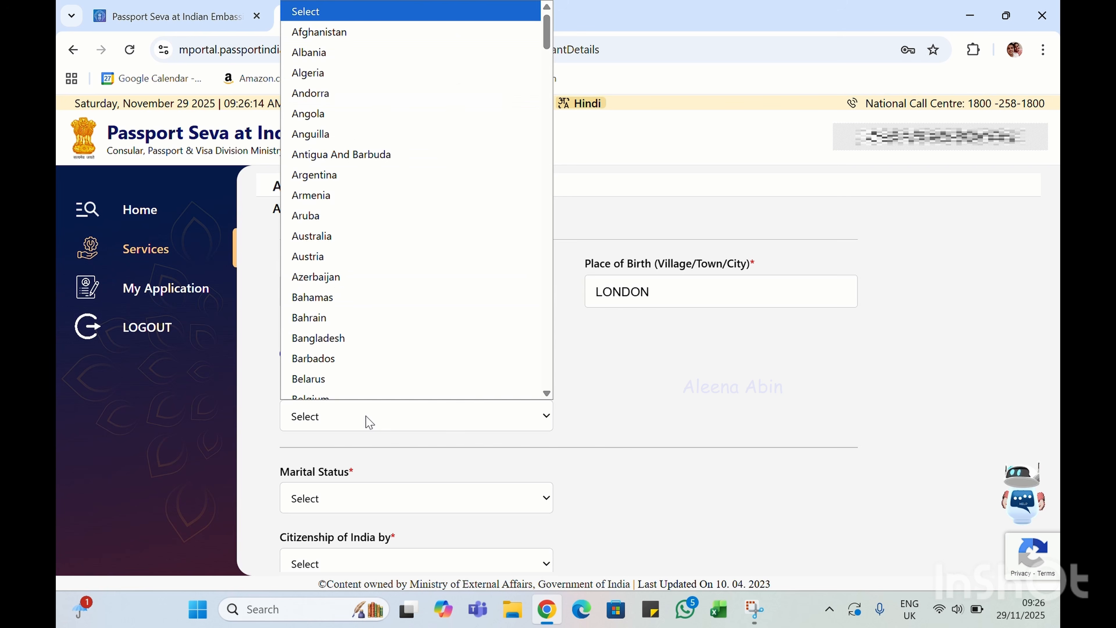
{"action": "type", "text": "uni"}
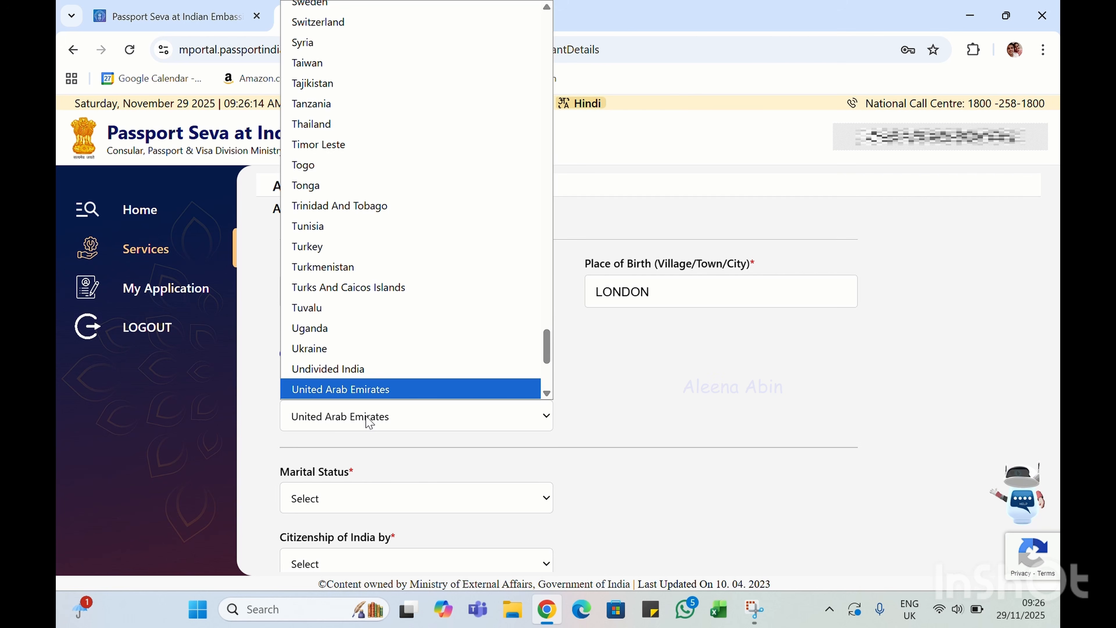
{"action": "key", "text": "Down"}
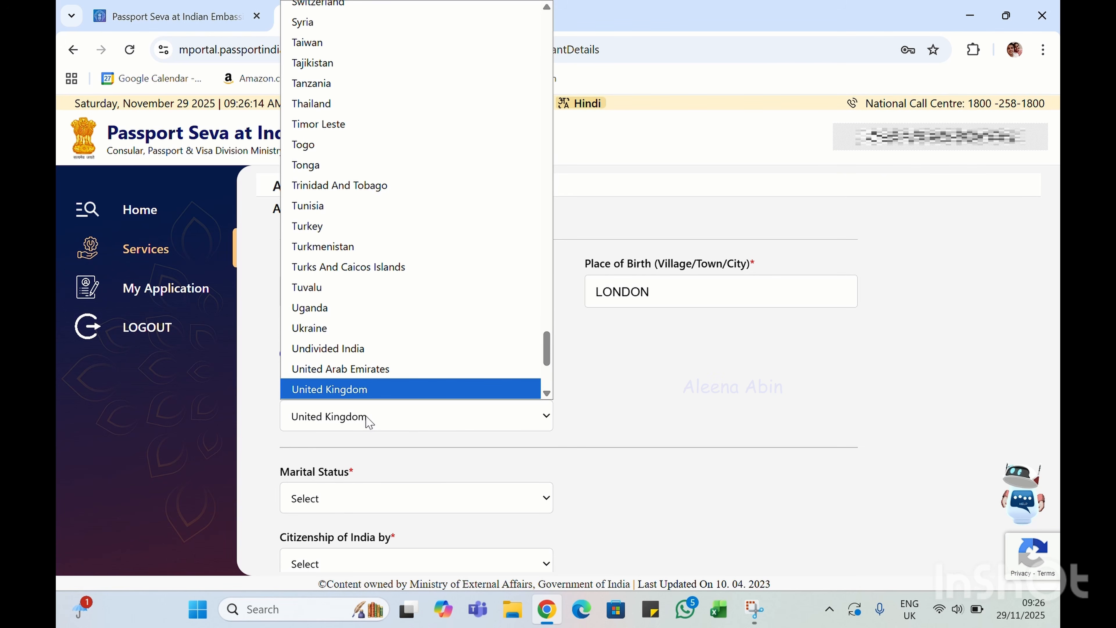
{"action": "left_click", "coordinate": [382, 392]}
{"action": "scroll", "coordinate": [381, 394], "scroll_direction": "down", "scroll_amount": 3}
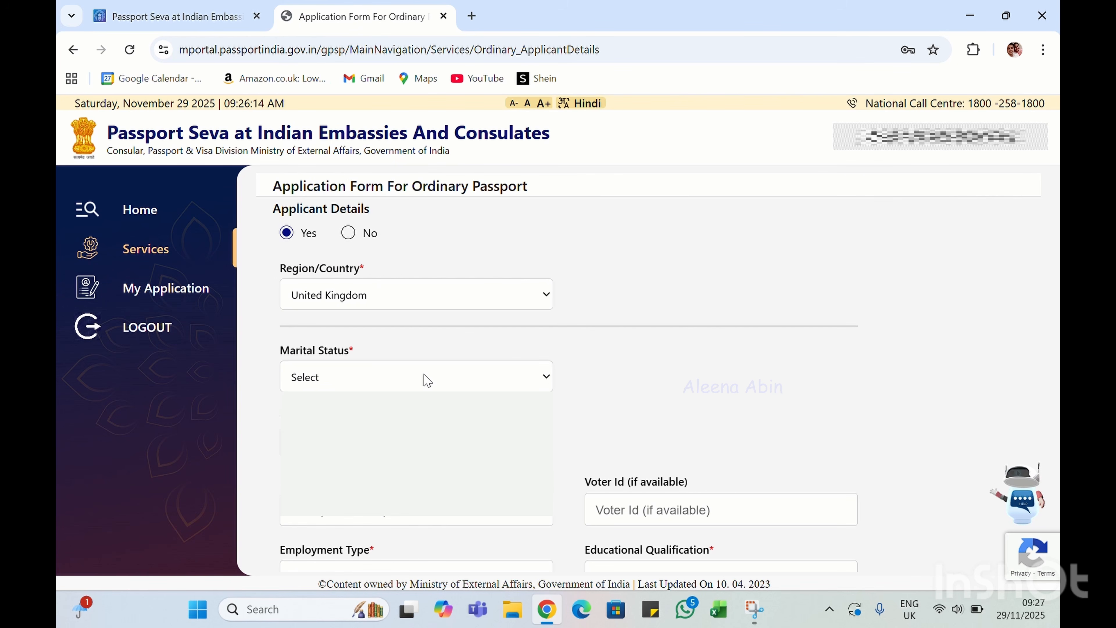
Set marital status to Single and citizenship to By Descent
{"action": "left_click", "coordinate": [305, 487]}
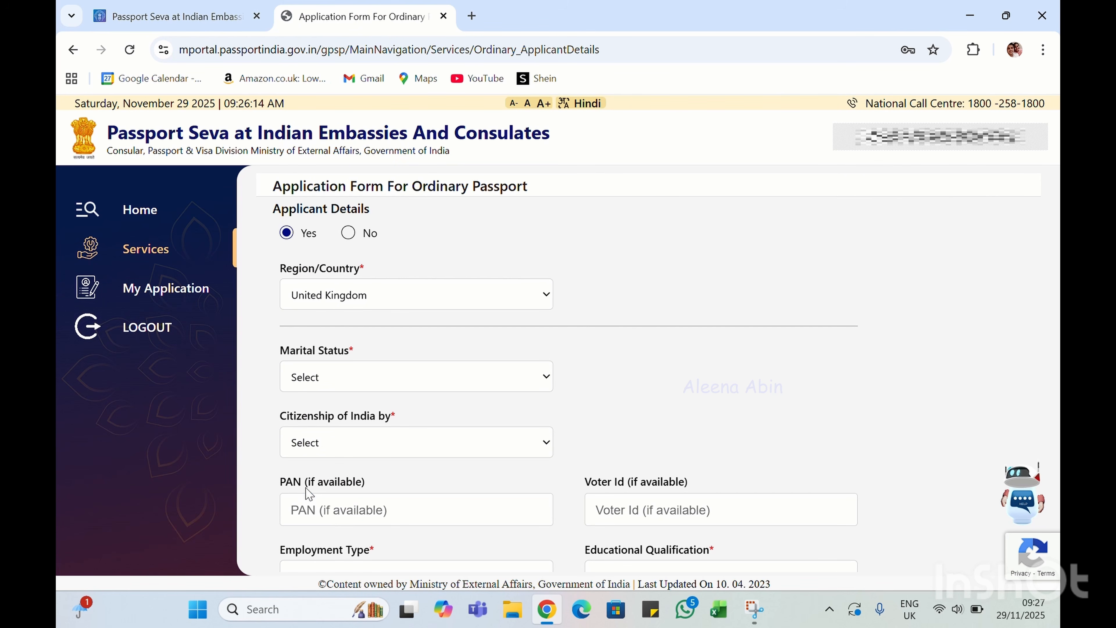
{"action": "left_click", "coordinate": [385, 440]}
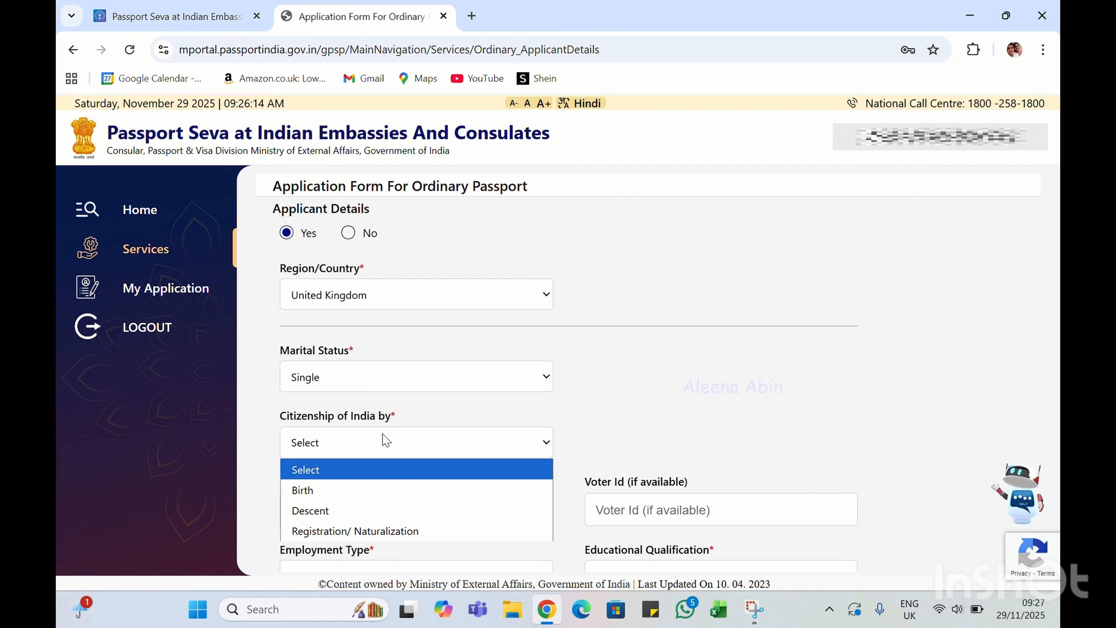
{"action": "left_click", "coordinate": [319, 512]}
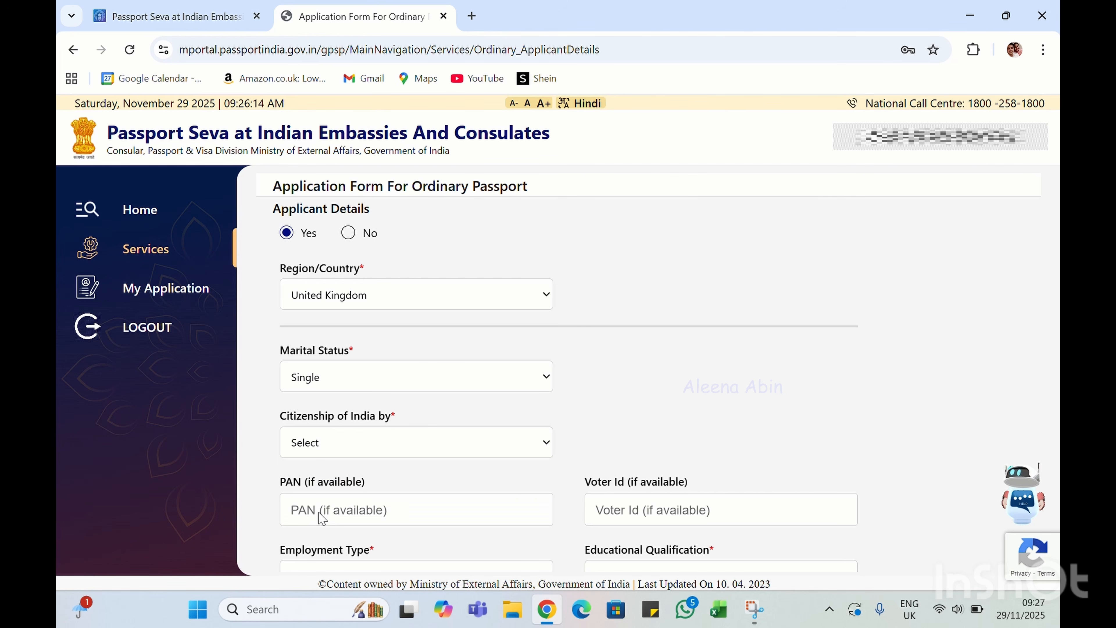
{"action": "scroll", "coordinate": [471, 433], "scroll_direction": "down", "scroll_amount": 3}
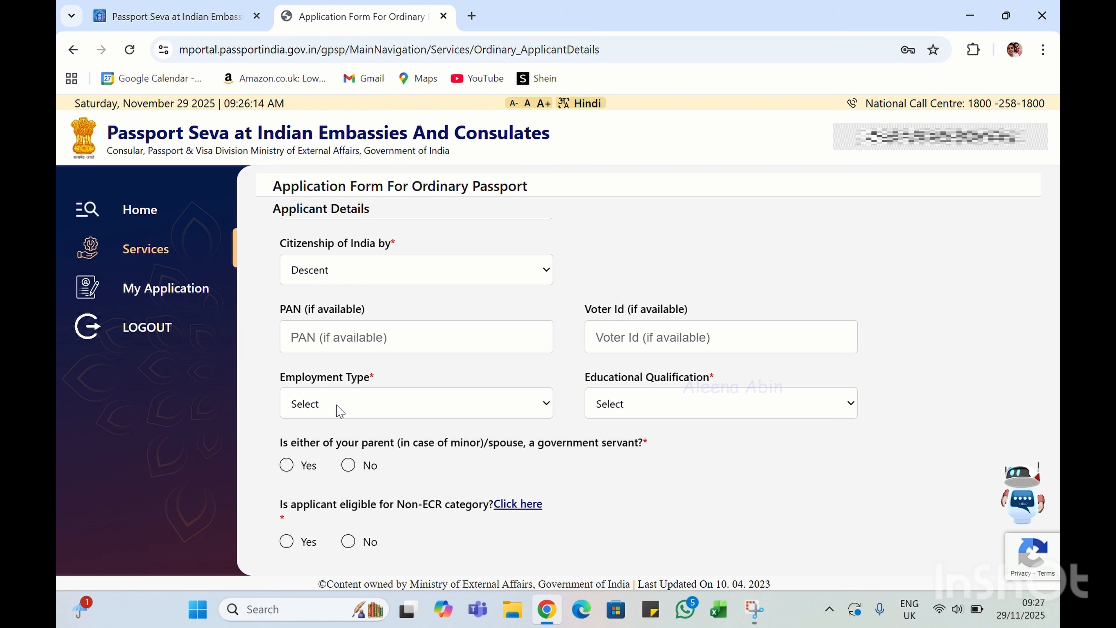
Choose Not Employed, 7th Pass Or Less, and No for government-servant parent or spouse
{"action": "left_click", "coordinate": [353, 408]}
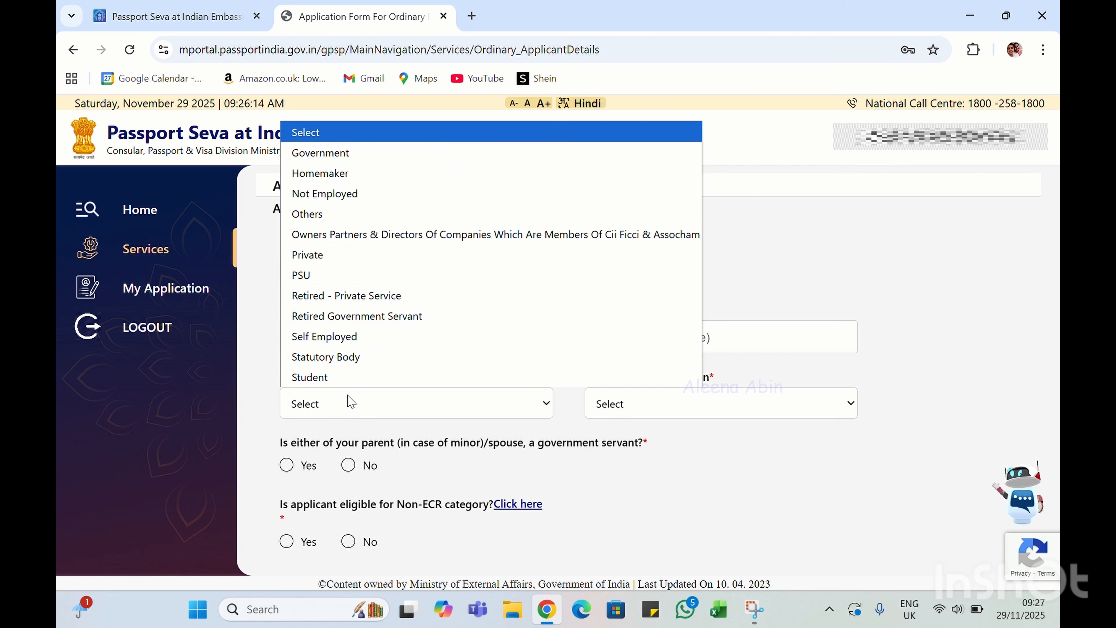
{"action": "left_click", "coordinate": [361, 194]}
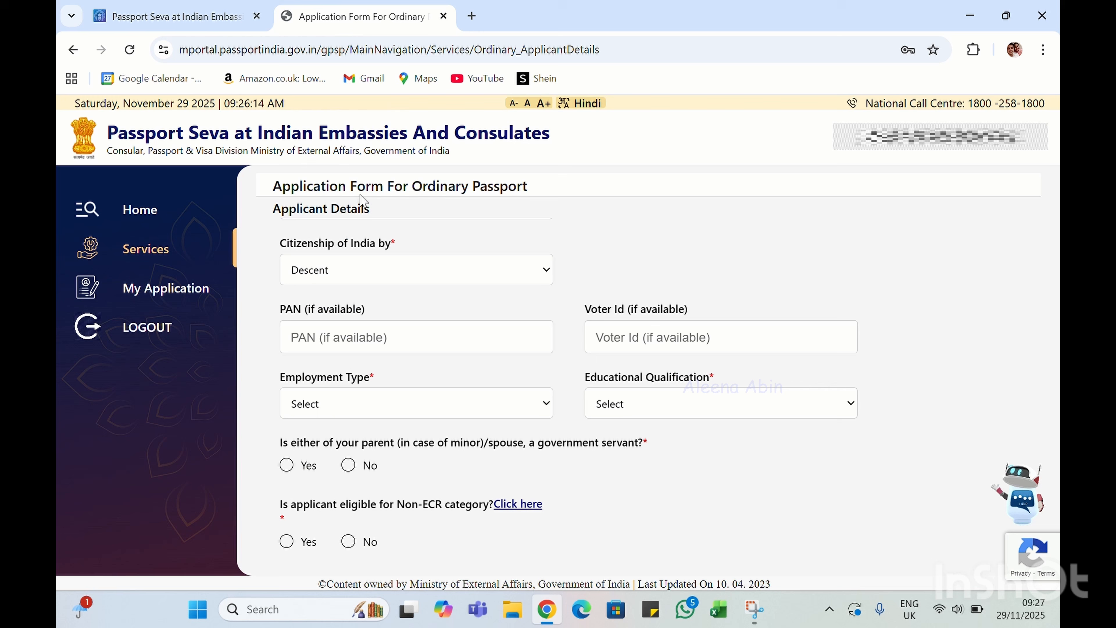
{"action": "left_click", "coordinate": [643, 403]}
{"action": "left_click", "coordinate": [624, 478]}
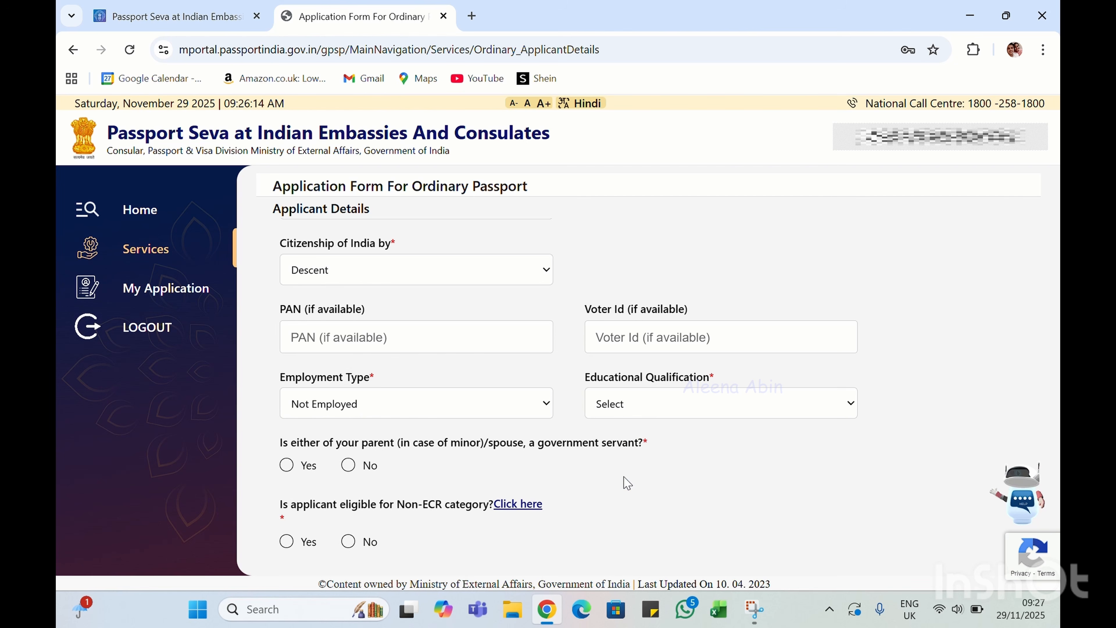
{"action": "scroll", "coordinate": [628, 488], "scroll_direction": "down", "scroll_amount": 3}
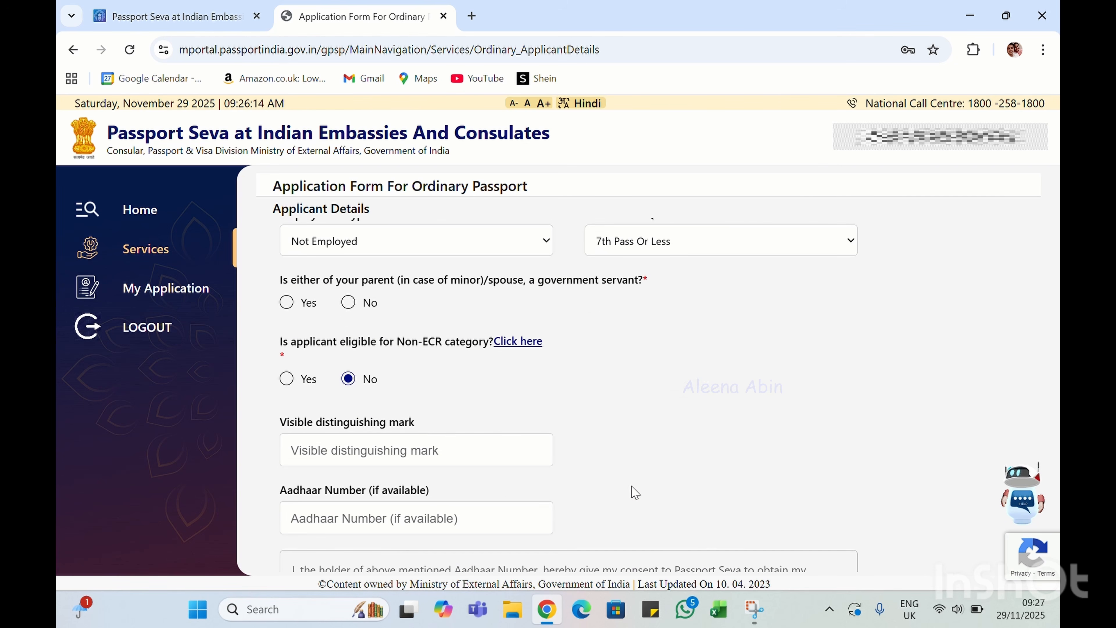
{"action": "left_click", "coordinate": [347, 302]}
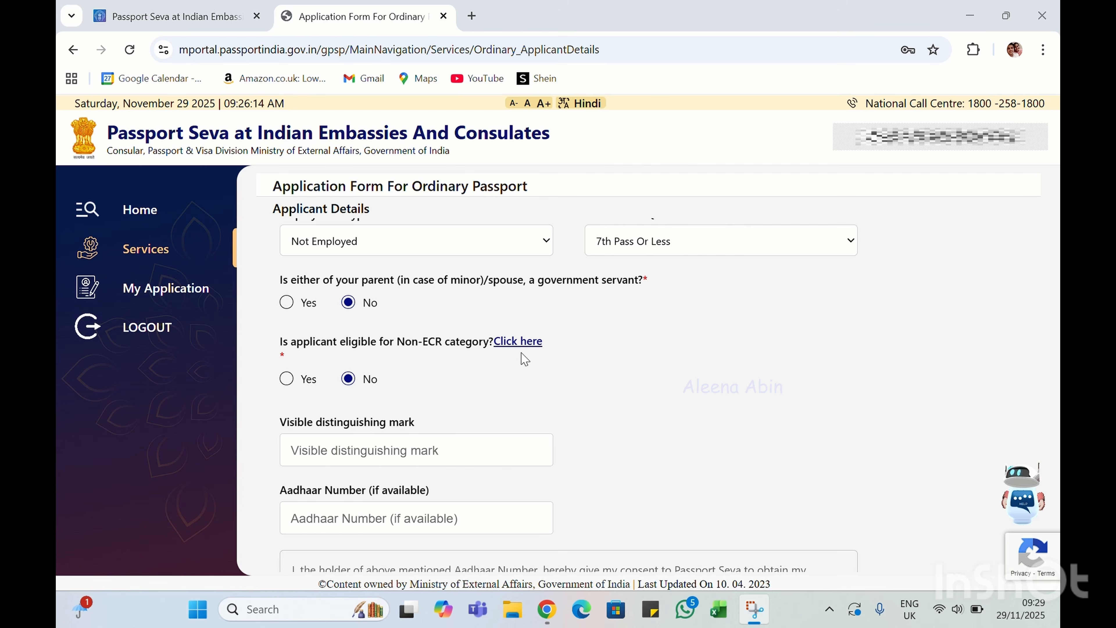
{"action": "left_click", "coordinate": [517, 344]}
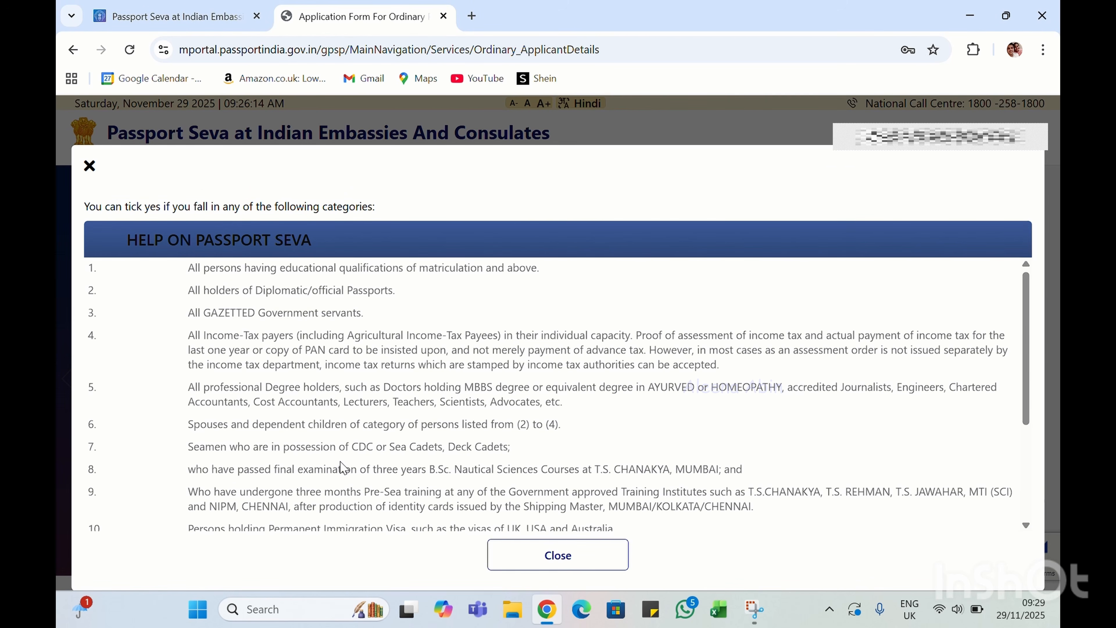
{"action": "scroll", "coordinate": [342, 467], "scroll_direction": "down", "scroll_amount": 4}
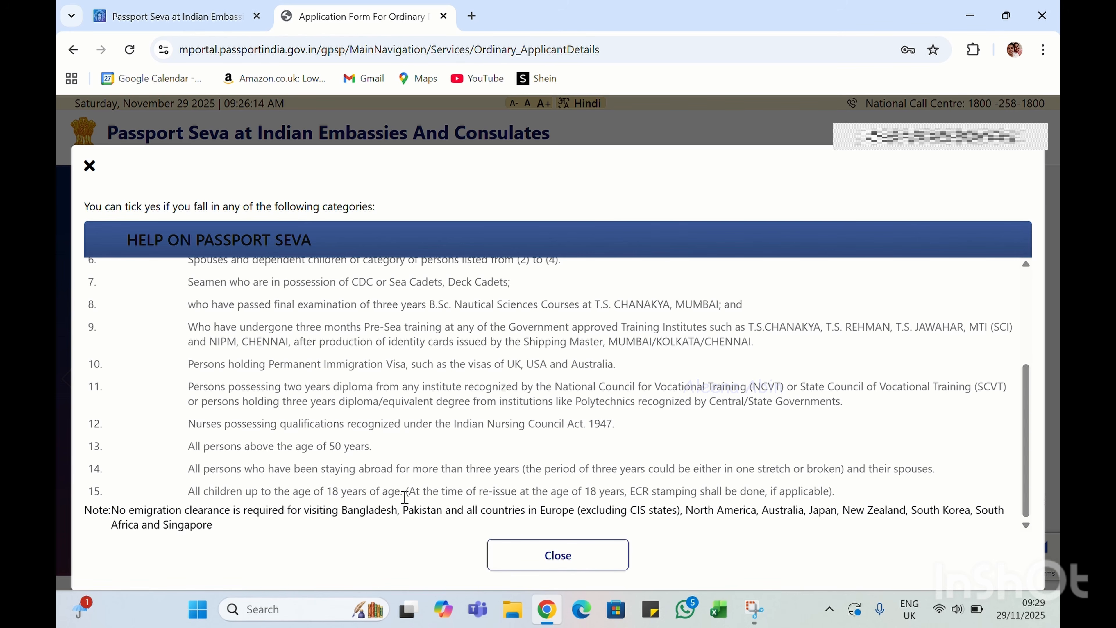
{"action": "left_click", "coordinate": [537, 567]}
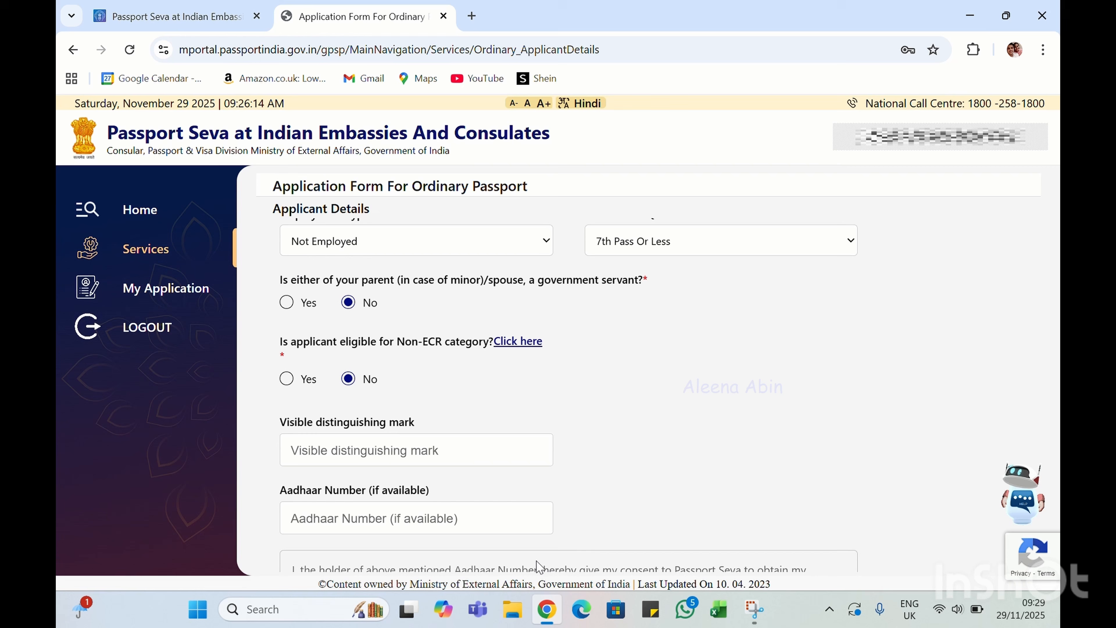
Mark Non-ECR eligible, enter distinguishing mark 'BIRTH MARK ON THE BACK', and save the applicant details
{"action": "left_click", "coordinate": [287, 379]}
{"action": "left_click", "coordinate": [334, 451]}
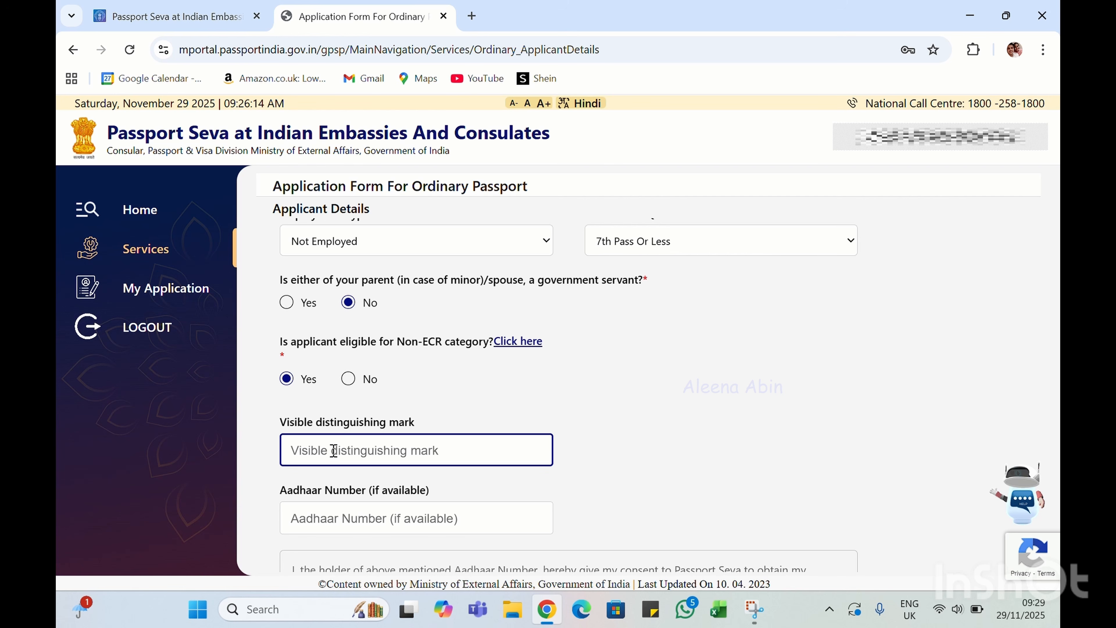
{"action": "type", "text": "birrh"}
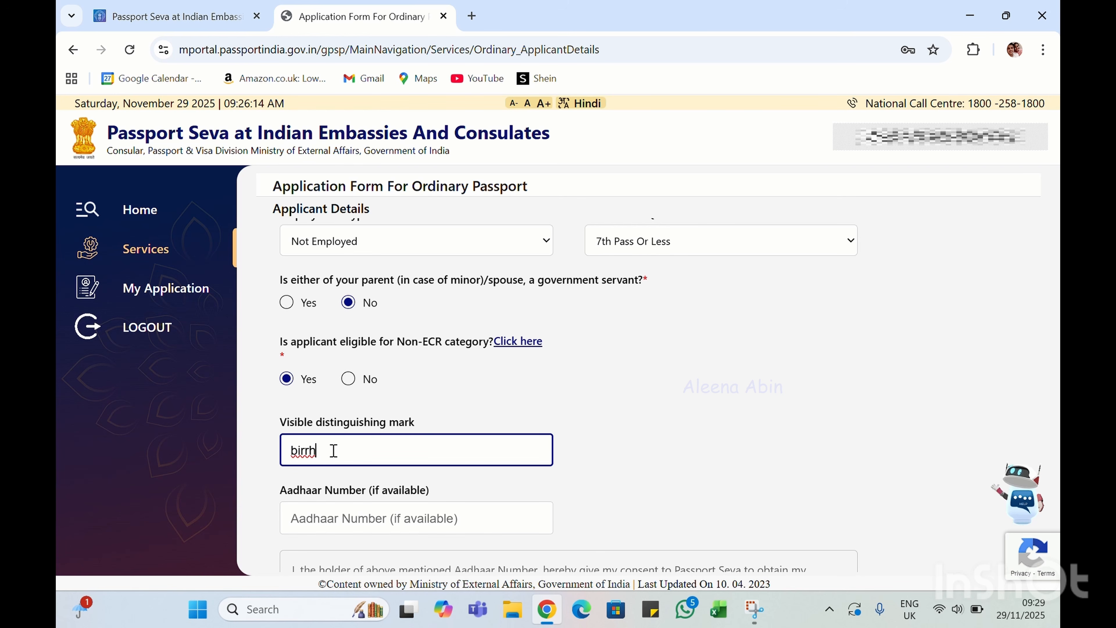
{"action": "key", "text": "BackSpace"}
{"action": "key", "text": "BackSpace"}
{"action": "key", "text": "BackSpace"}
{"action": "key", "text": "BackSpace"}
{"action": "key", "text": "BackSpace"}
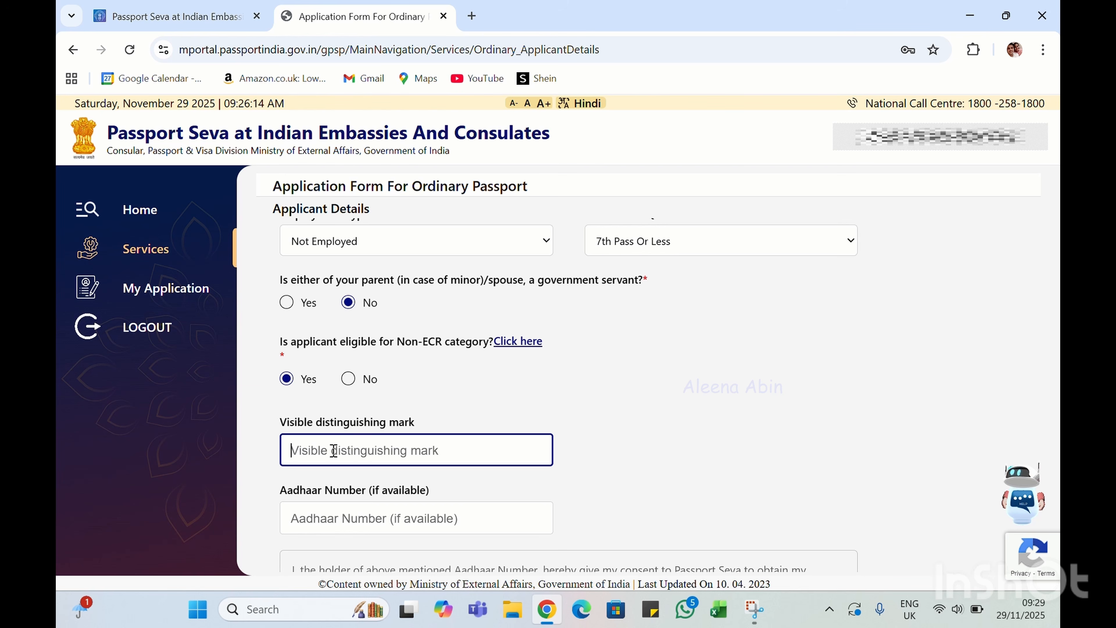
{"action": "key", "text": "Caps_Lock"}
{"action": "type", "text": "BIRT"}
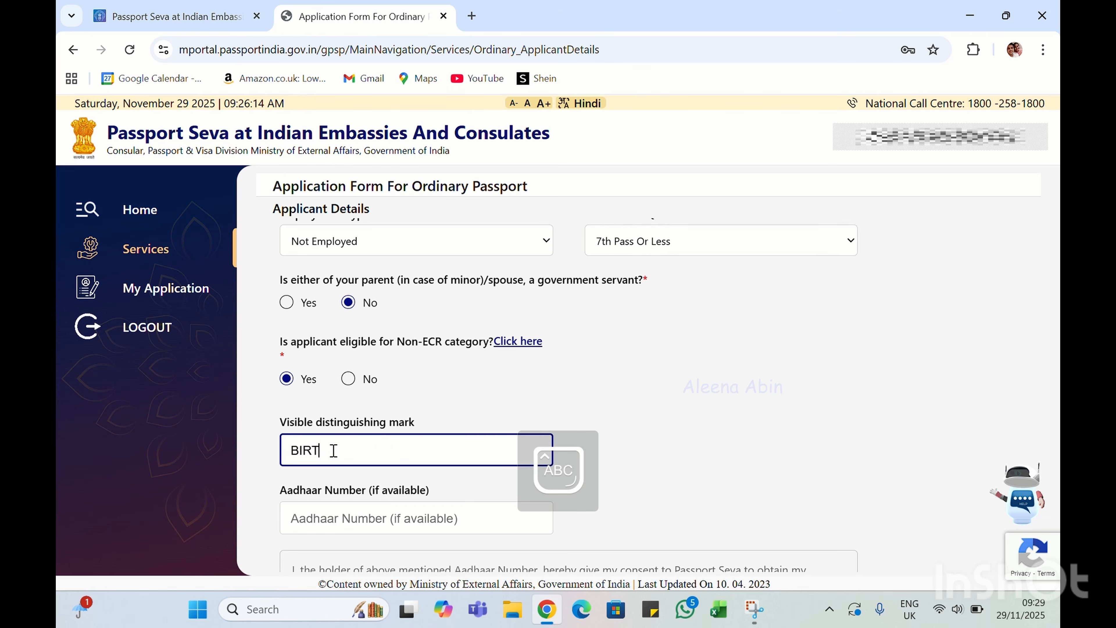
{"action": "type", "text": "H MA"}
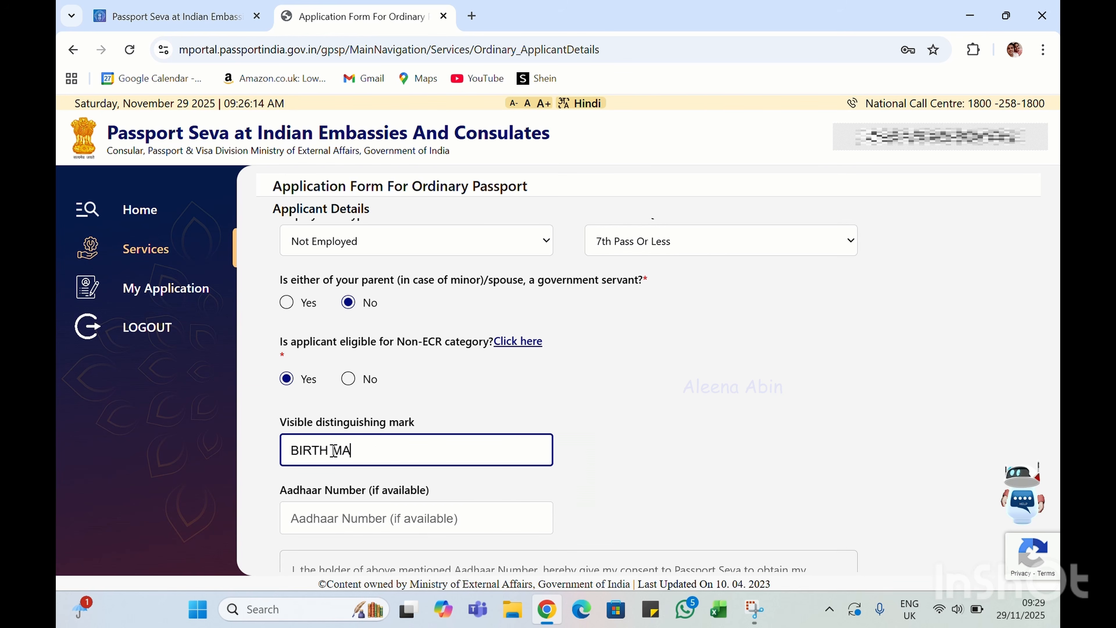
{"action": "type", "text": "RK ON"}
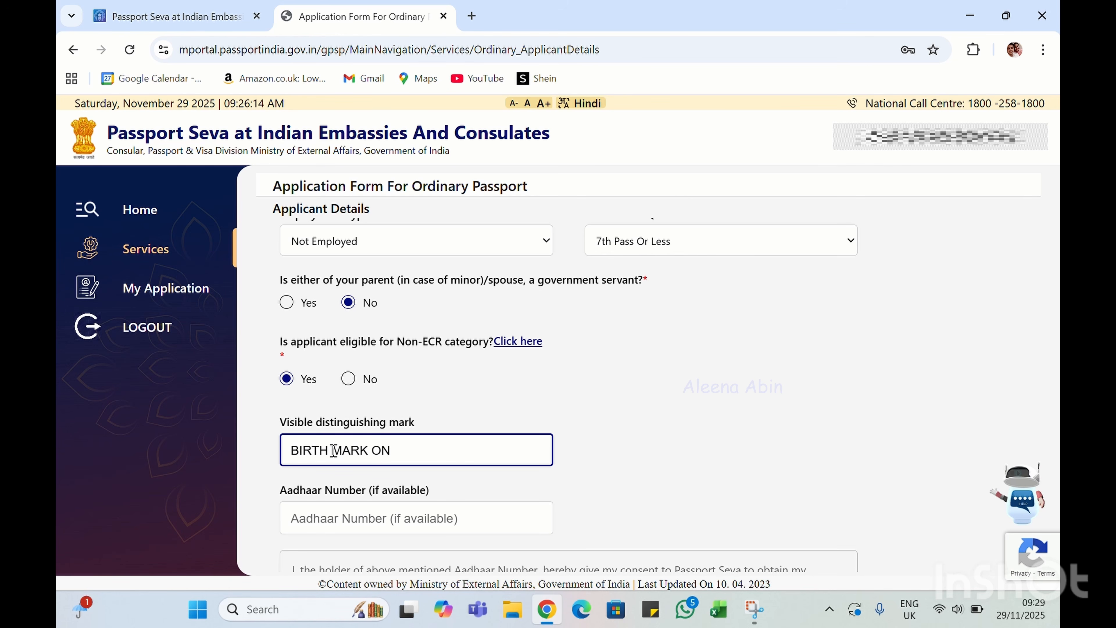
{"action": "type", "text": " THE "}
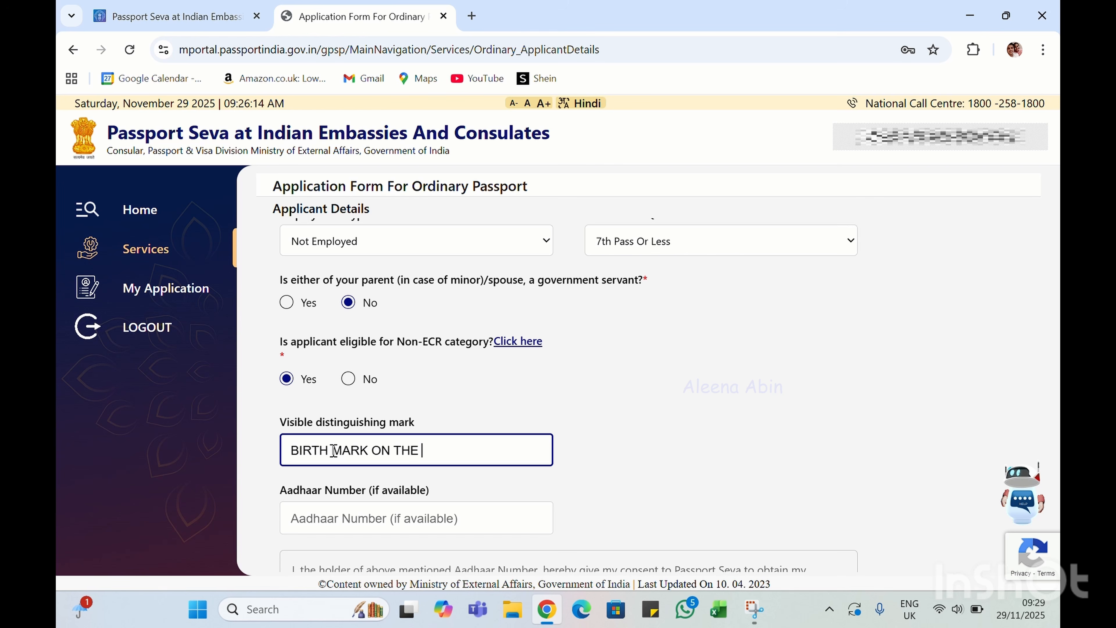
{"action": "type", "text": "BACK"}
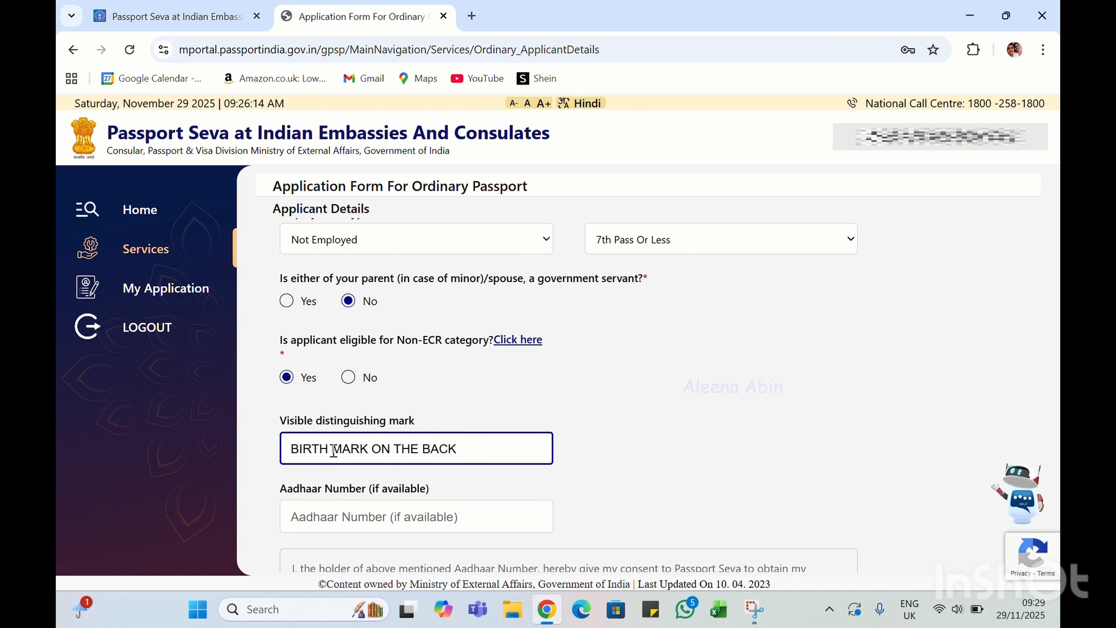
{"action": "scroll", "coordinate": [333, 450], "scroll_direction": "down", "scroll_amount": 2}
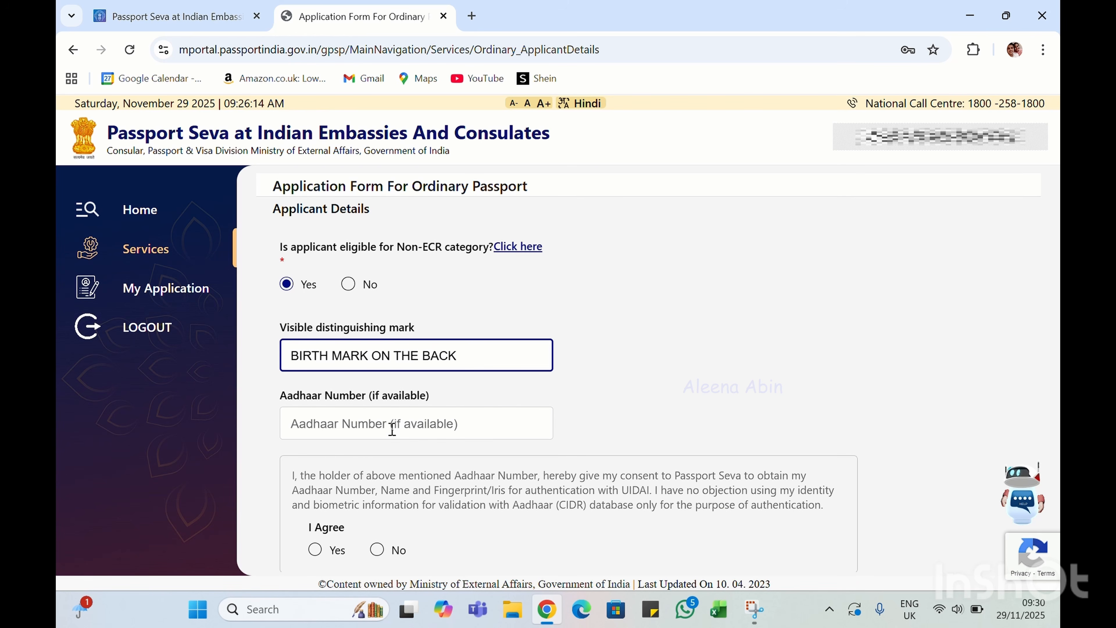
{"action": "scroll", "coordinate": [393, 428], "scroll_direction": "down", "scroll_amount": 1}
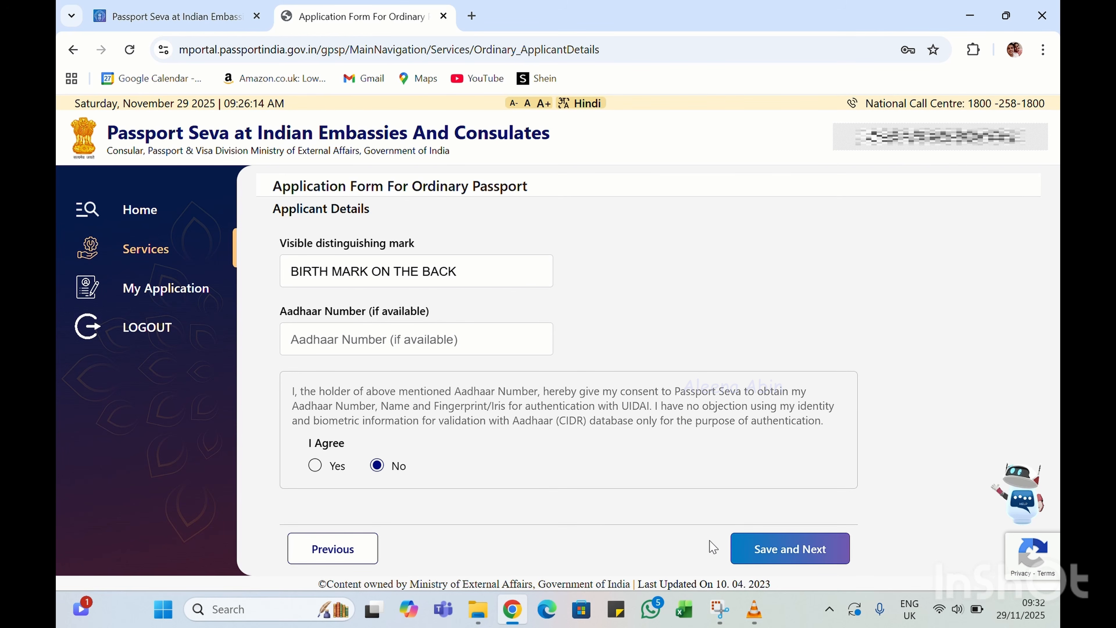
{"action": "left_click", "coordinate": [787, 553]}
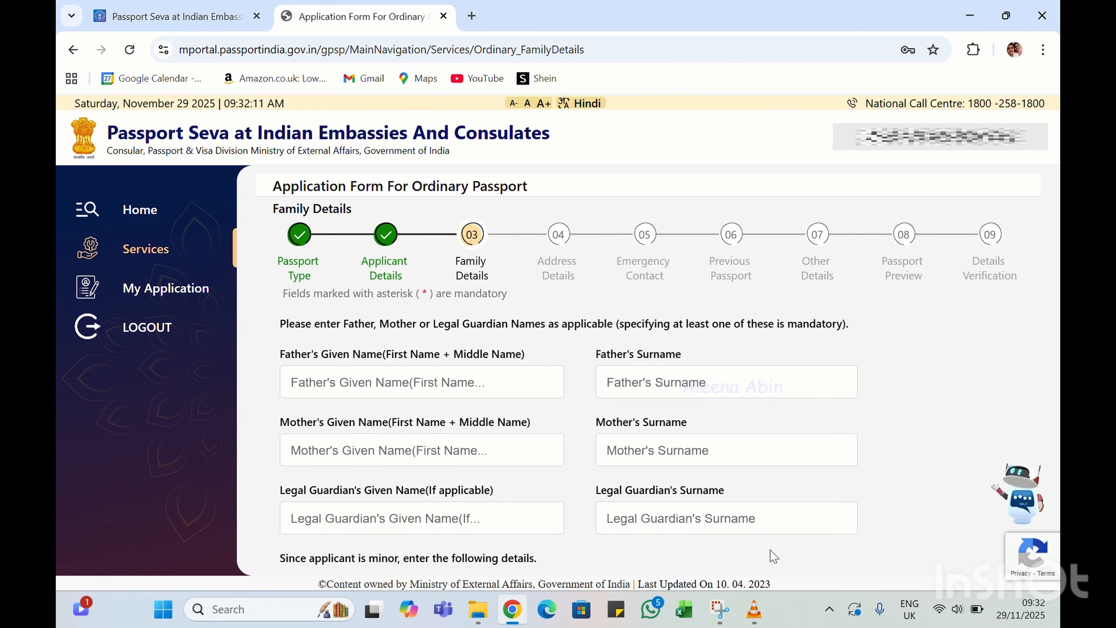
Enter the father's and mother's given names and surnames
{"action": "left_click", "coordinate": [337, 382]}
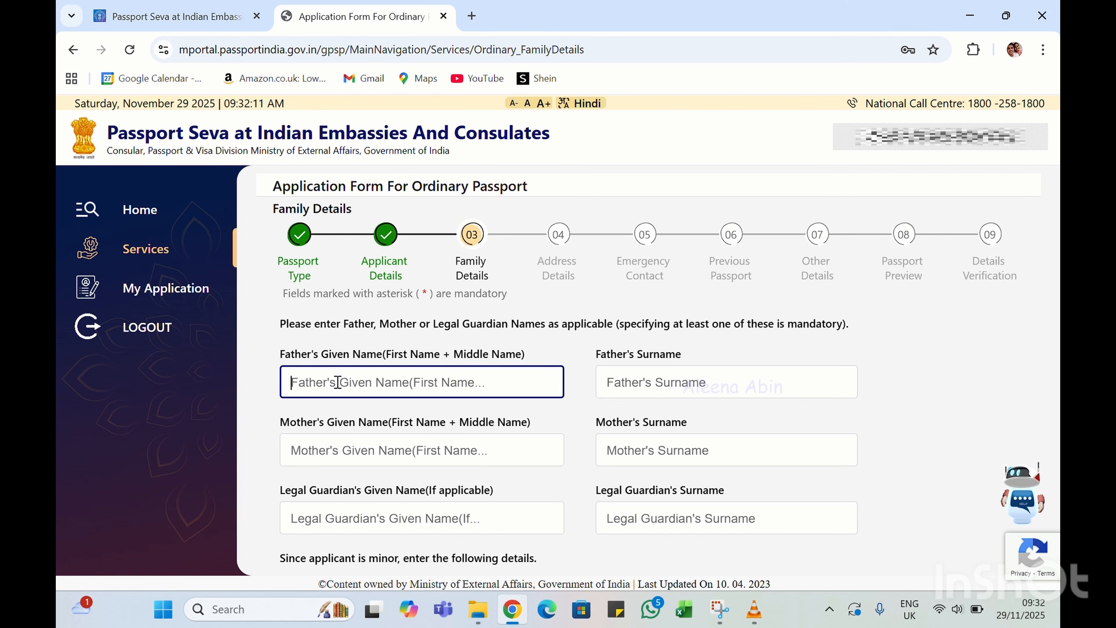
{"action": "type", "text": "QWER"}
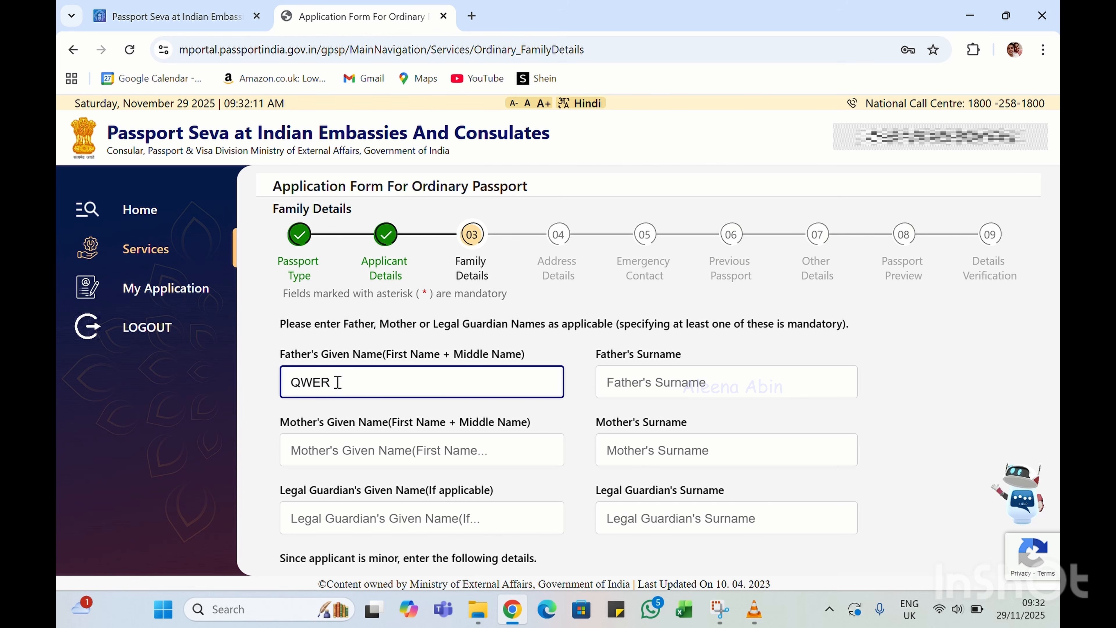
{"action": "left_click", "coordinate": [620, 379]}
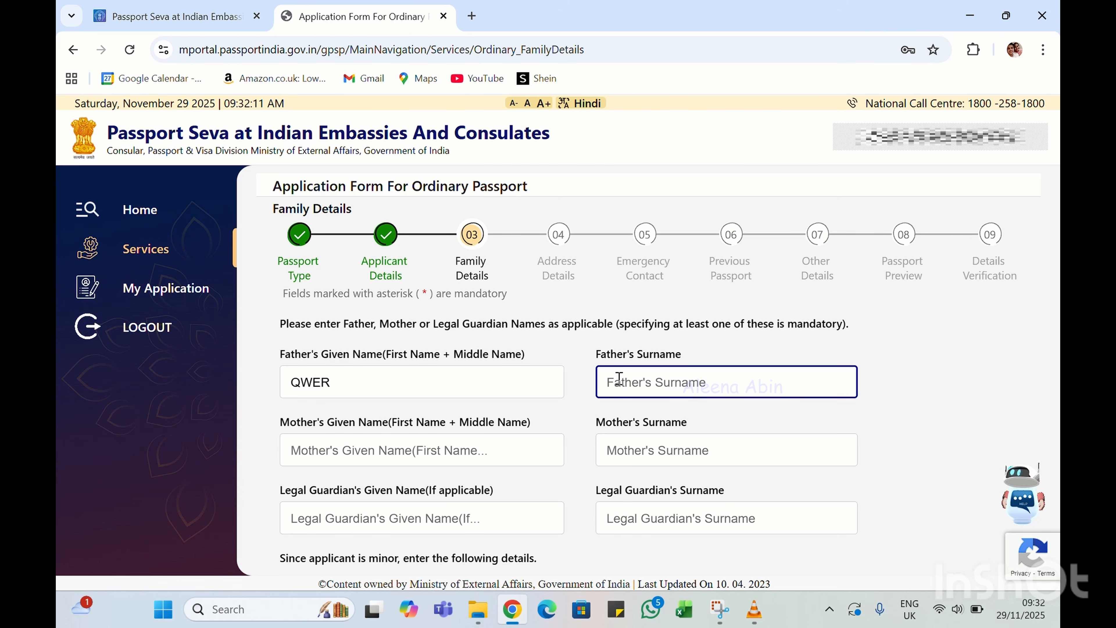
{"action": "type", "text": "SFFHGH"}
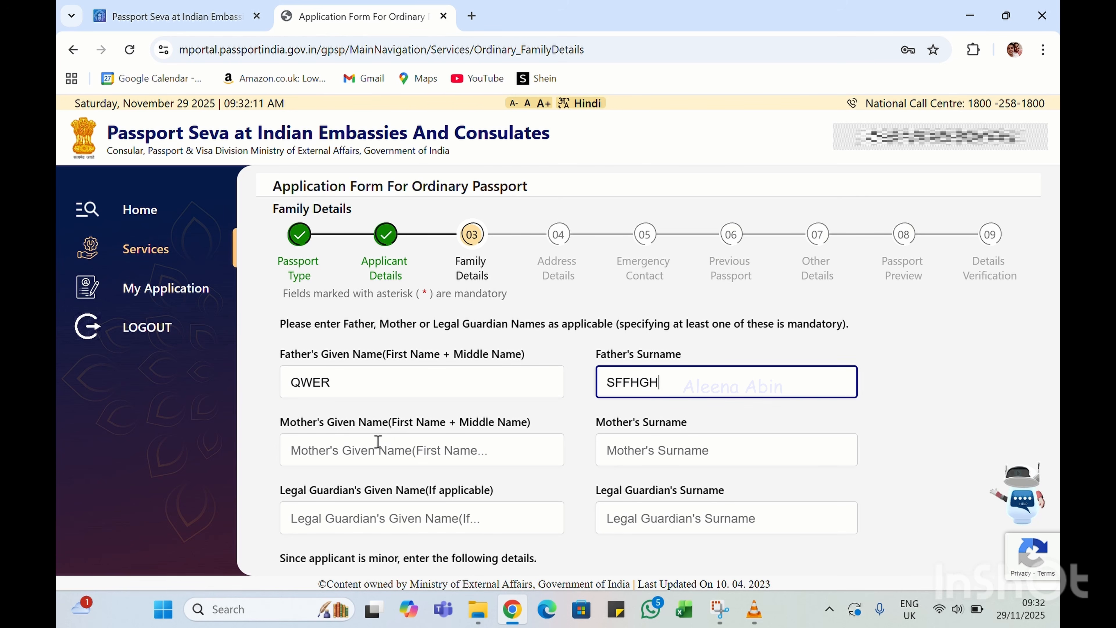
{"action": "left_click", "coordinate": [378, 441]}
{"action": "type", "text": "FDGFG"}
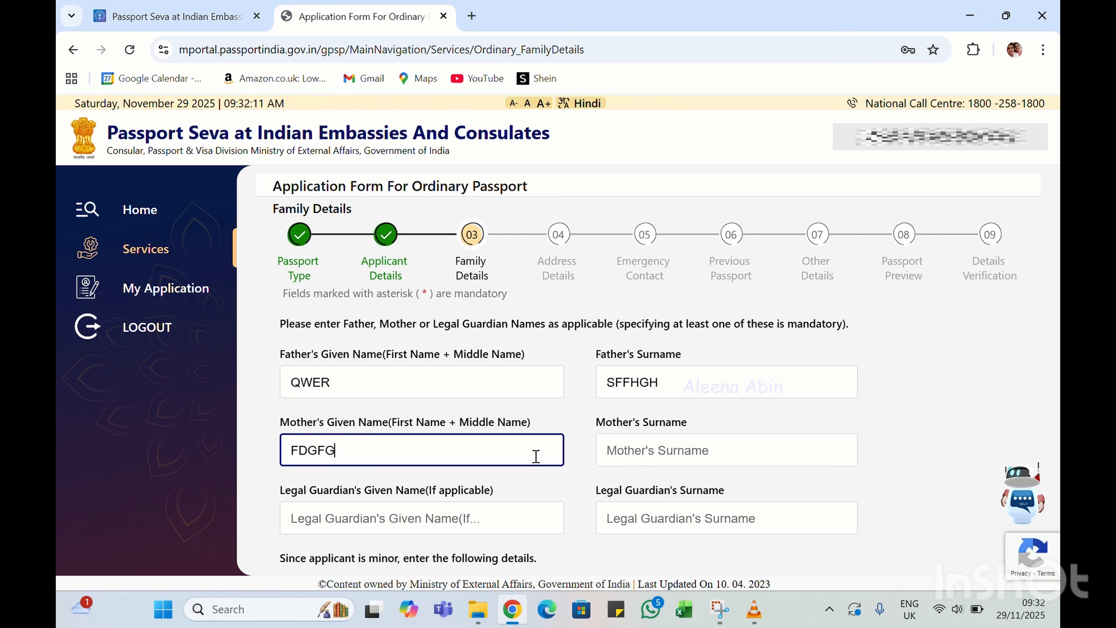
{"action": "left_click", "coordinate": [653, 447]}
{"action": "type", "text": "GDGF"}
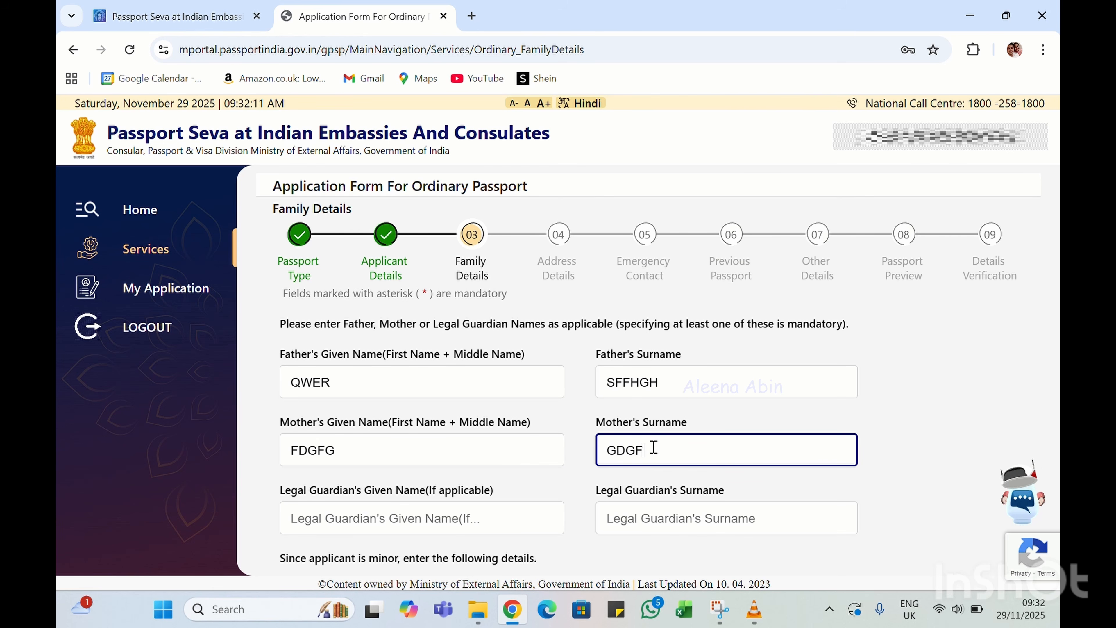
Enter the father's and mother's passport numbers
{"action": "scroll", "coordinate": [654, 447], "scroll_direction": "down", "scroll_amount": 1}
{"action": "scroll", "coordinate": [653, 447], "scroll_direction": "down", "scroll_amount": 2}
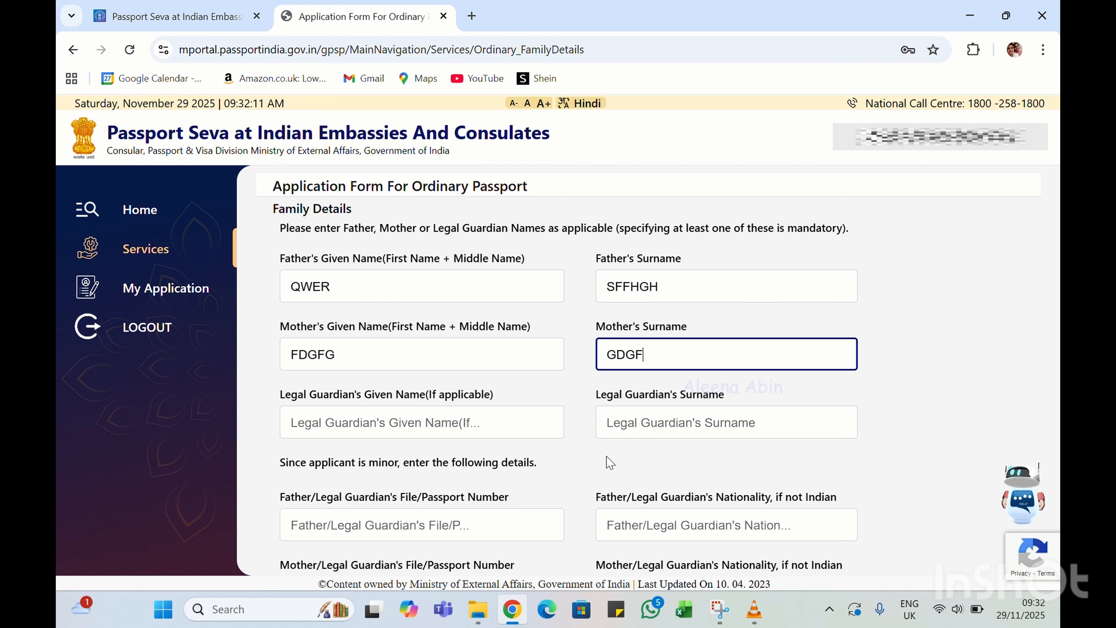
{"action": "scroll", "coordinate": [610, 461], "scroll_direction": "down", "scroll_amount": 2}
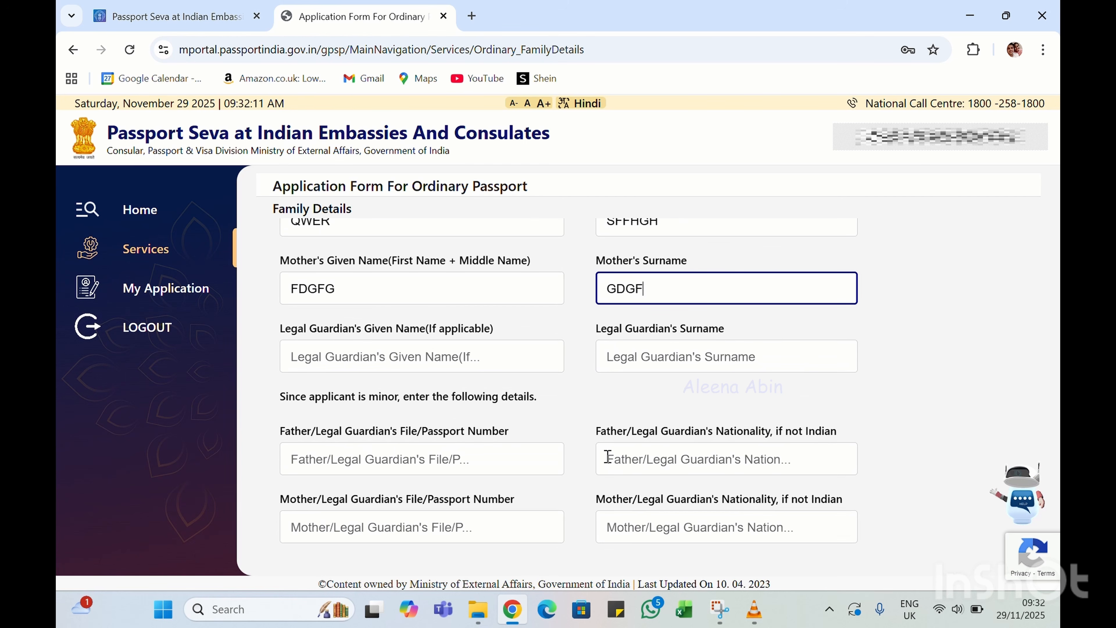
{"action": "scroll", "coordinate": [350, 453], "scroll_direction": "down", "scroll_amount": 1}
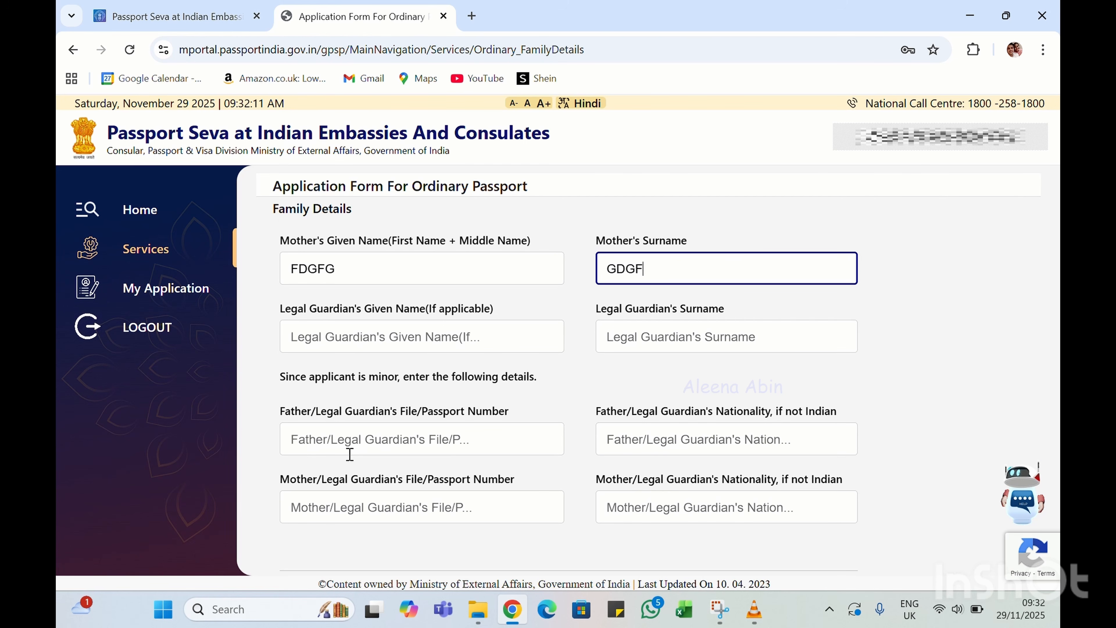
{"action": "left_click", "coordinate": [349, 445]}
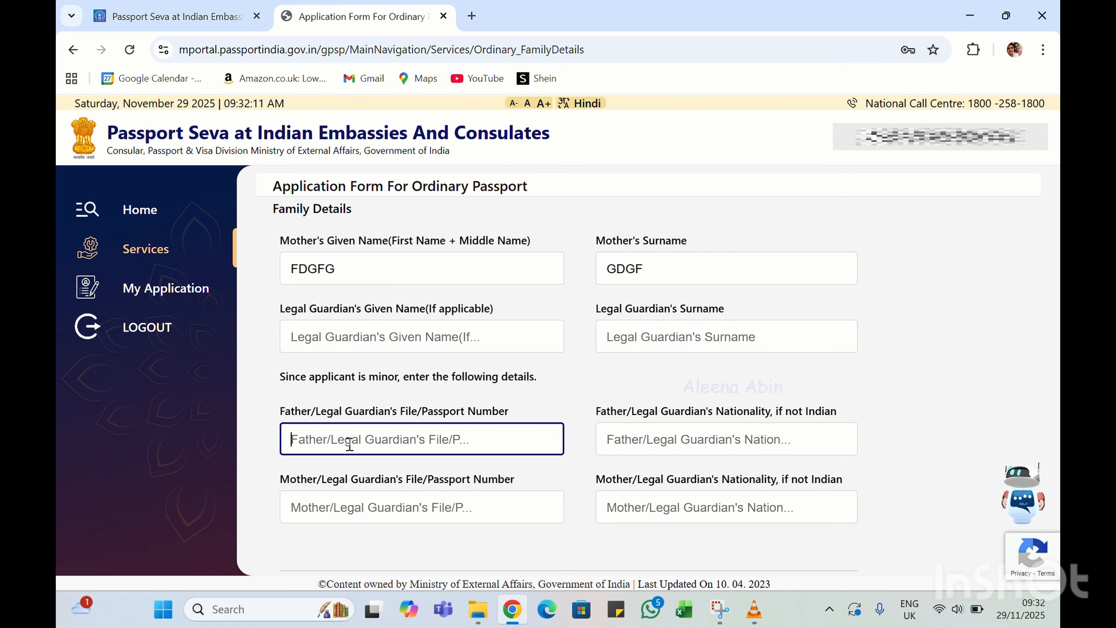
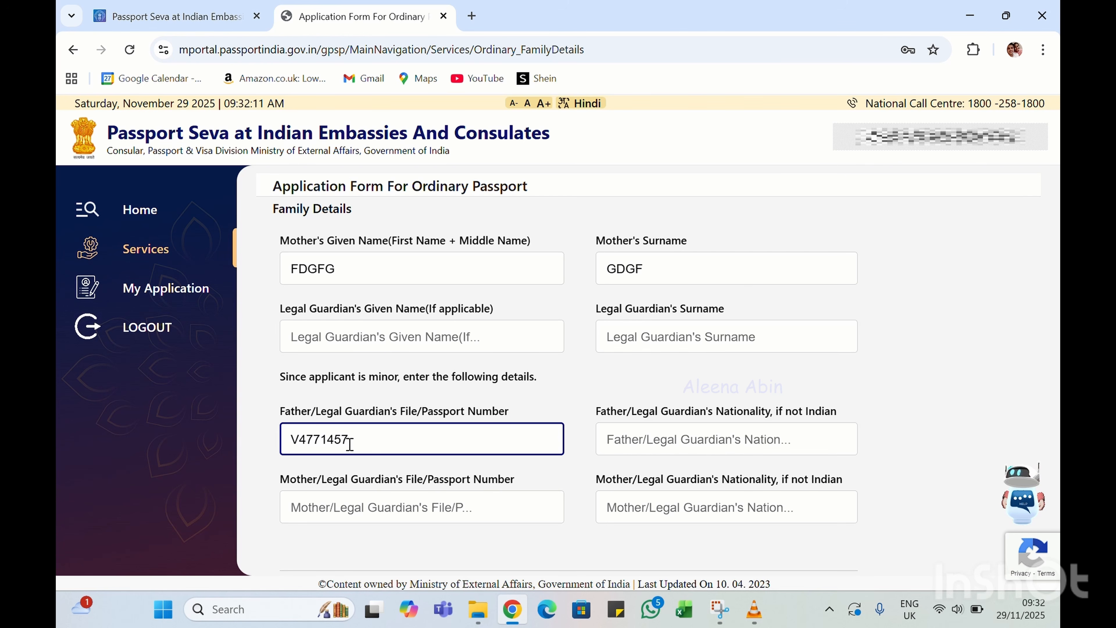
{"action": "left_click", "coordinate": [629, 438]}
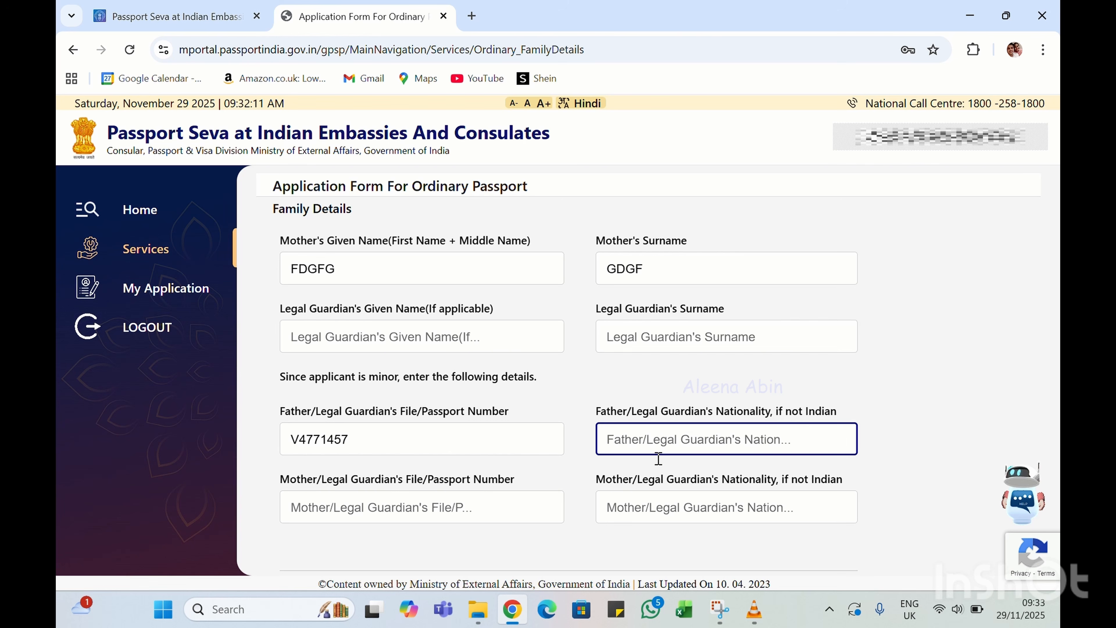
{"action": "left_click", "coordinate": [333, 509]}
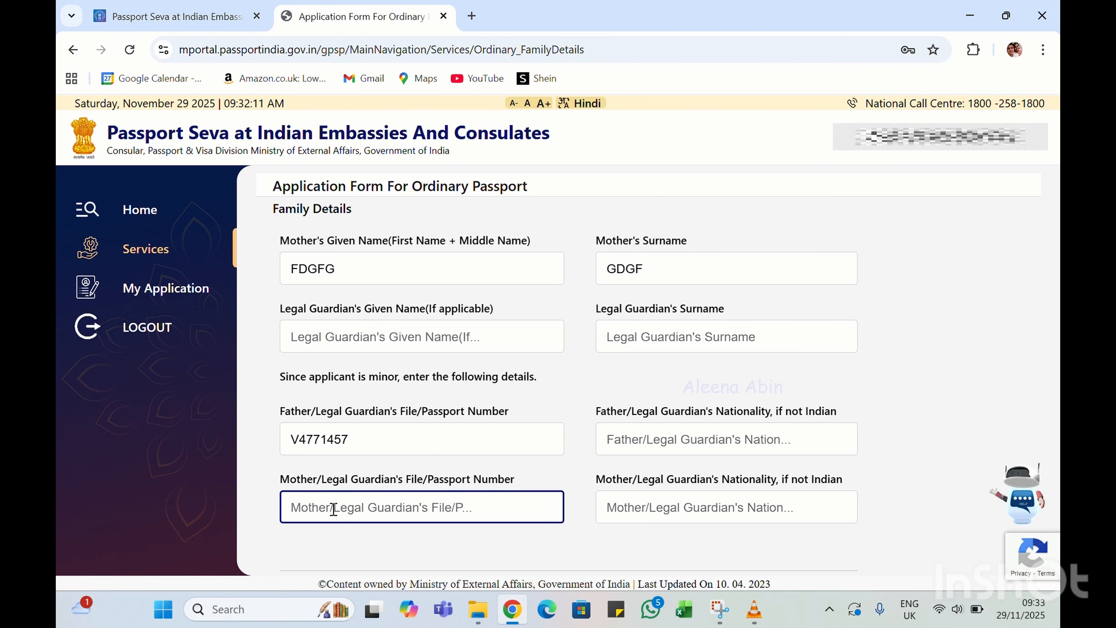
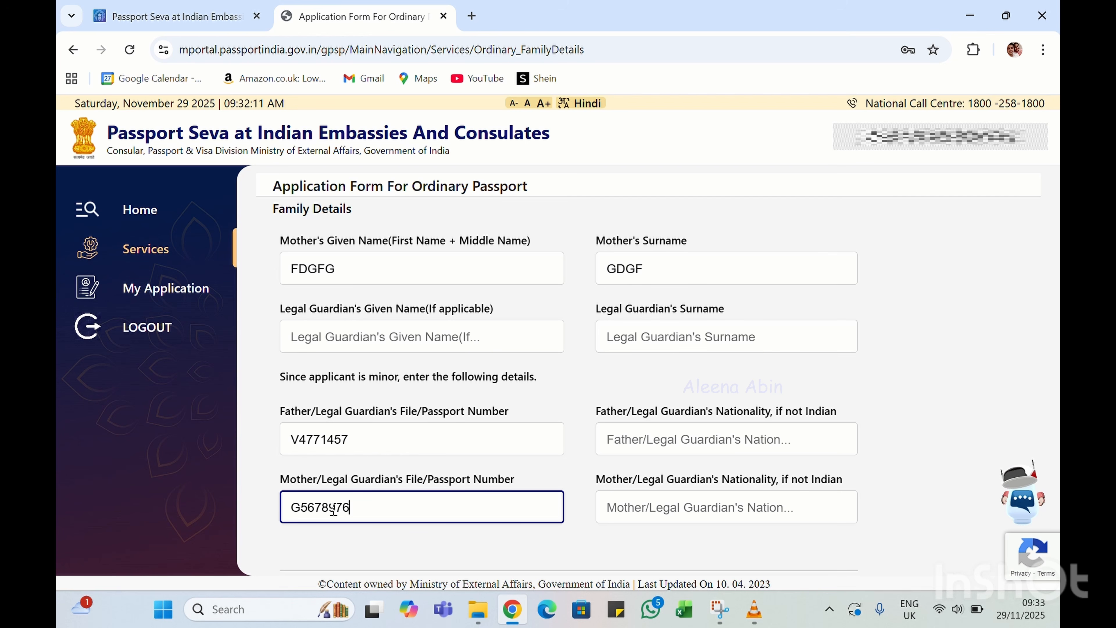
{"action": "left_click", "coordinate": [663, 504]}
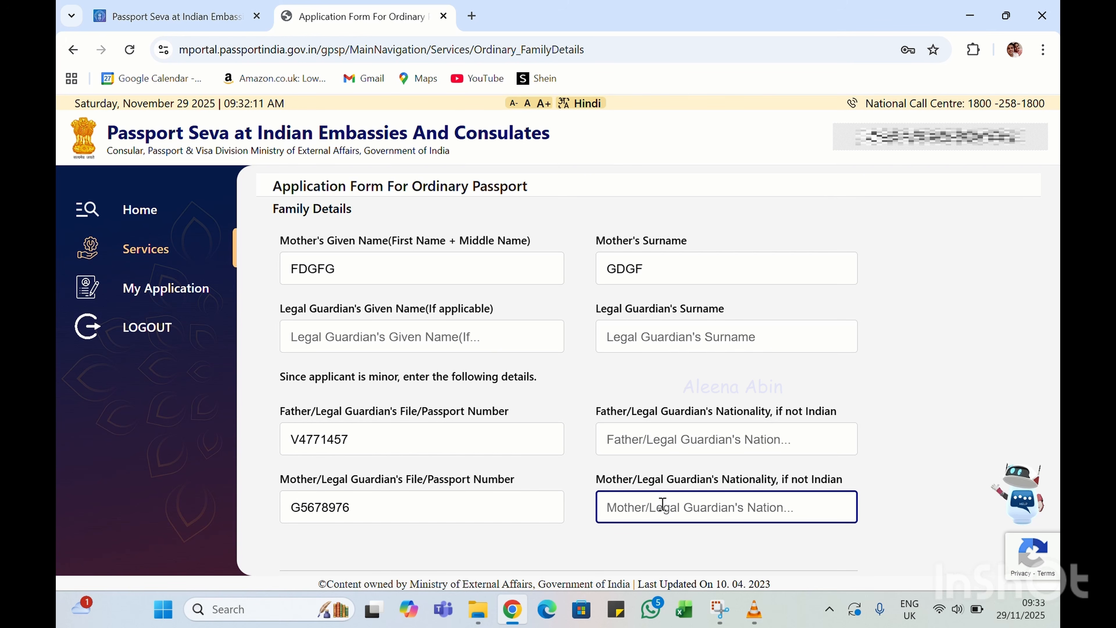
{"action": "scroll", "coordinate": [662, 503], "scroll_direction": "down", "scroll_amount": 1}
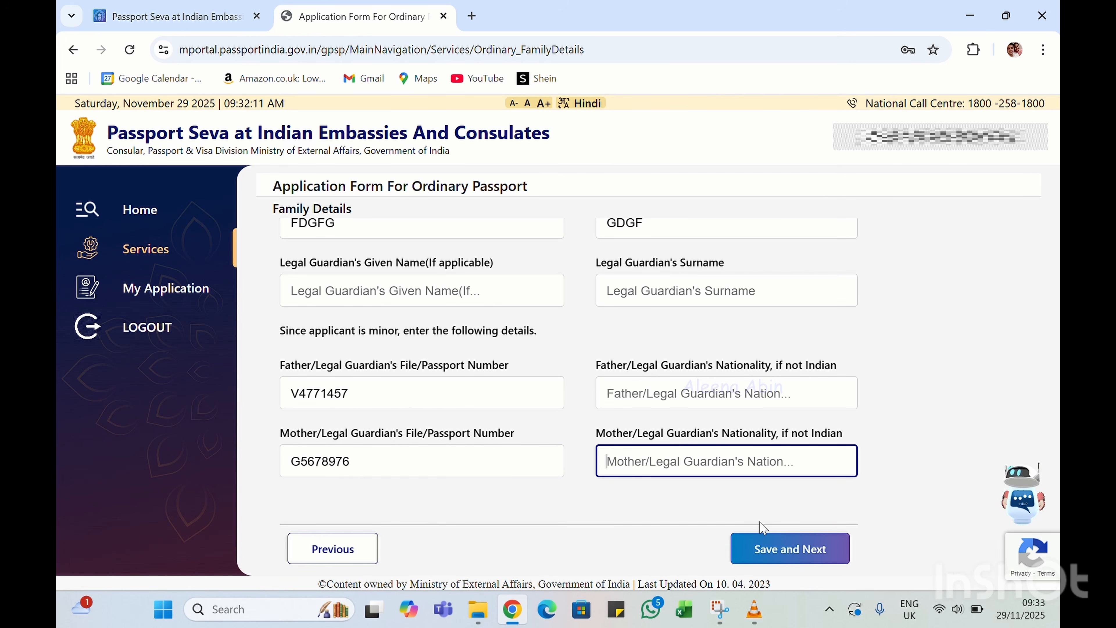
Set both parents' nationality to INDIAN, then save the family details
{"action": "left_click", "coordinate": [777, 551]}
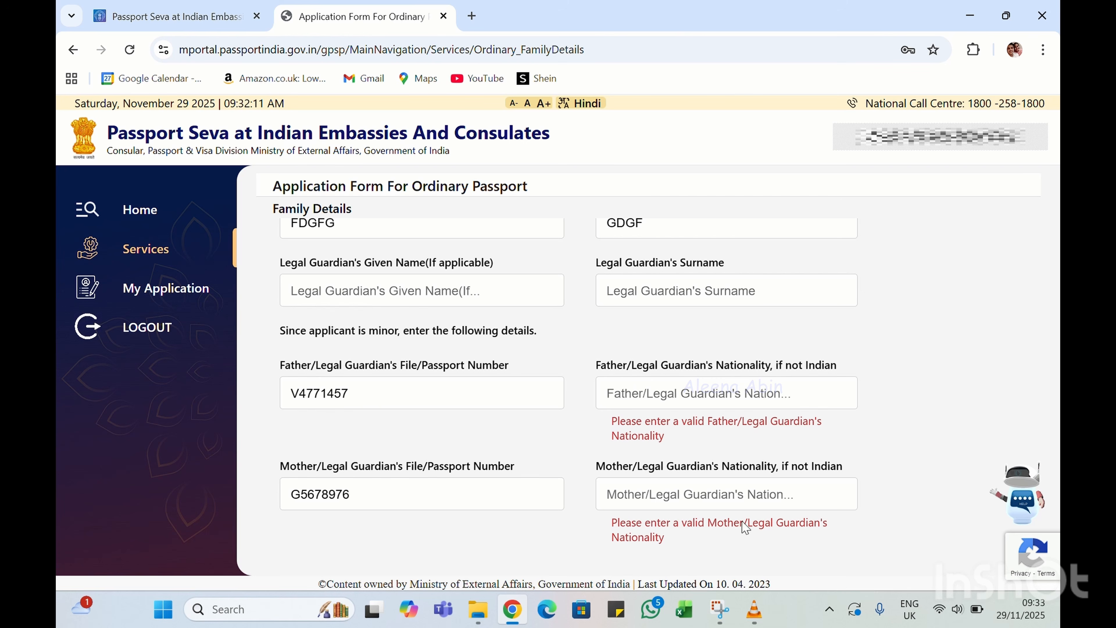
{"action": "left_click", "coordinate": [665, 396]}
{"action": "type", "text": "IN"}
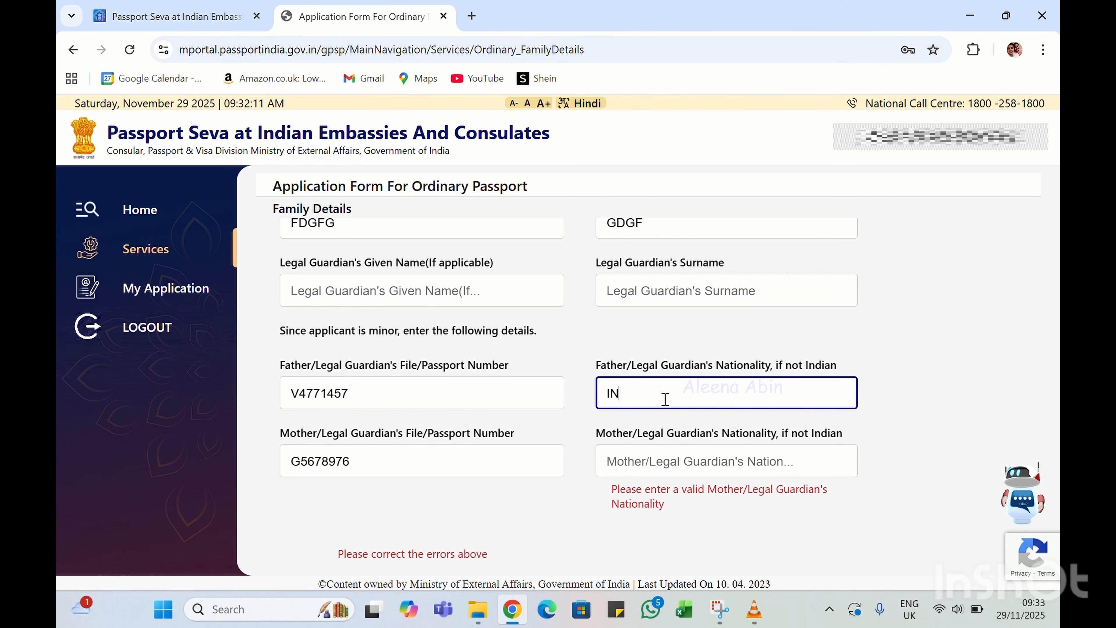
{"action": "type", "text": "DIAN"}
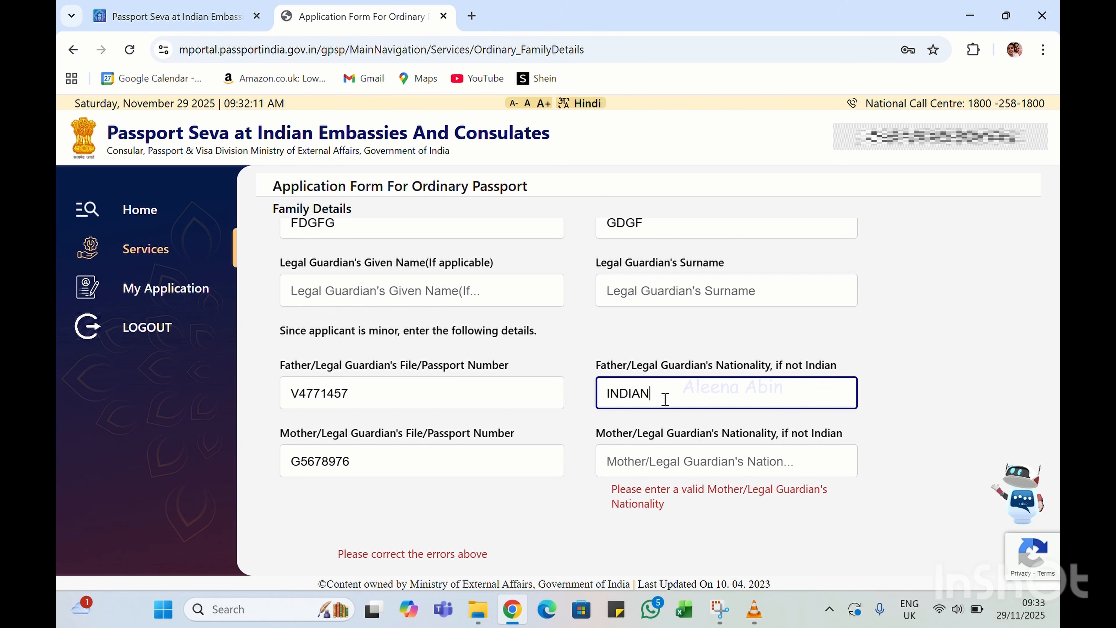
{"action": "left_click", "coordinate": [654, 460]}
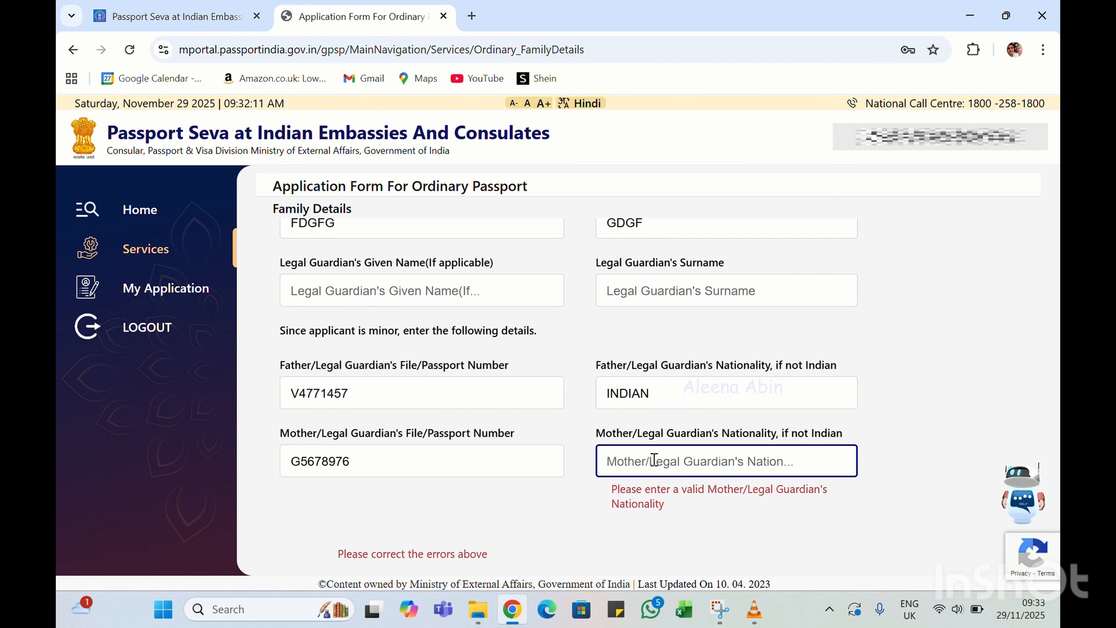
{"action": "type", "text": "INDIAN"}
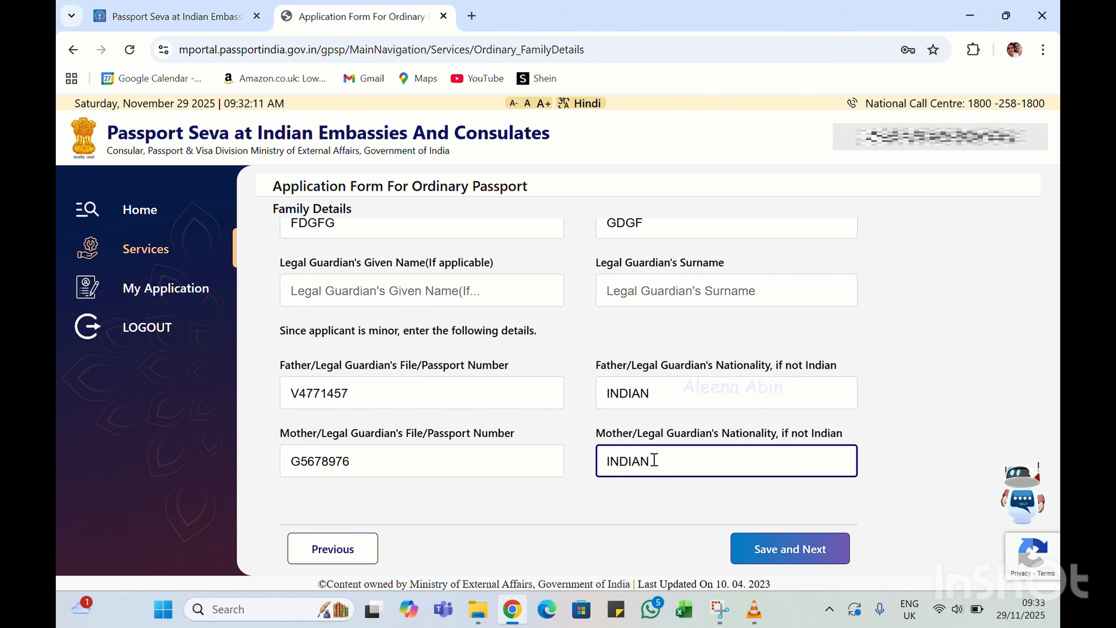
{"action": "left_click", "coordinate": [791, 554]}
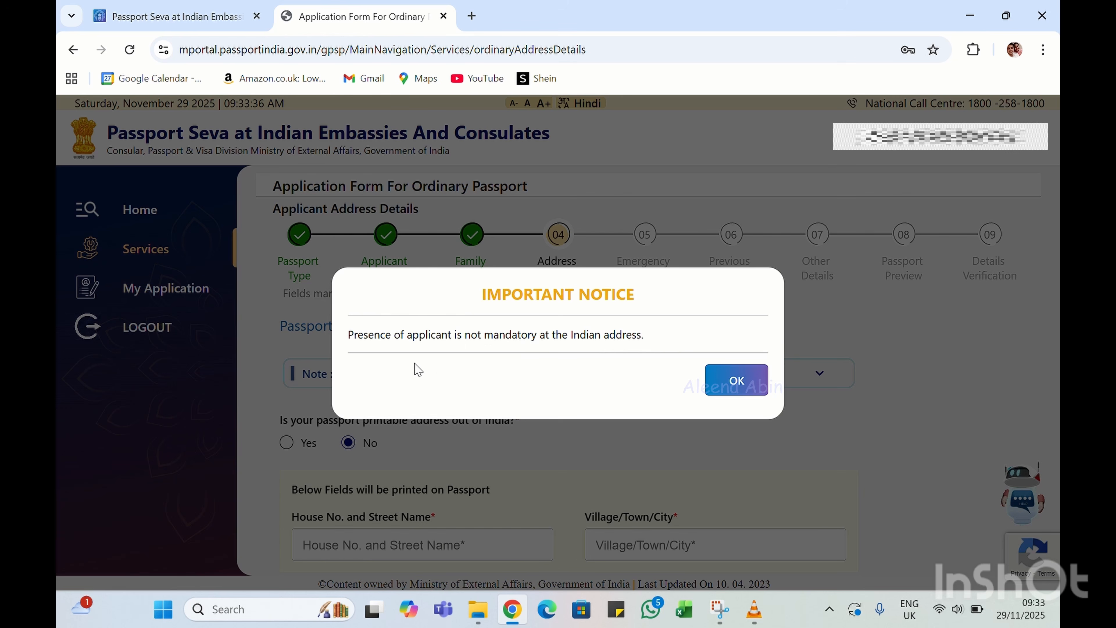
Acknowledge the Indian-address notice and expand the address-proof Note panel
{"action": "left_click", "coordinate": [738, 381]}
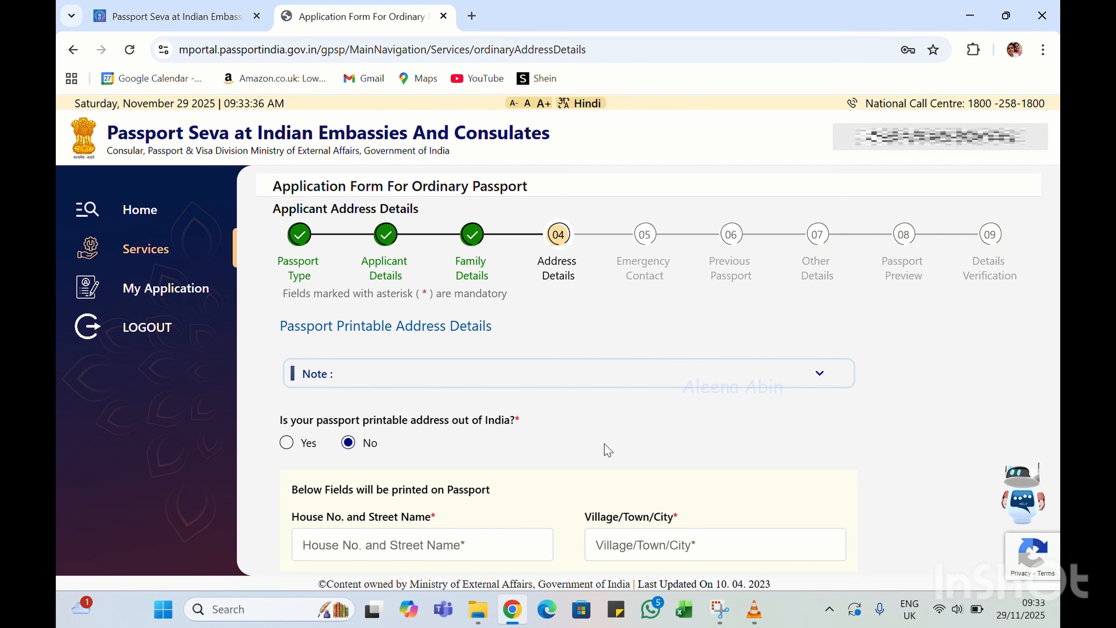
{"action": "scroll", "coordinate": [608, 450], "scroll_direction": "down", "scroll_amount": 2}
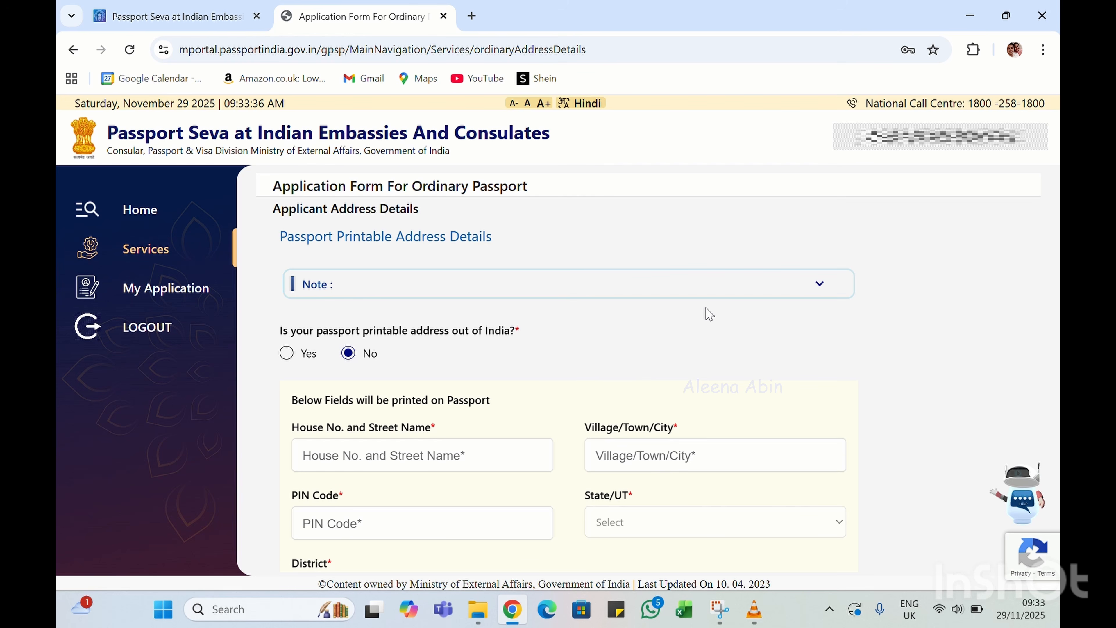
{"action": "left_click", "coordinate": [811, 287]}
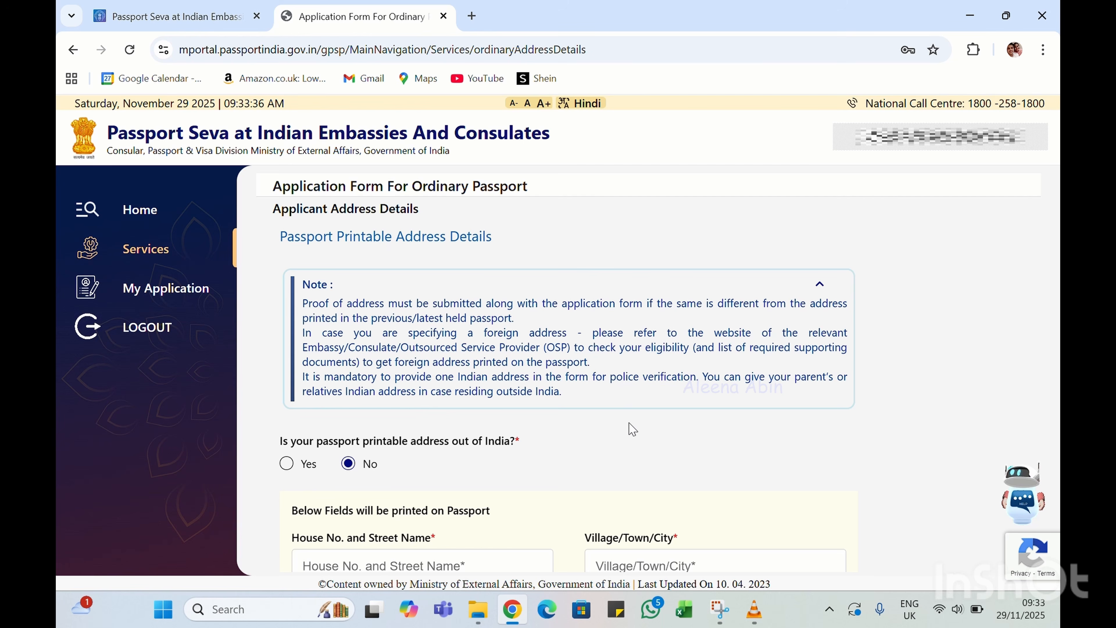
{"action": "scroll", "coordinate": [632, 429], "scroll_direction": "down", "scroll_amount": 3}
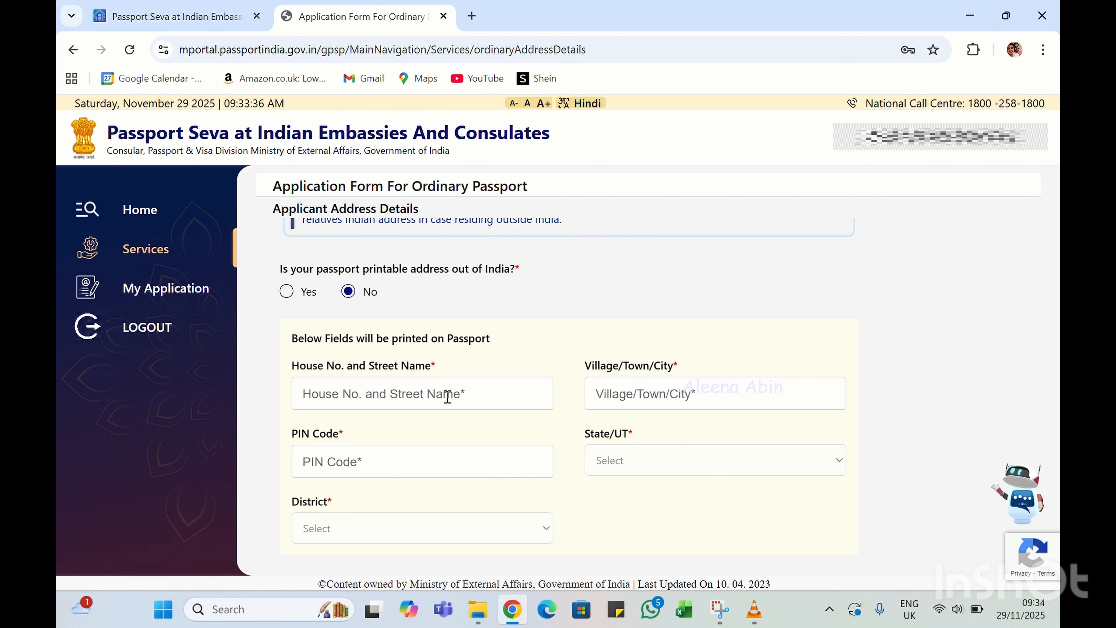
Enter the passport address's house and street name, village/town and PIN code
{"action": "scroll", "coordinate": [447, 397], "scroll_direction": "down", "scroll_amount": 1}
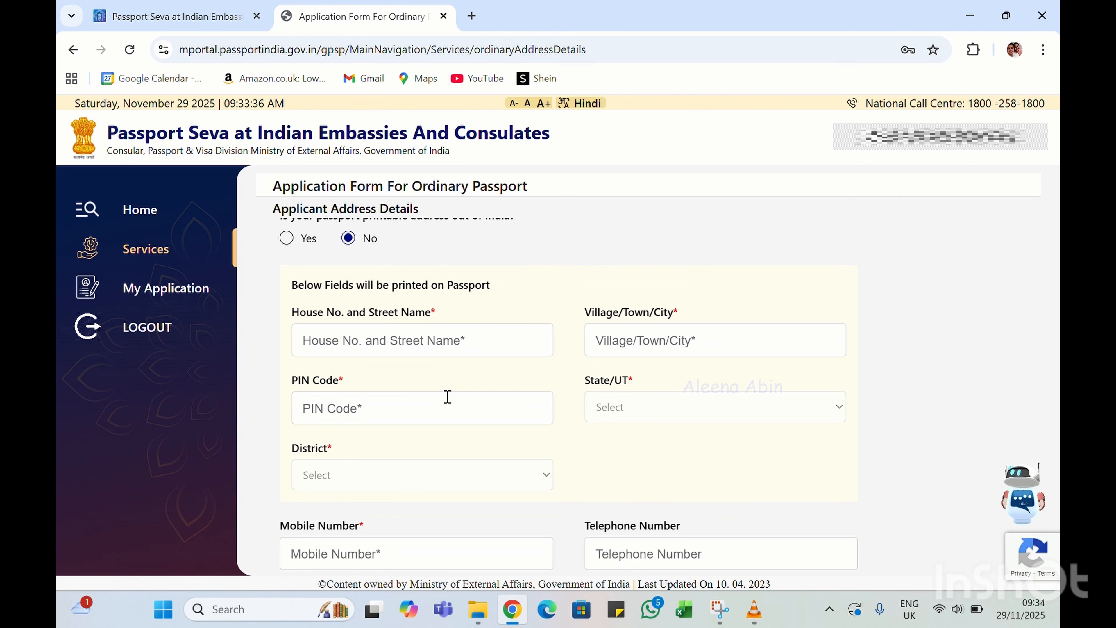
{"action": "left_click", "coordinate": [338, 336]}
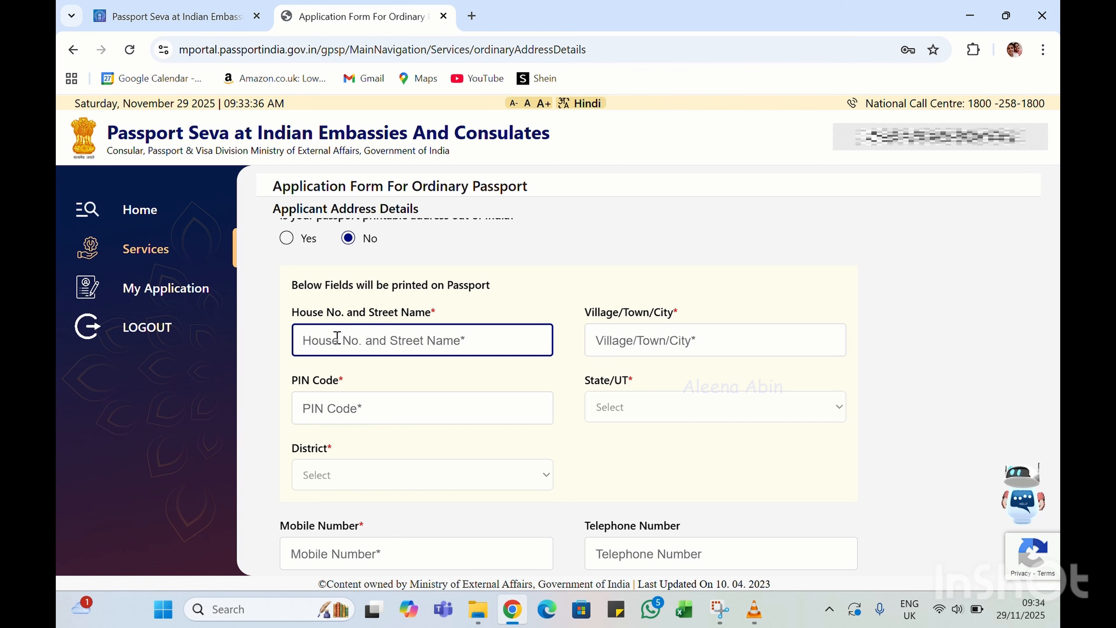
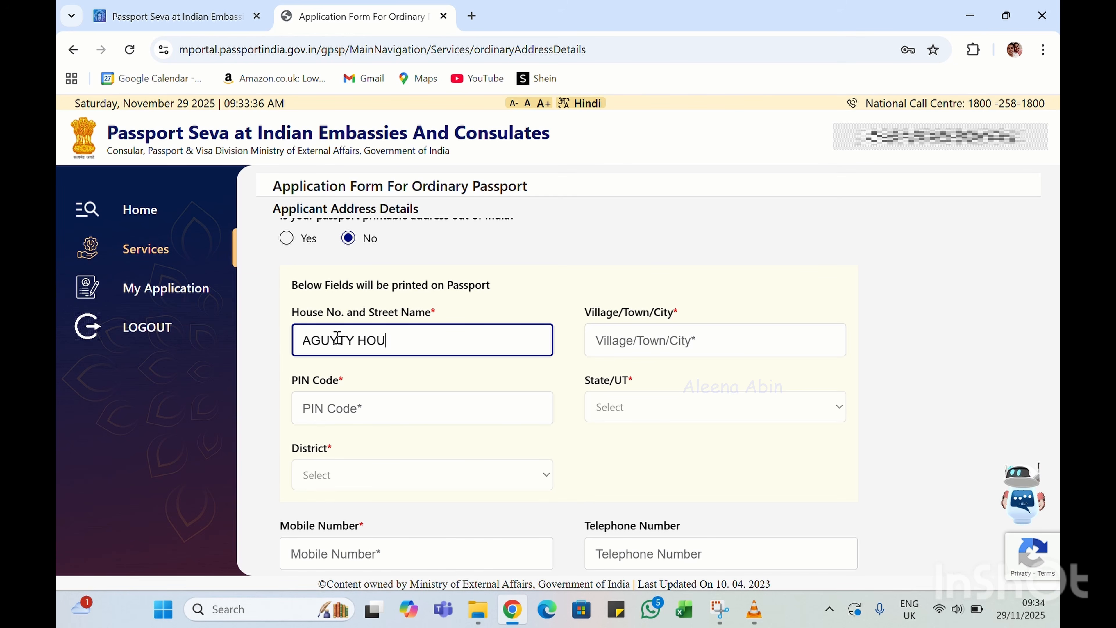
{"action": "left_click", "coordinate": [611, 341]}
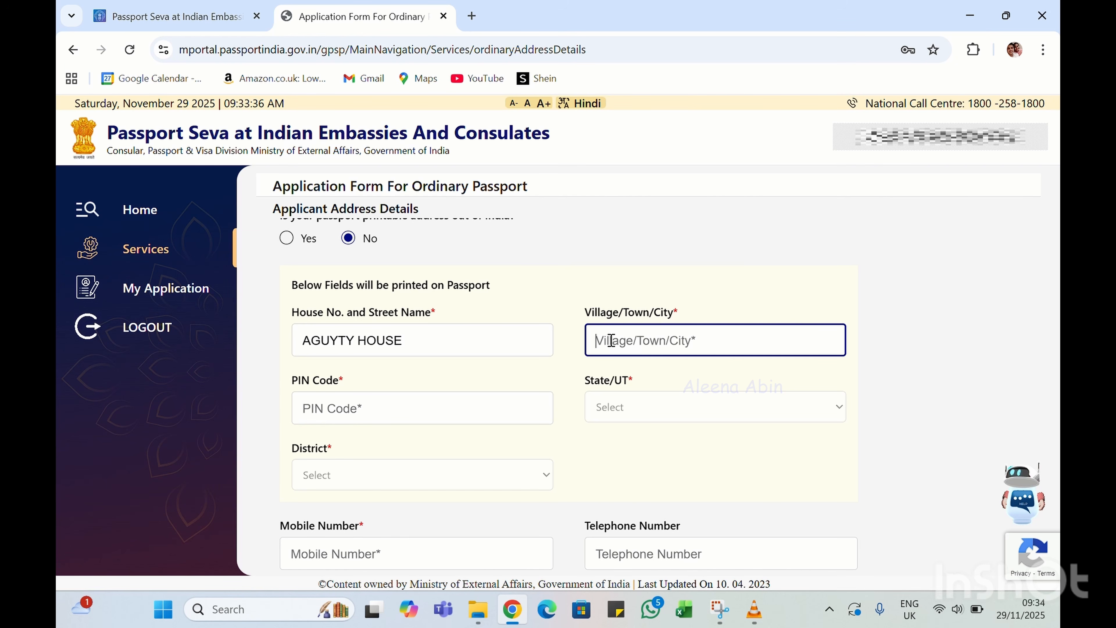
{"action": "type", "text": "THIRU"}
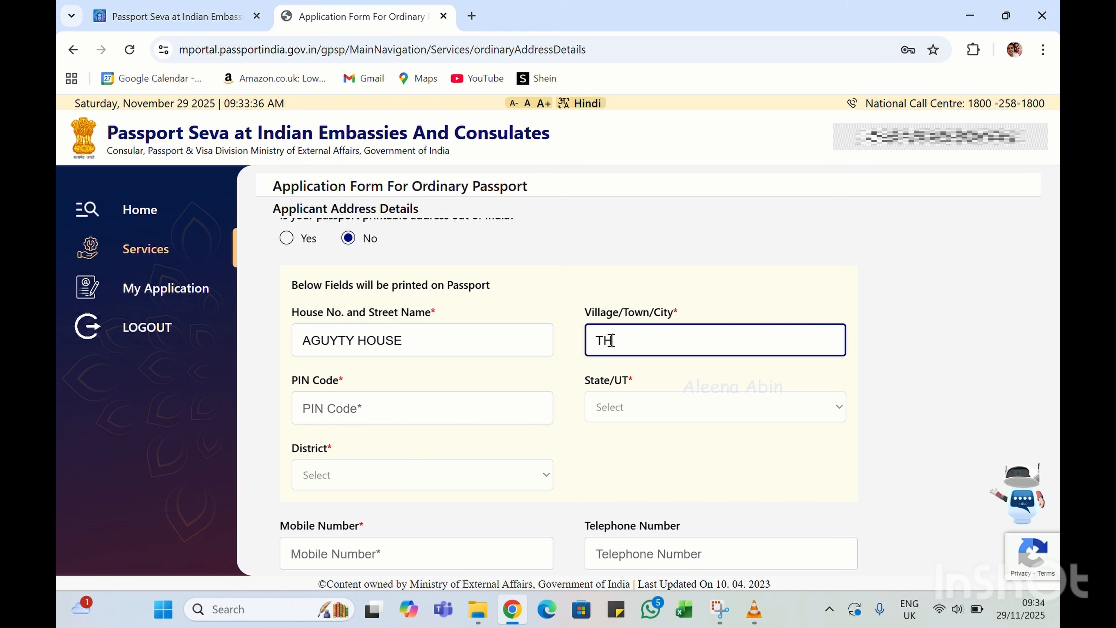
{"action": "left_click", "coordinate": [344, 400]}
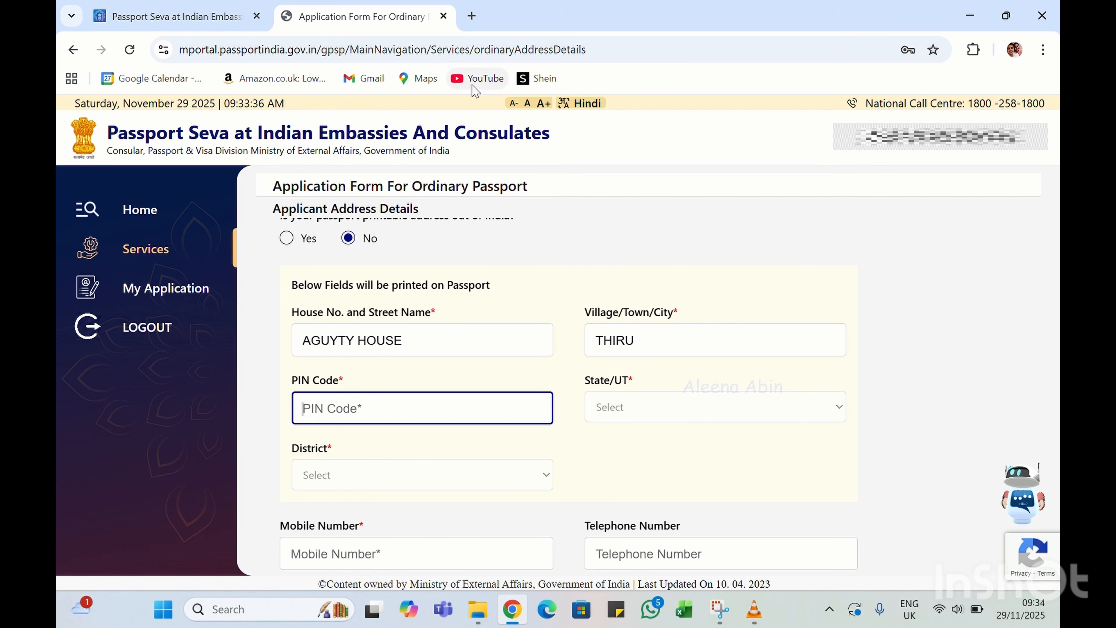
{"action": "left_click", "coordinate": [473, 29]}
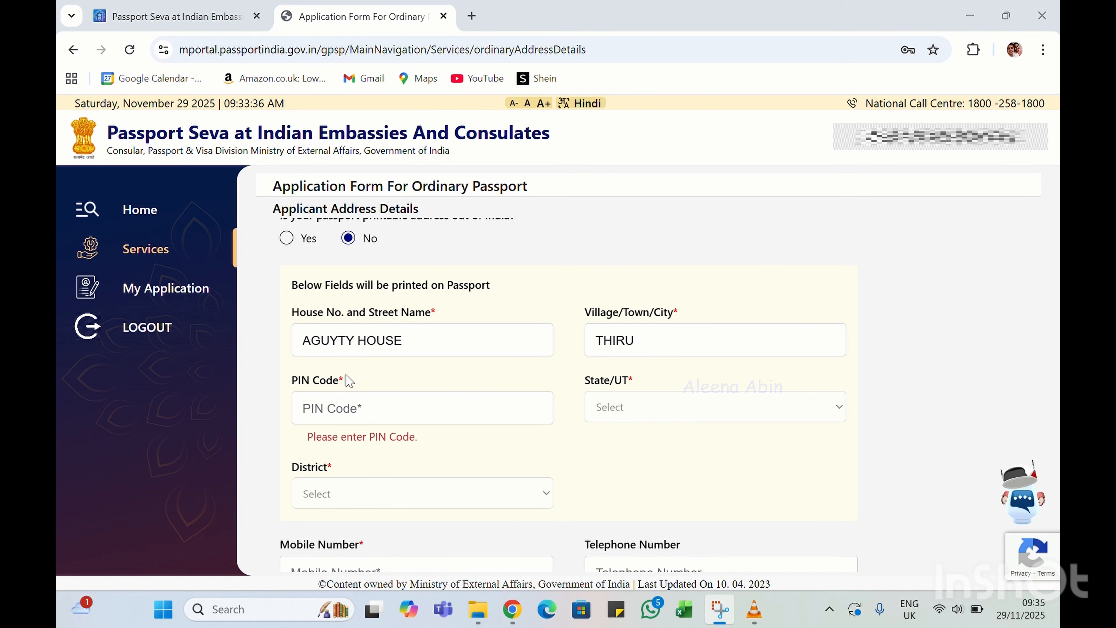
{"action": "left_click", "coordinate": [317, 411]}
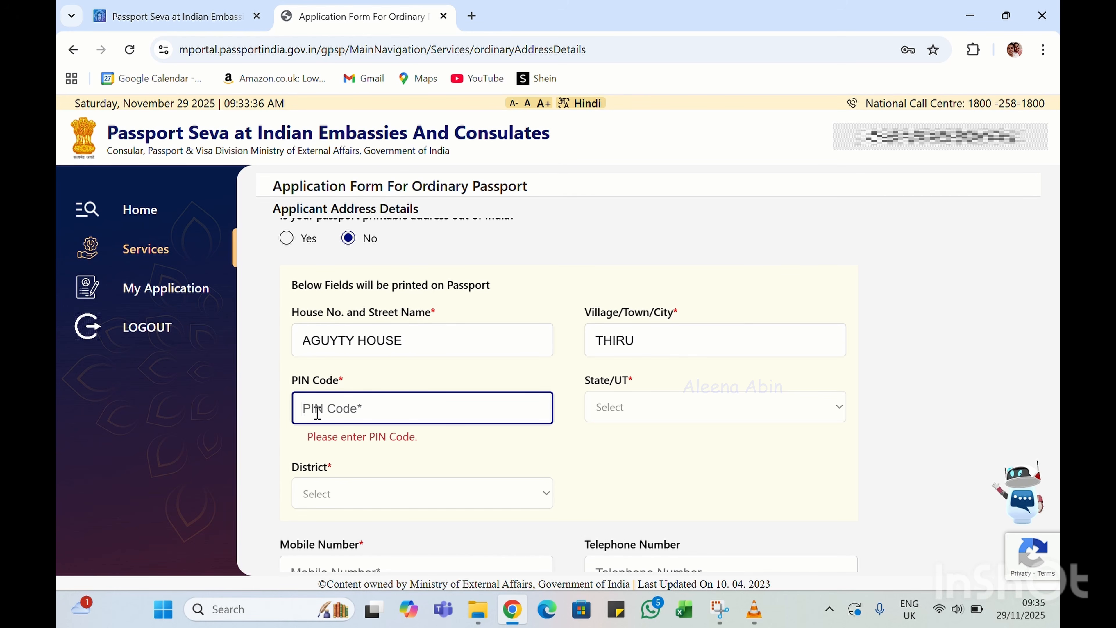
{"action": "type", "text": "6950"}
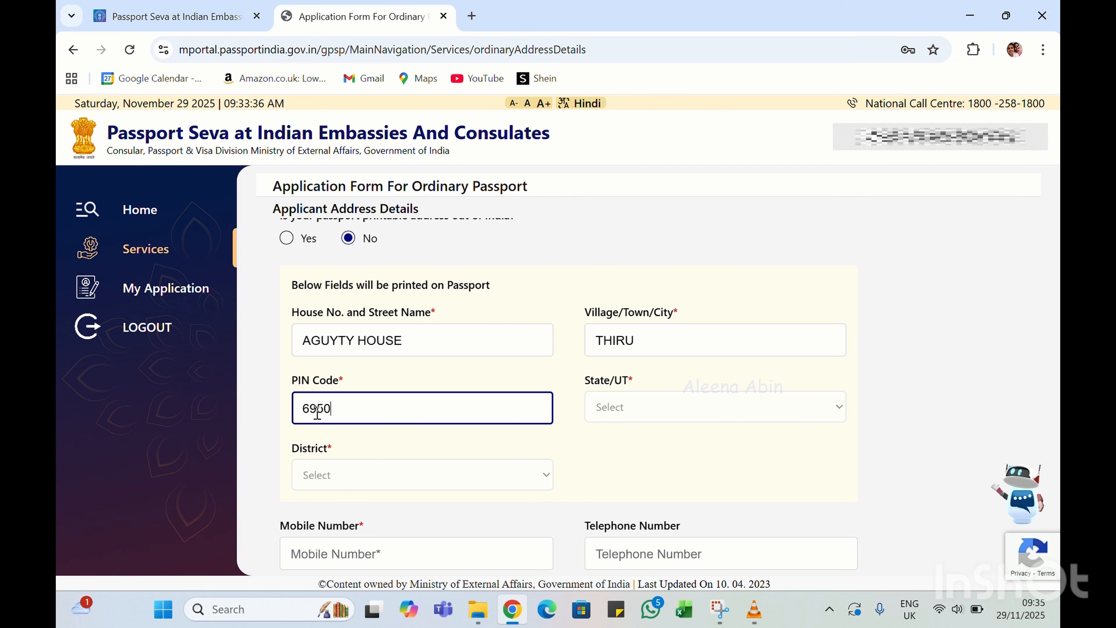
{"action": "type", "text": "01"}
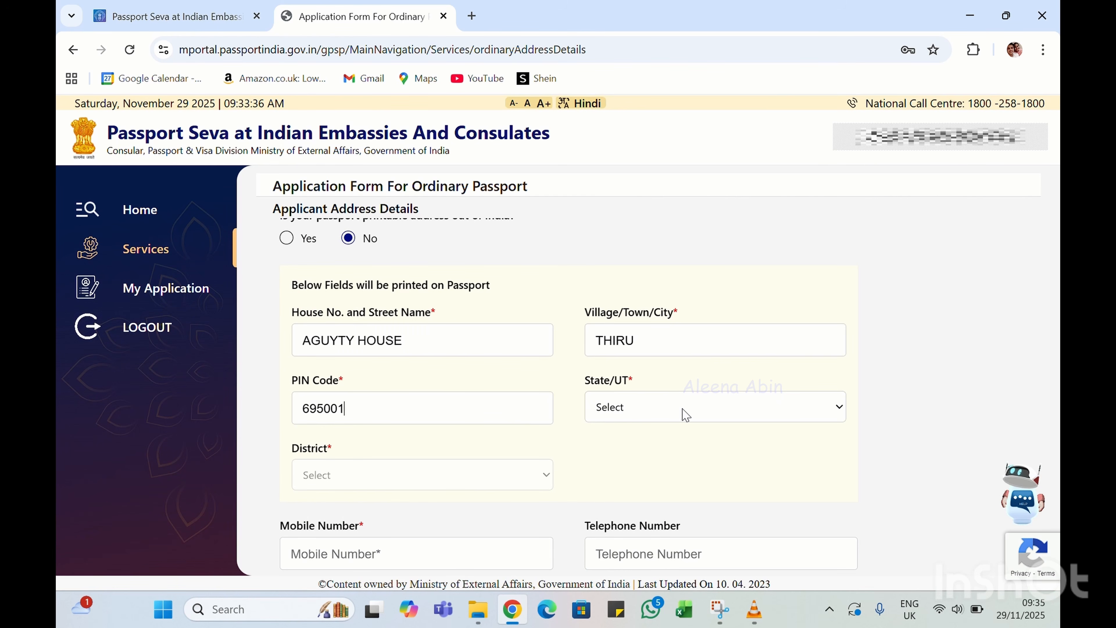
Choose Kerala as the State/UT and Trivandrum City as the district
{"action": "left_click", "coordinate": [685, 414]}
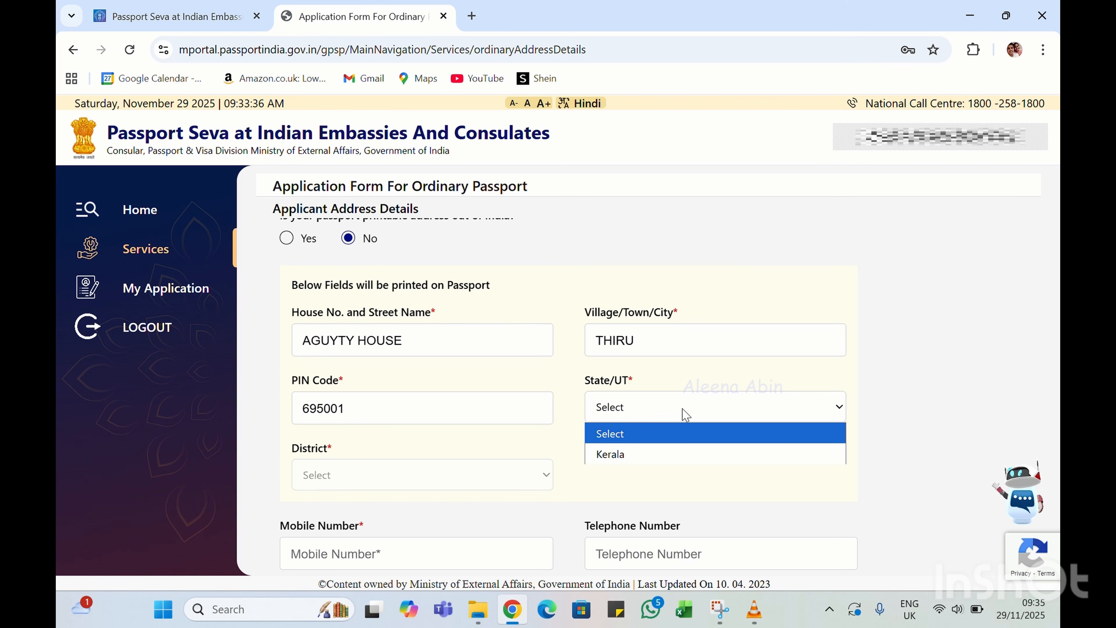
{"action": "left_click", "coordinate": [635, 454]}
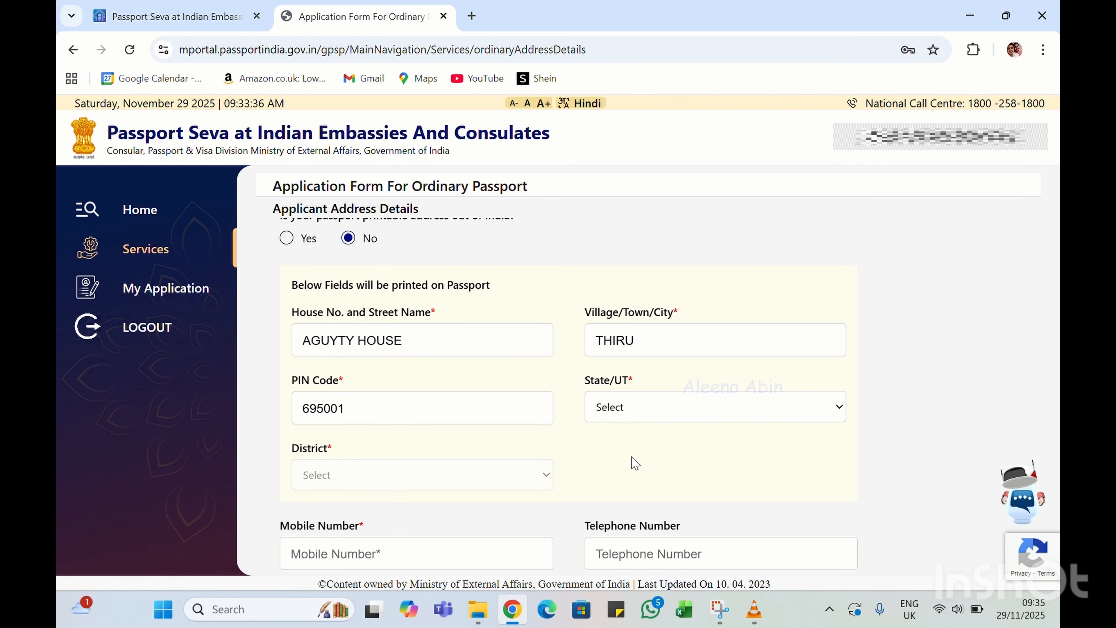
{"action": "left_click", "coordinate": [453, 477]}
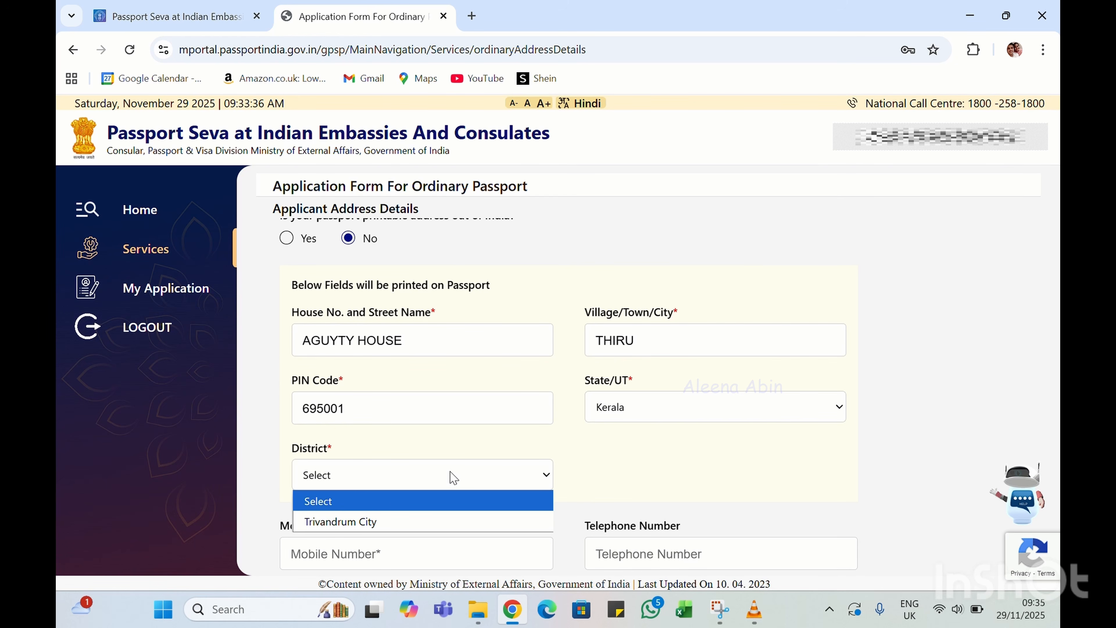
{"action": "left_click", "coordinate": [369, 524]}
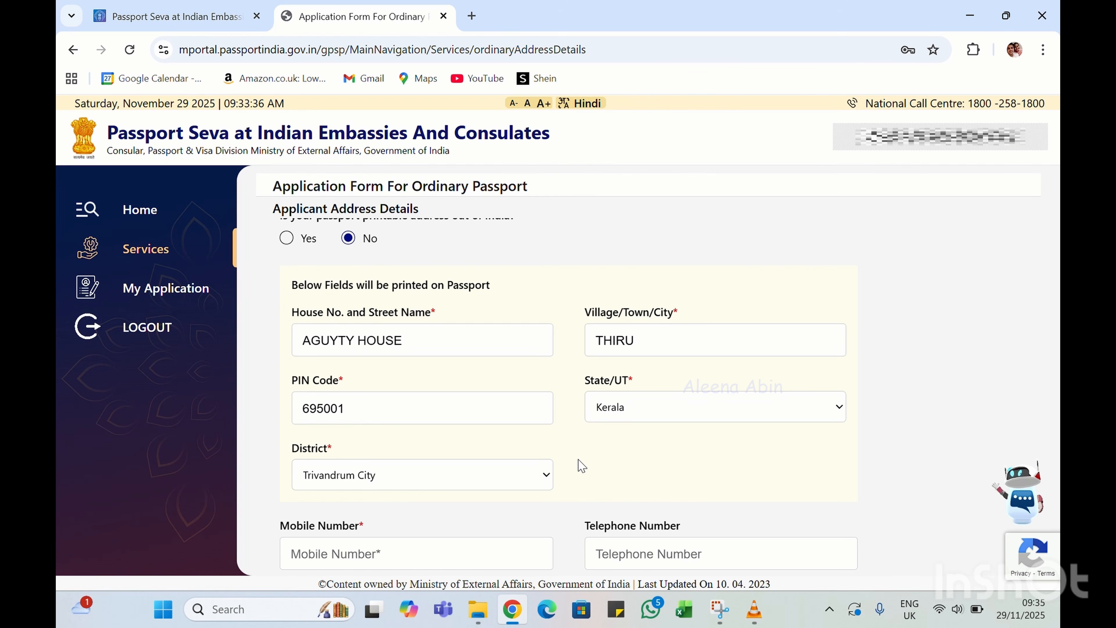
{"action": "scroll", "coordinate": [581, 465], "scroll_direction": "down", "scroll_amount": 3}
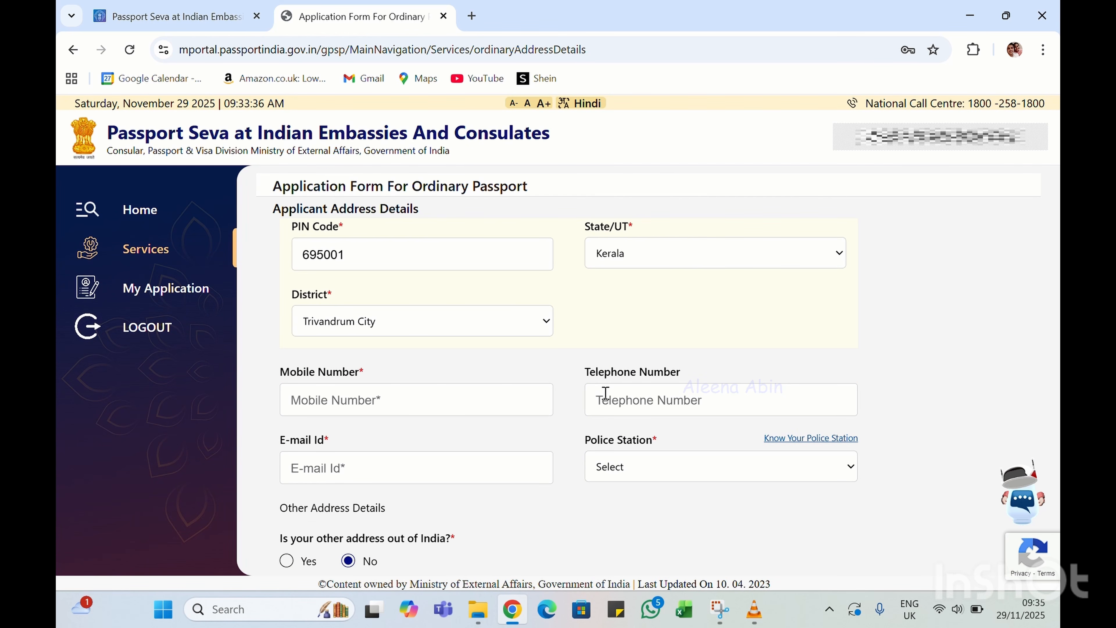
Enter the applicant's mobile number and e-mail address
{"action": "scroll", "coordinate": [604, 394], "scroll_direction": "down", "scroll_amount": 2}
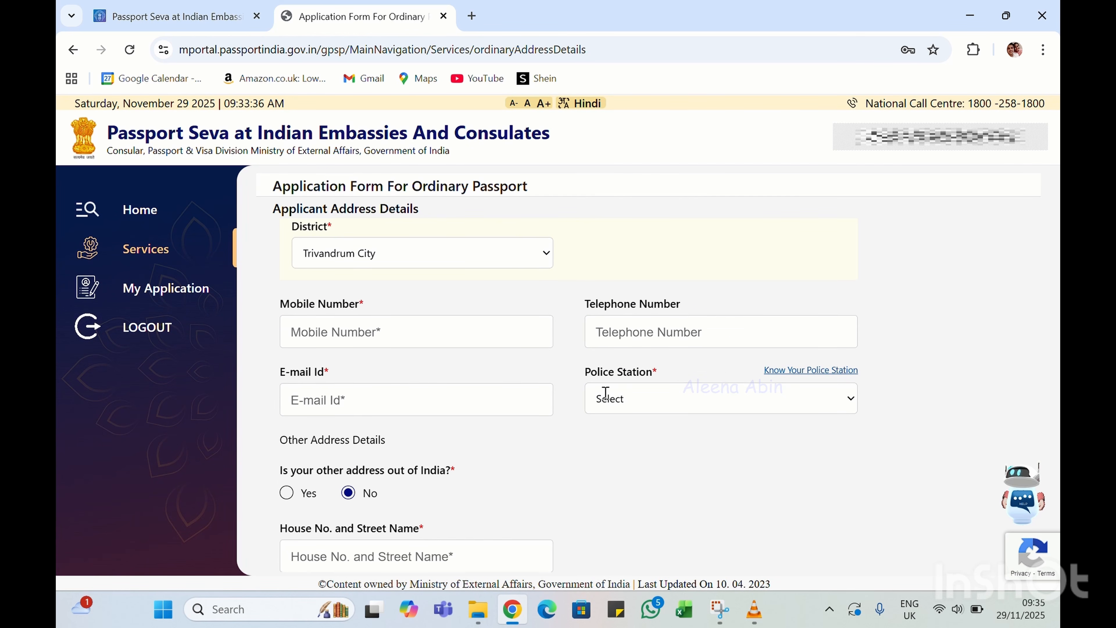
{"action": "left_click", "coordinate": [377, 315]}
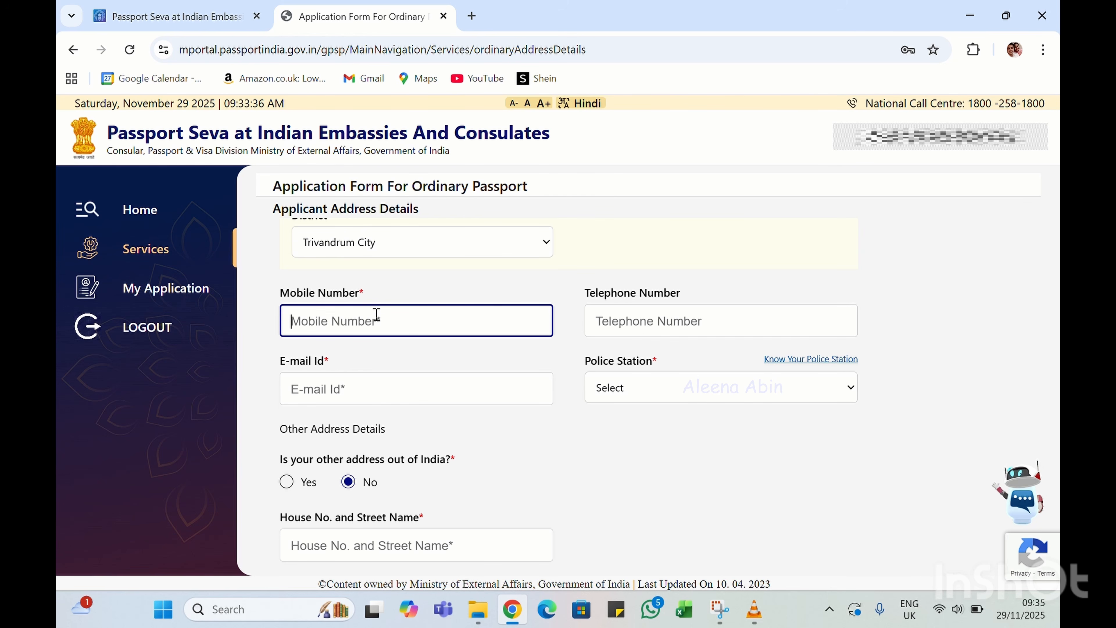
{"action": "left_click", "coordinate": [468, 23]}
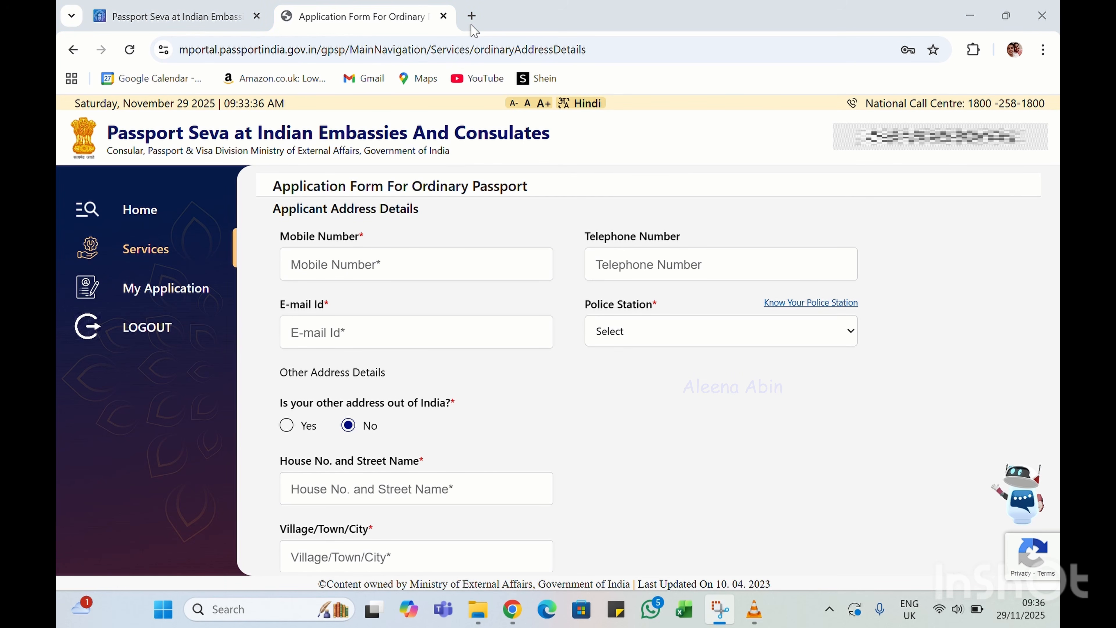
{"action": "left_click", "coordinate": [289, 268]}
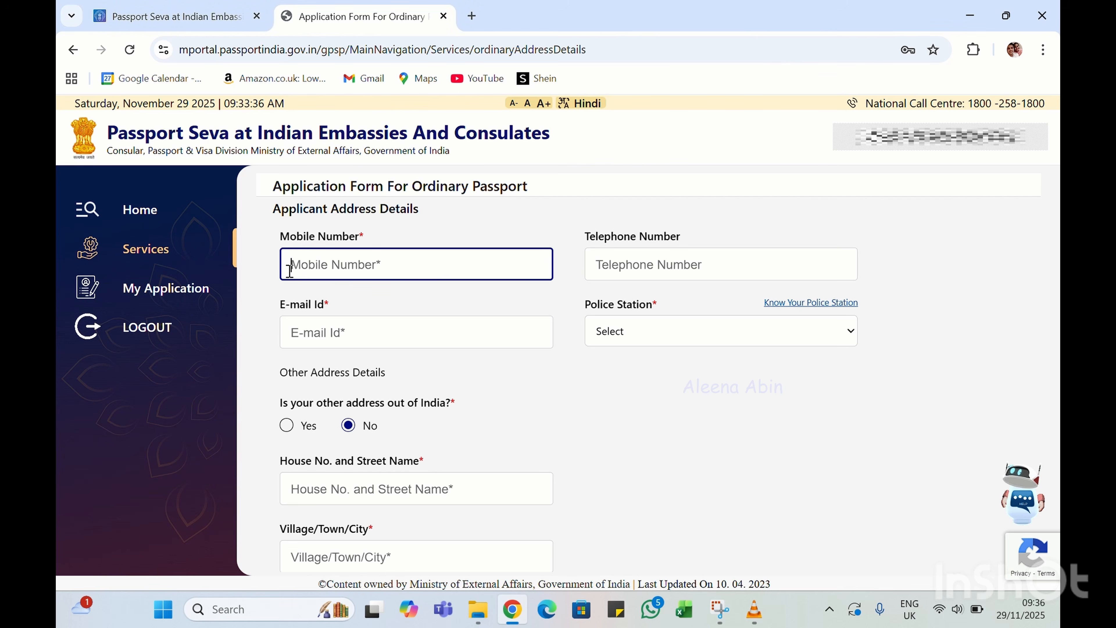
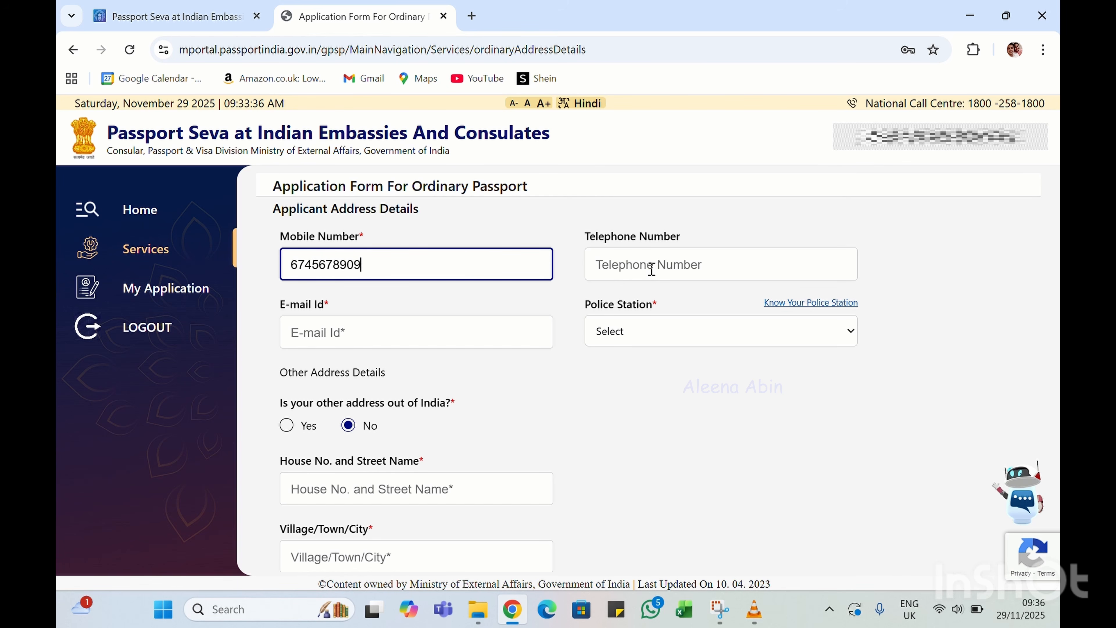
{"action": "left_click", "coordinate": [337, 330]}
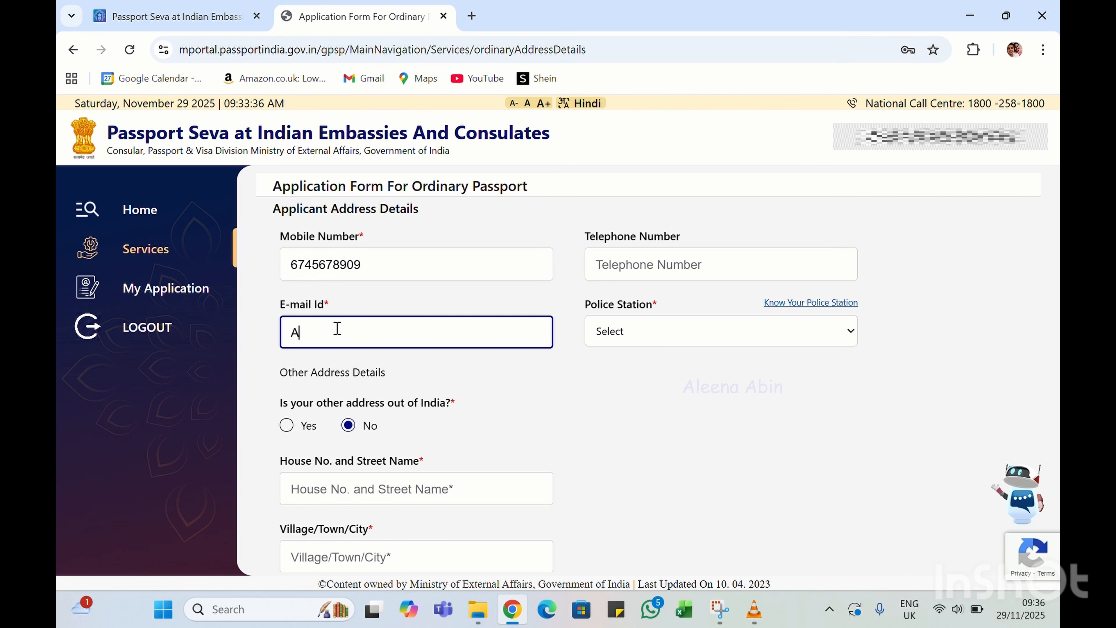
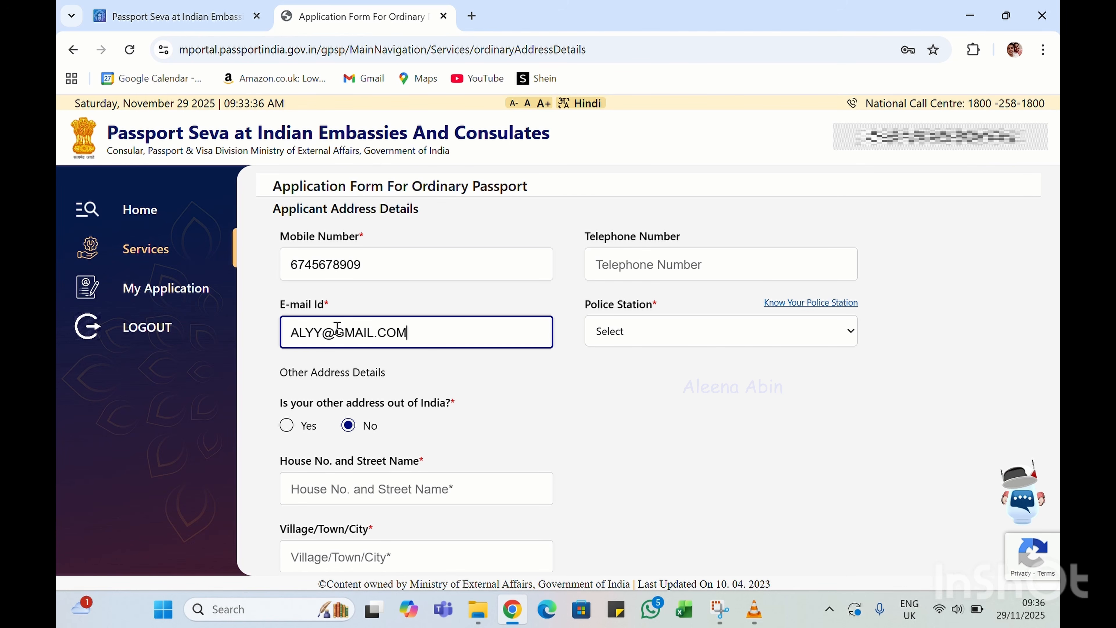
Set the Police Station to NEMOM
{"action": "left_click", "coordinate": [632, 343]}
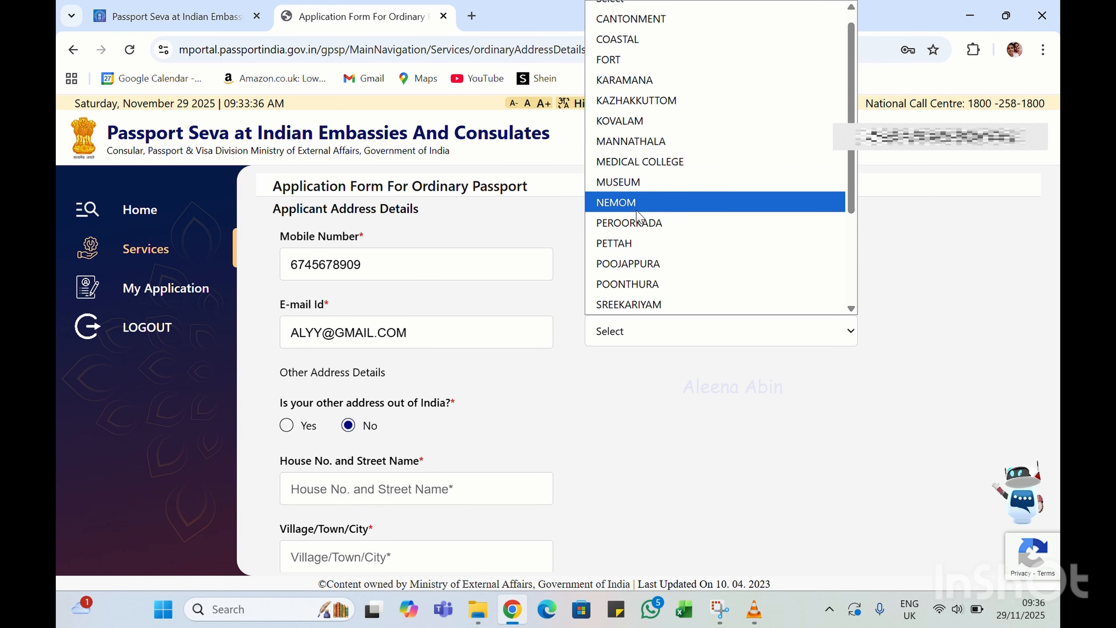
{"action": "left_click", "coordinate": [638, 203]}
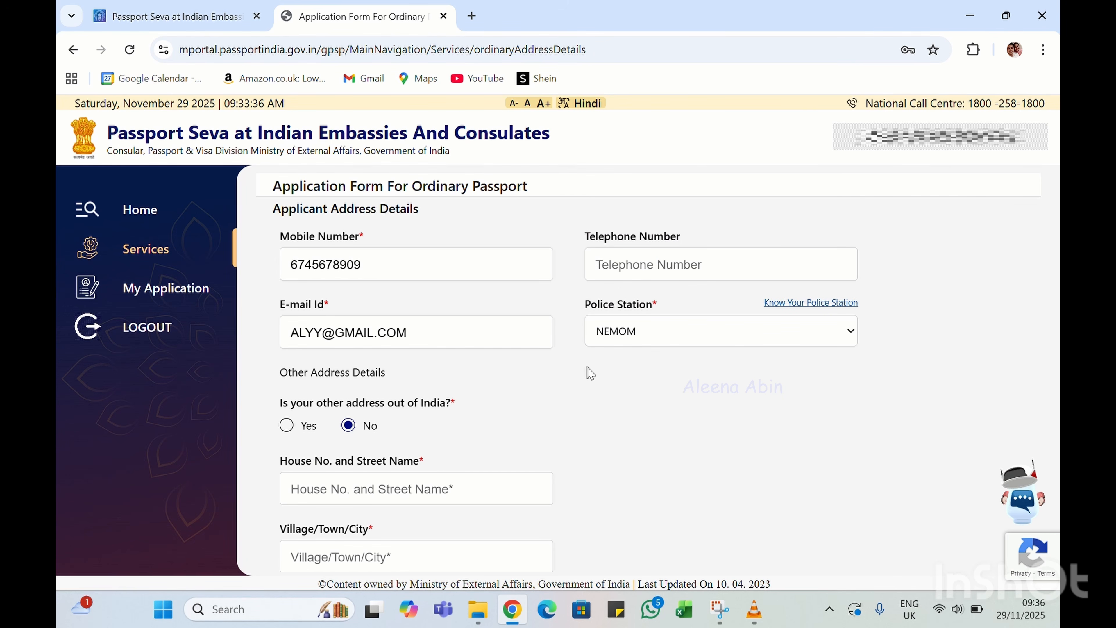
{"action": "scroll", "coordinate": [641, 412], "scroll_direction": "down", "scroll_amount": 2}
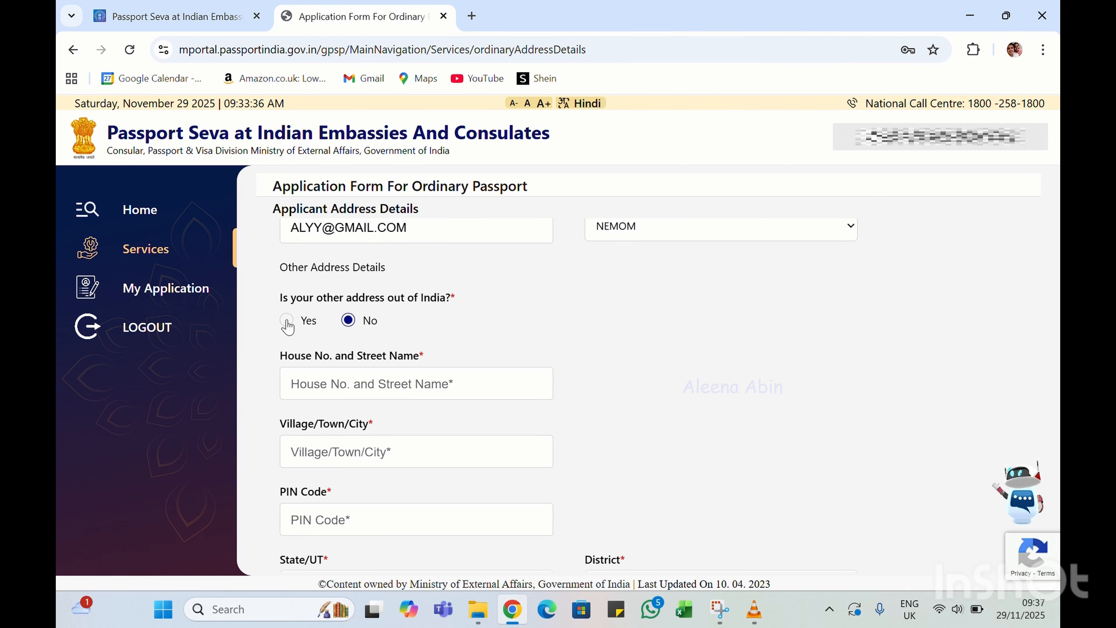
Mark the other address as outside India, in United Kingdom
{"action": "left_click", "coordinate": [287, 321]}
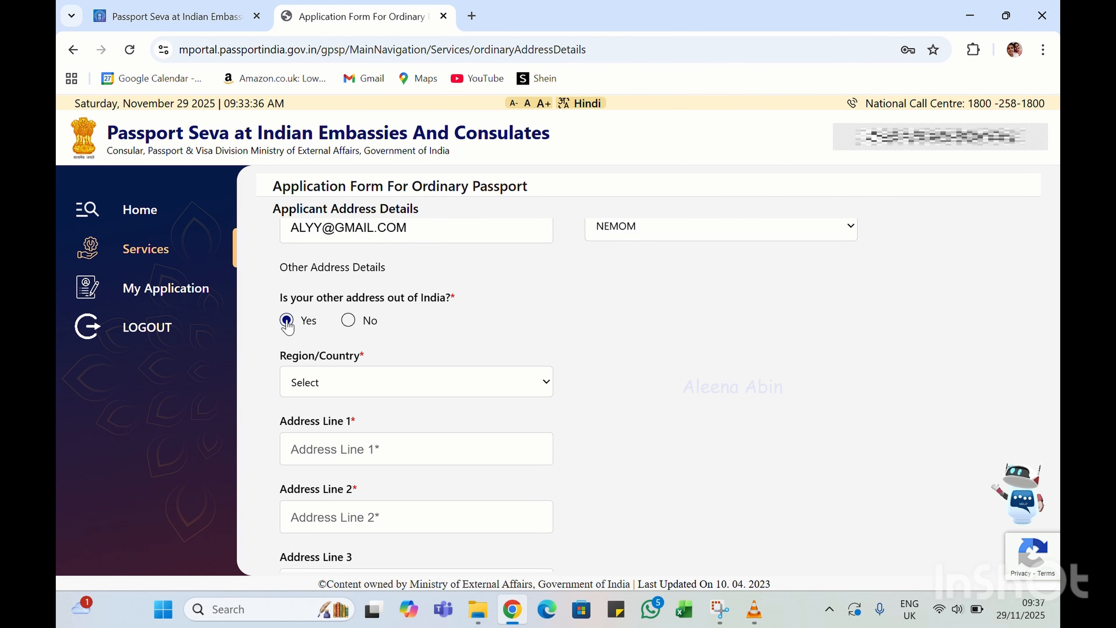
{"action": "left_click", "coordinate": [466, 29]}
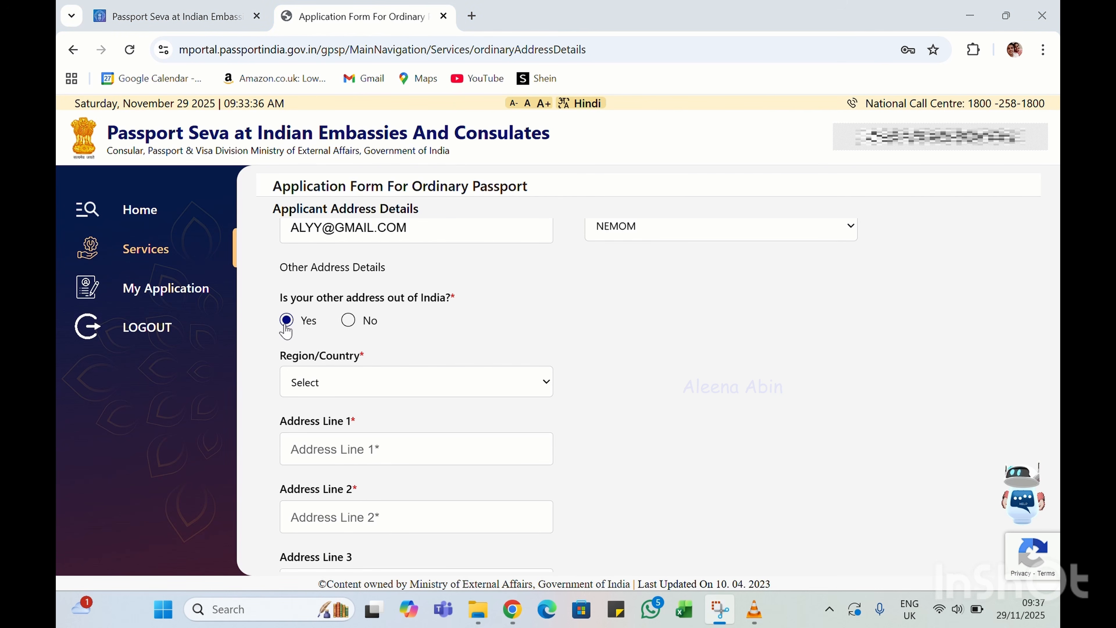
{"action": "left_click", "coordinate": [372, 378]}
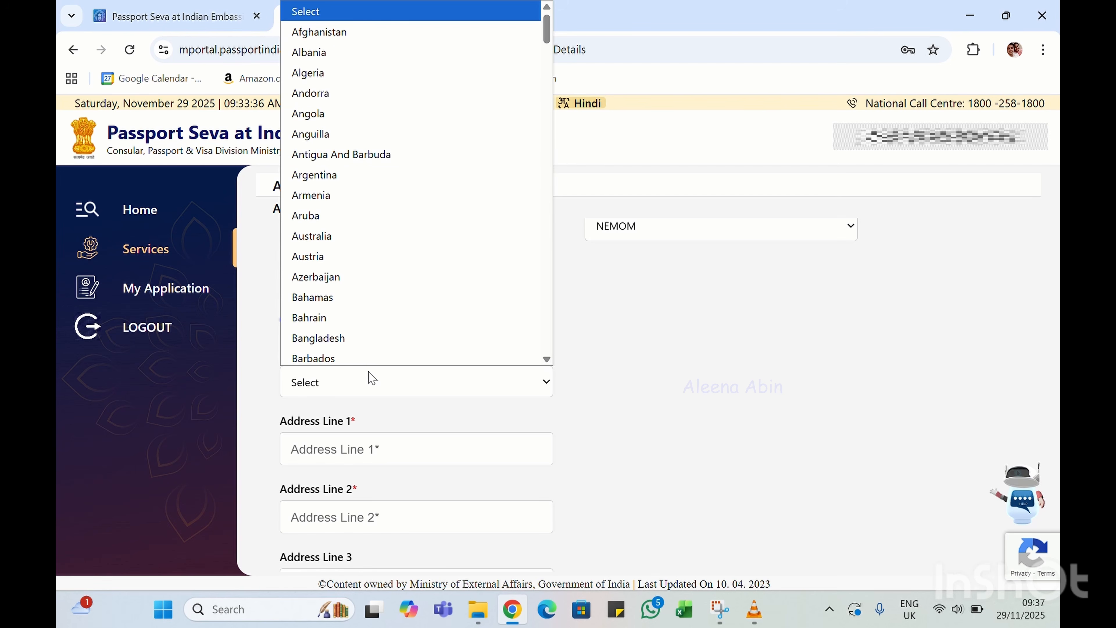
{"action": "scroll", "coordinate": [347, 140], "scroll_direction": "down", "scroll_amount": 20}
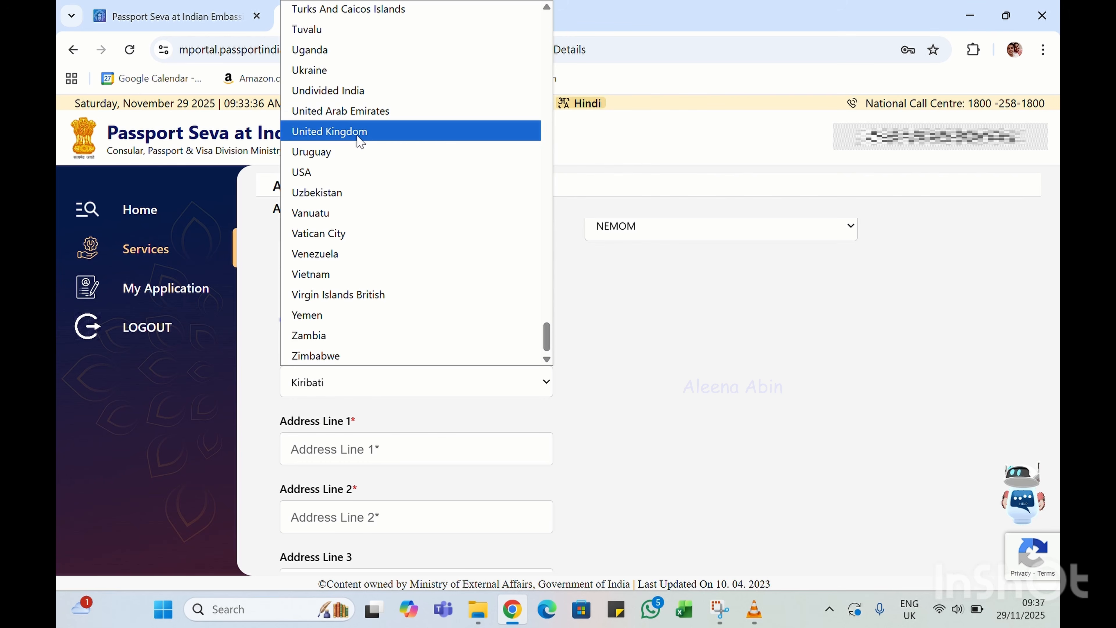
{"action": "left_click", "coordinate": [357, 134]}
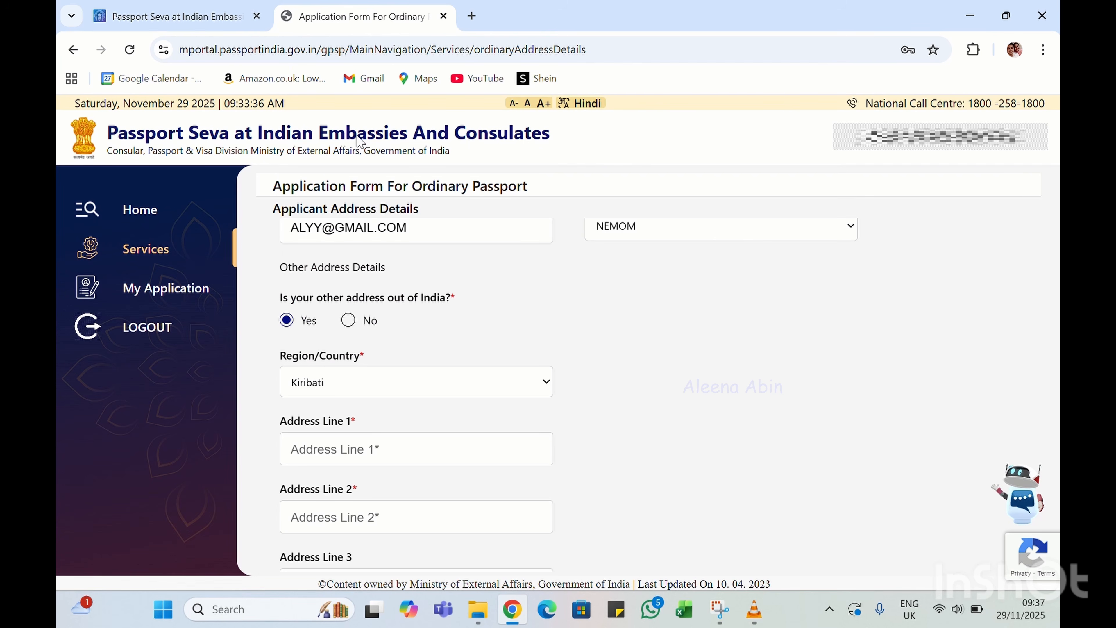
Fill in Address Line 1, Address Line 2 and the mobile number for the UK address
{"action": "left_click", "coordinate": [345, 454]}
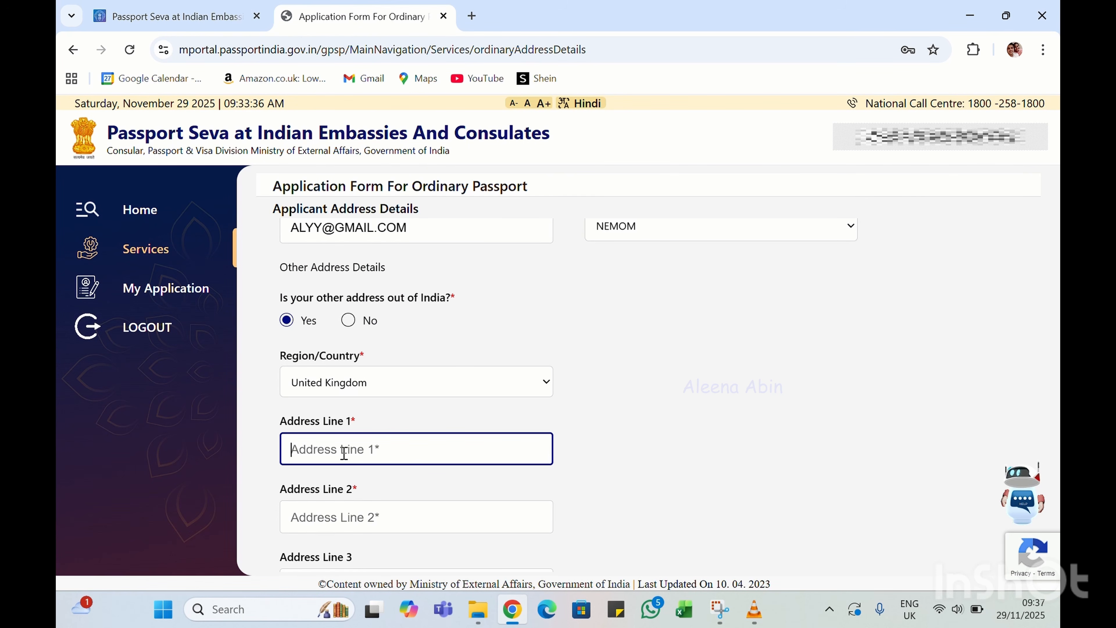
{"action": "type", "text": "78HG"}
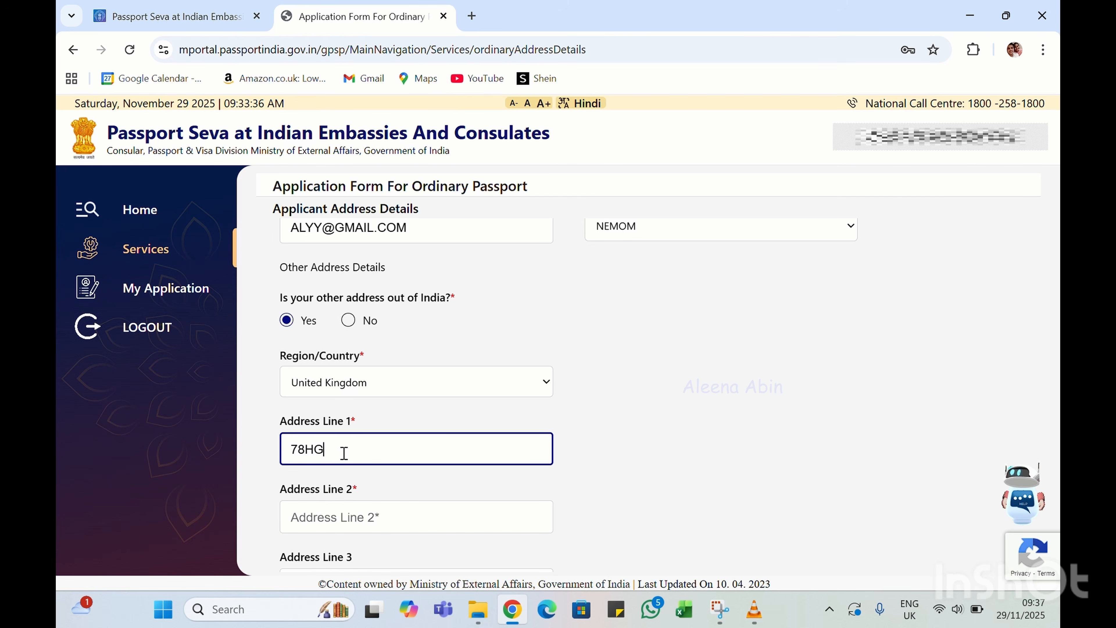
{"action": "scroll", "coordinate": [344, 453], "scroll_direction": "down", "scroll_amount": 2}
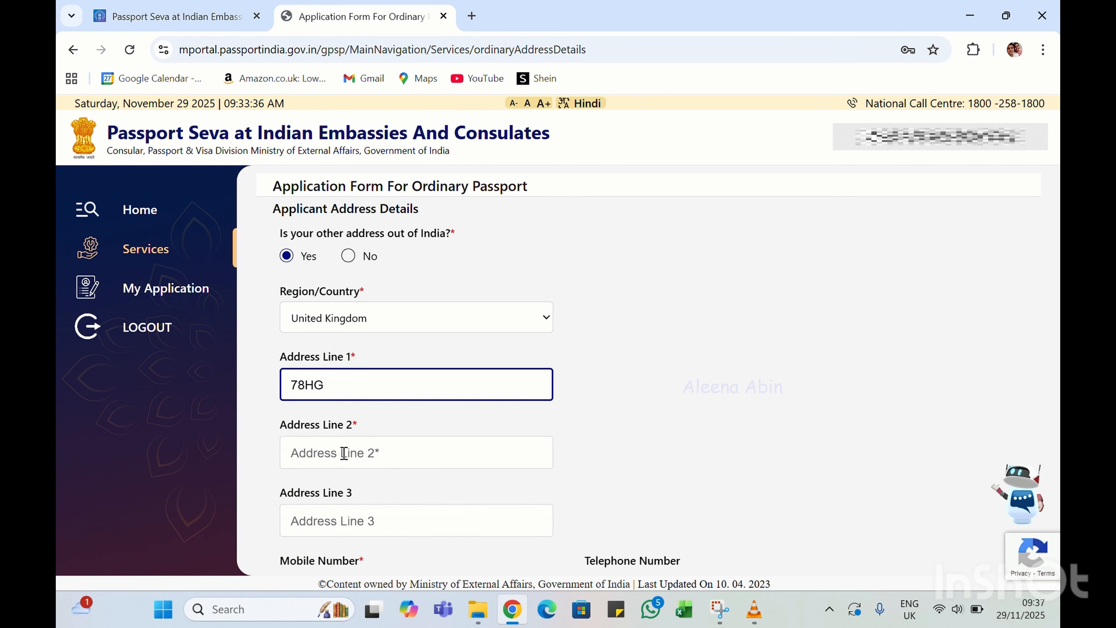
{"action": "left_click", "coordinate": [341, 433]}
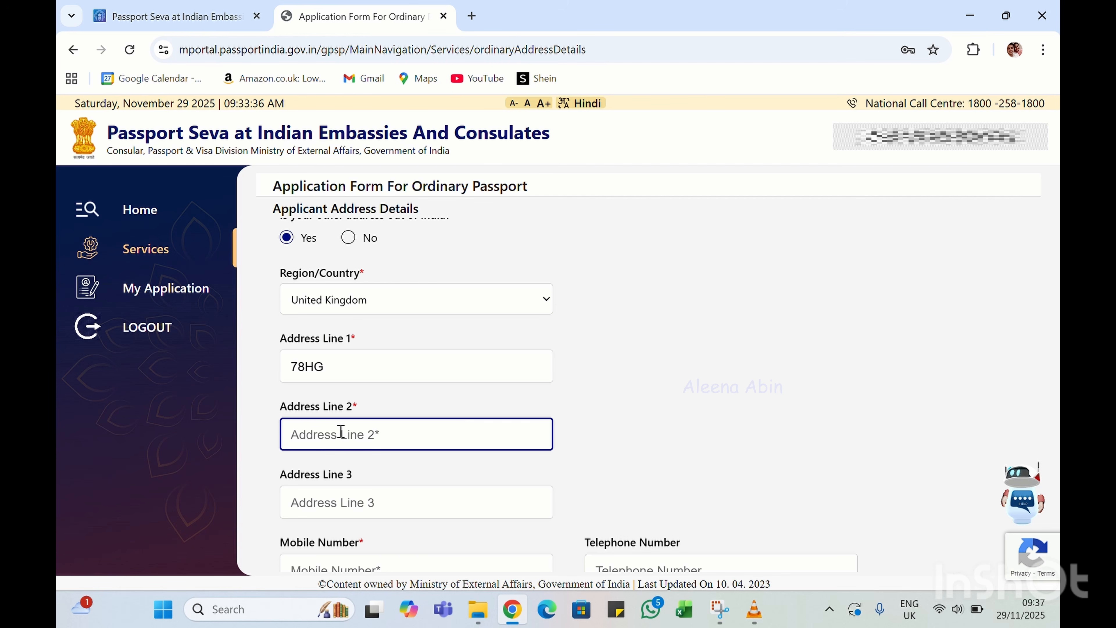
{"action": "type", "text": "YHJI L"}
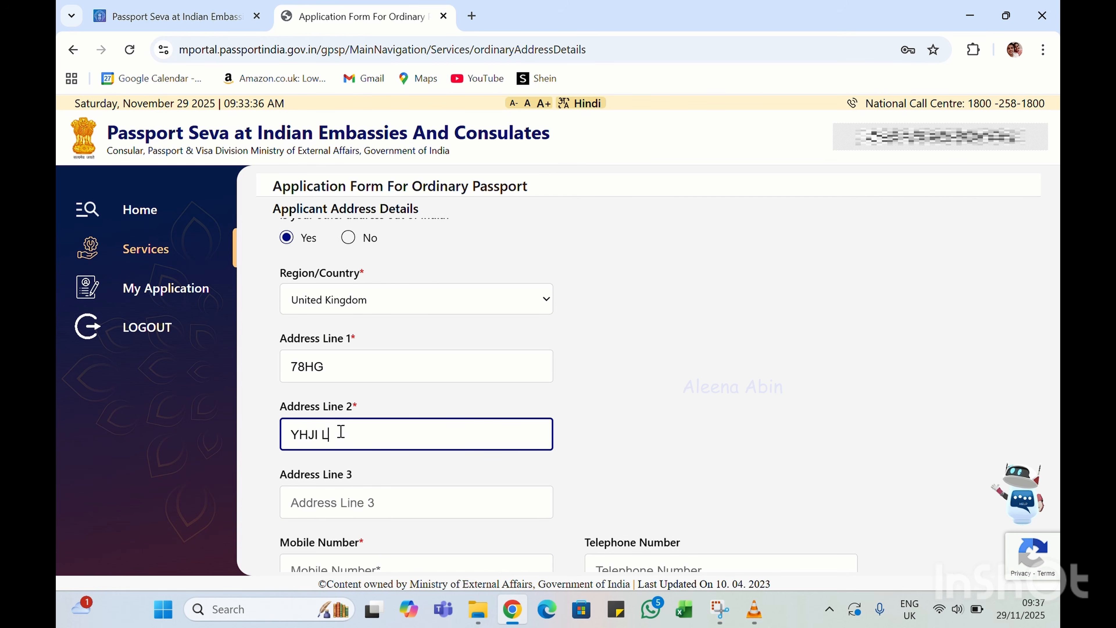
{"action": "type", "text": "N"}
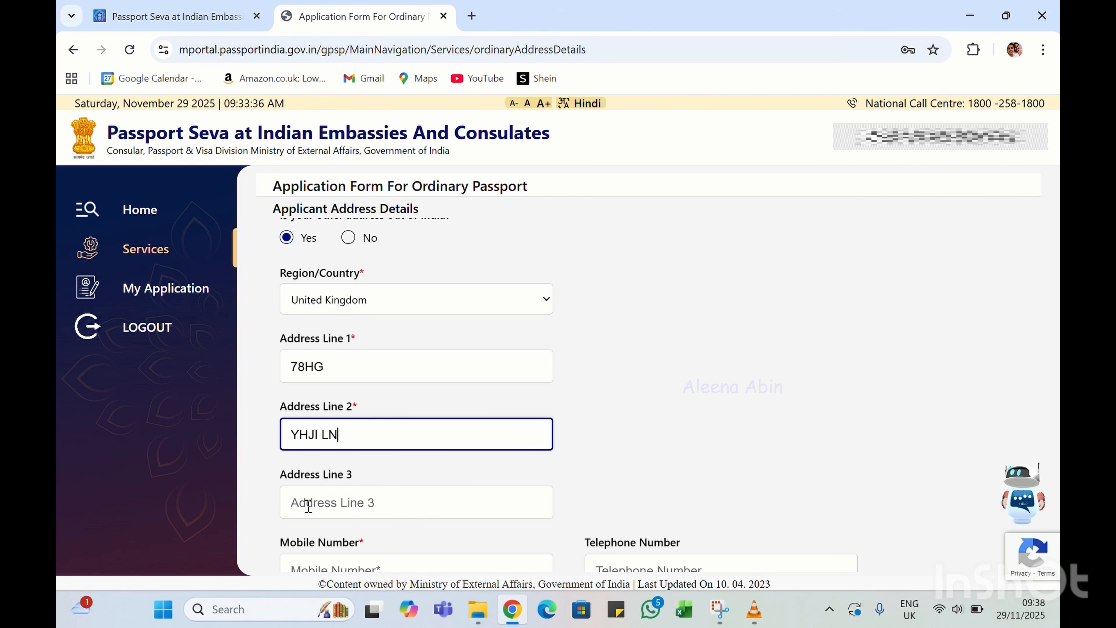
{"action": "scroll", "coordinate": [309, 505], "scroll_direction": "down", "scroll_amount": 2}
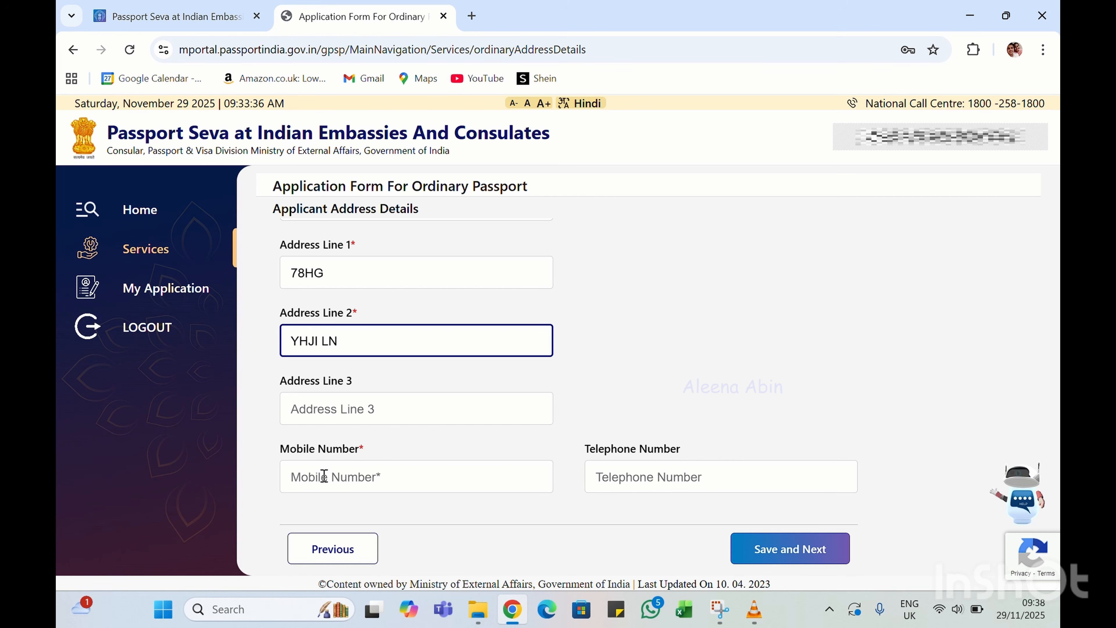
{"action": "left_click", "coordinate": [324, 476]}
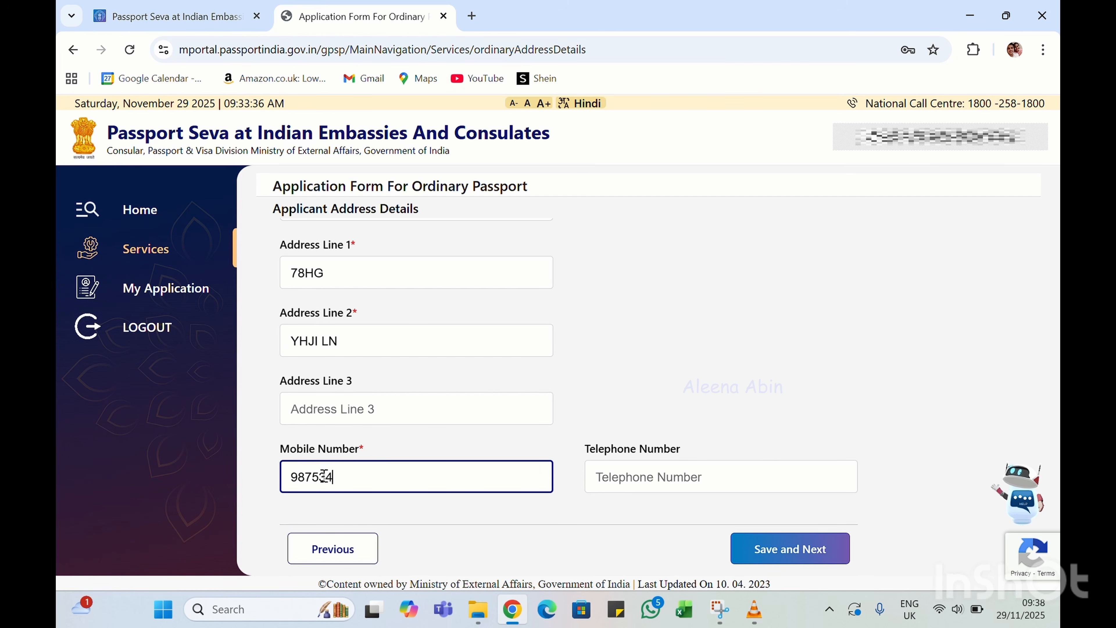
Save the address details and confirm 'No changes in address - I have valid address proof'
{"action": "left_click", "coordinate": [773, 557]}
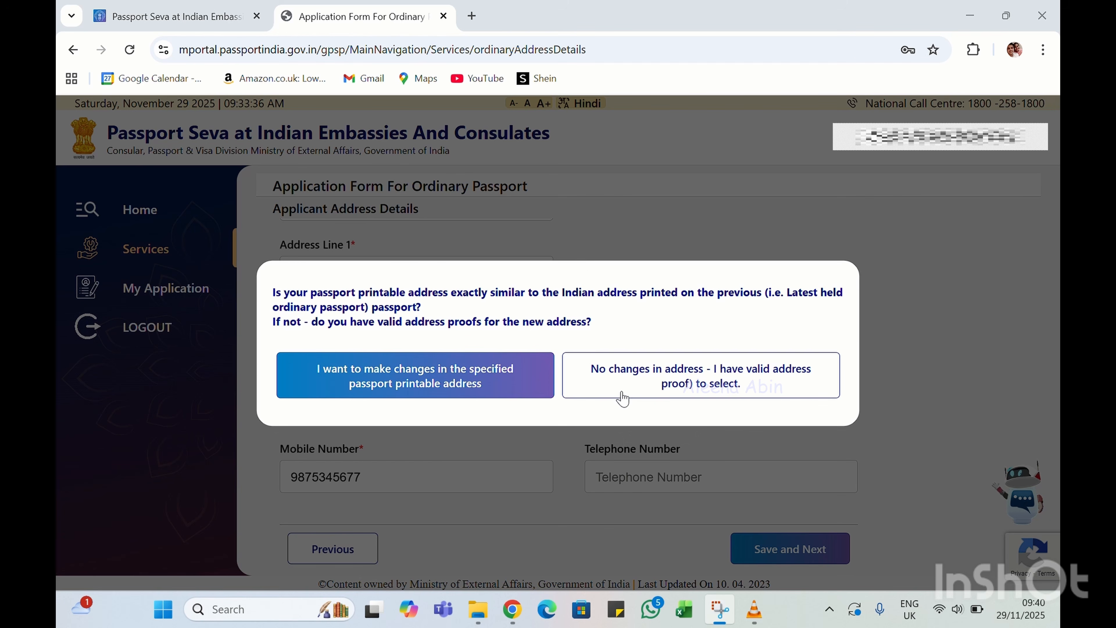
{"action": "left_click", "coordinate": [669, 378]}
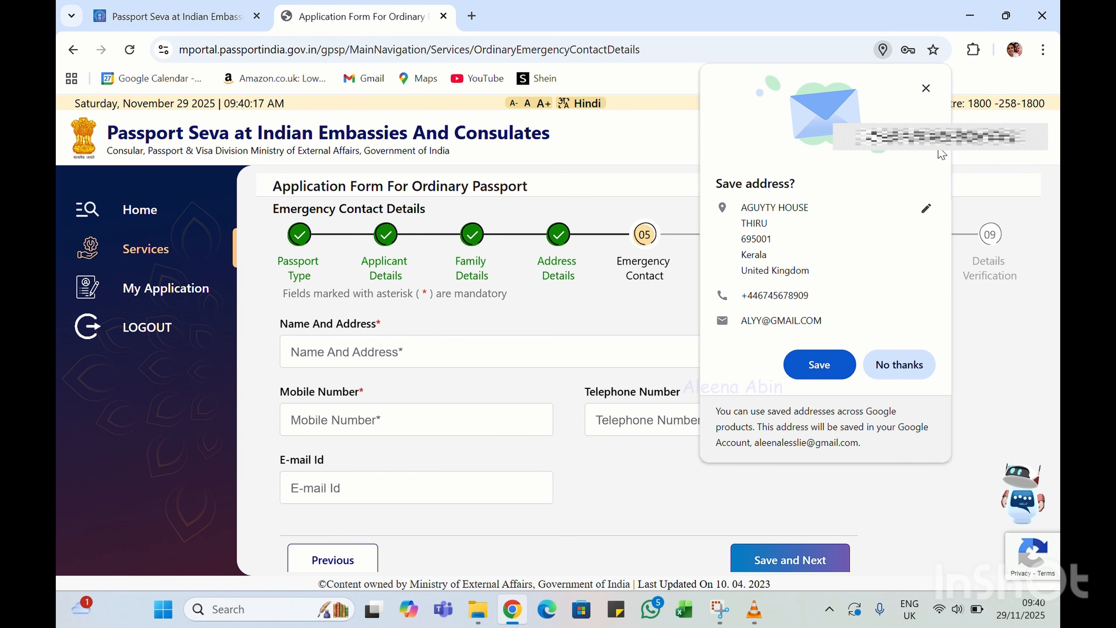
Enter the emergency contact's name, address and mobile number, then save and continue
{"action": "left_click", "coordinate": [926, 89]}
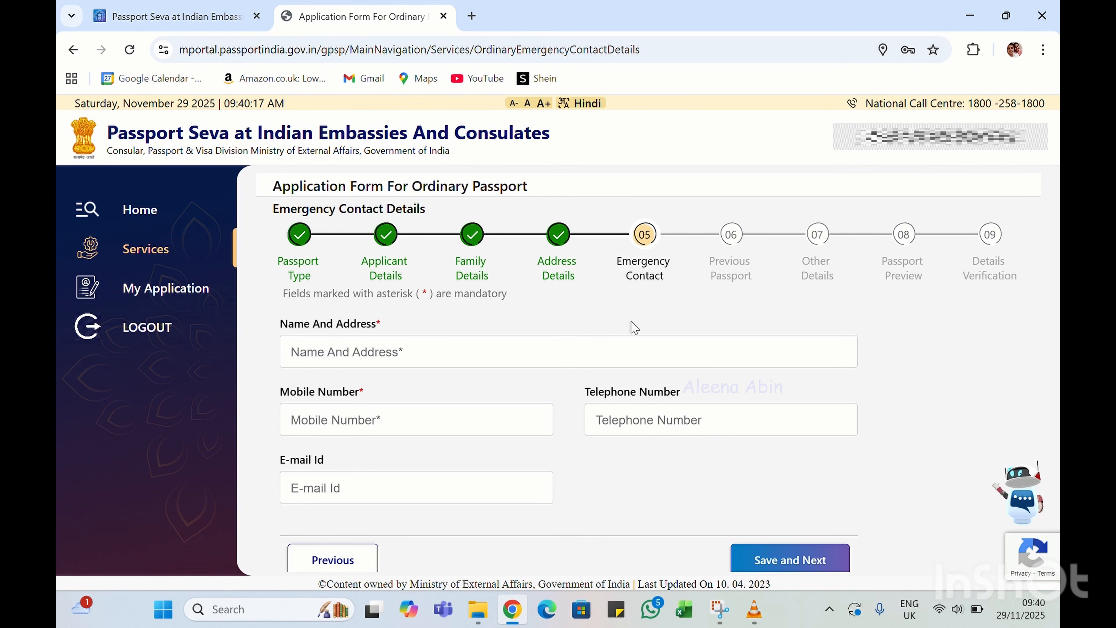
{"action": "scroll", "coordinate": [619, 333], "scroll_direction": "down", "scroll_amount": 1}
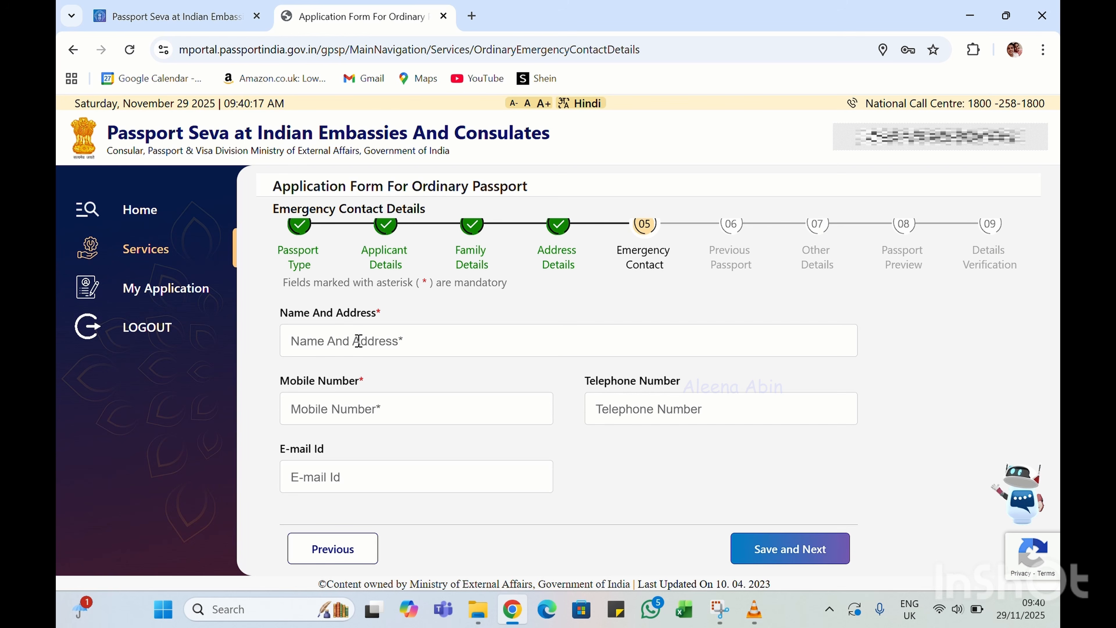
{"action": "left_click", "coordinate": [473, 36]}
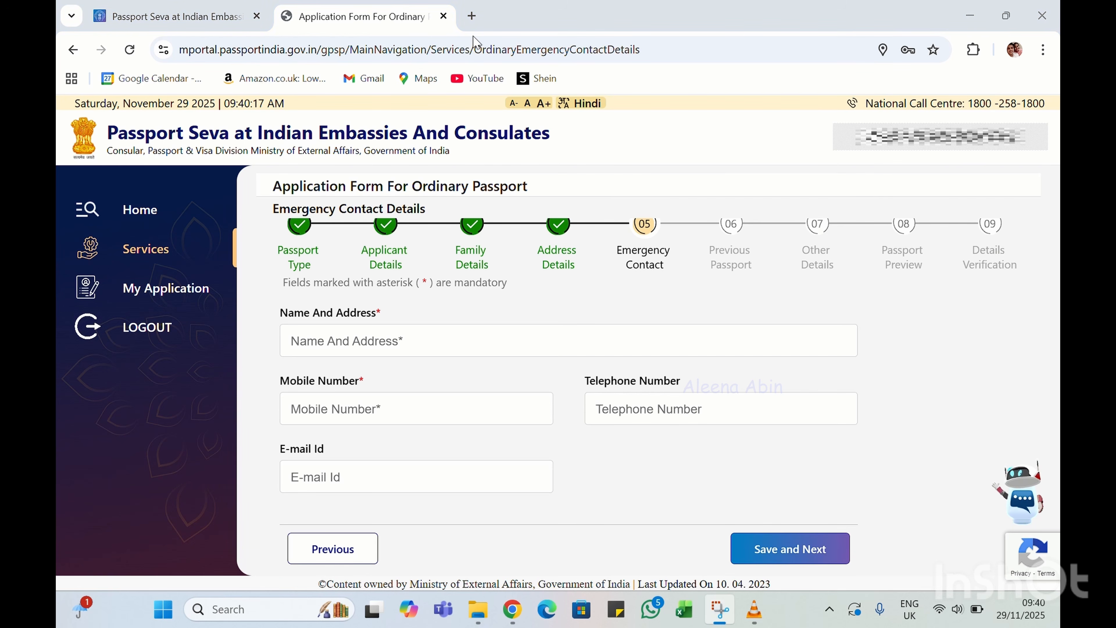
{"action": "left_click", "coordinate": [335, 340]}
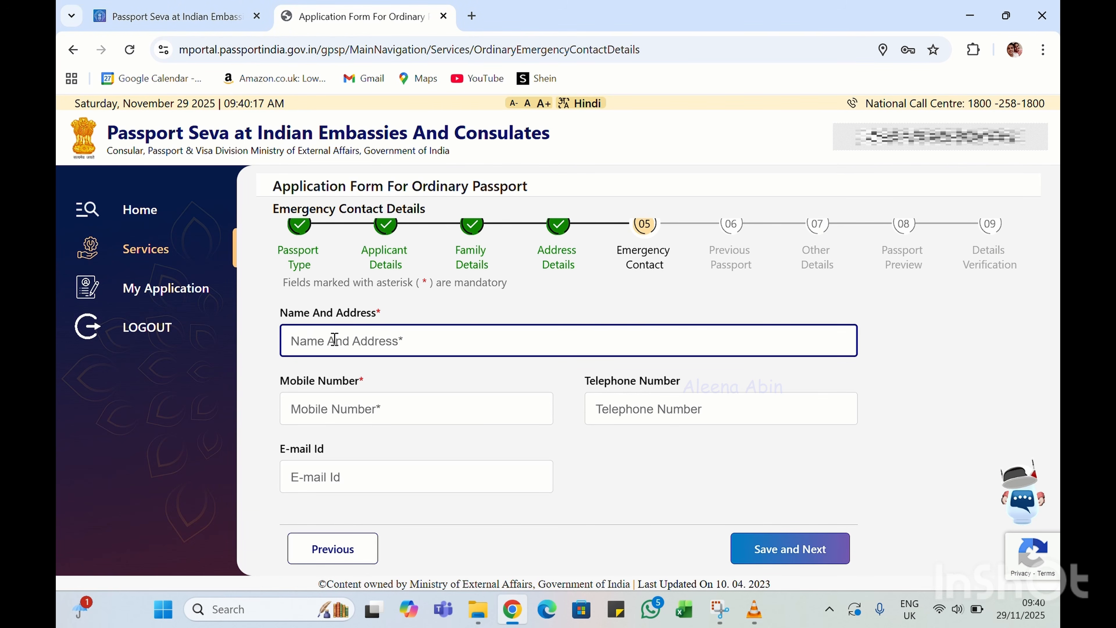
{"action": "type", "text": "ASDFG"}
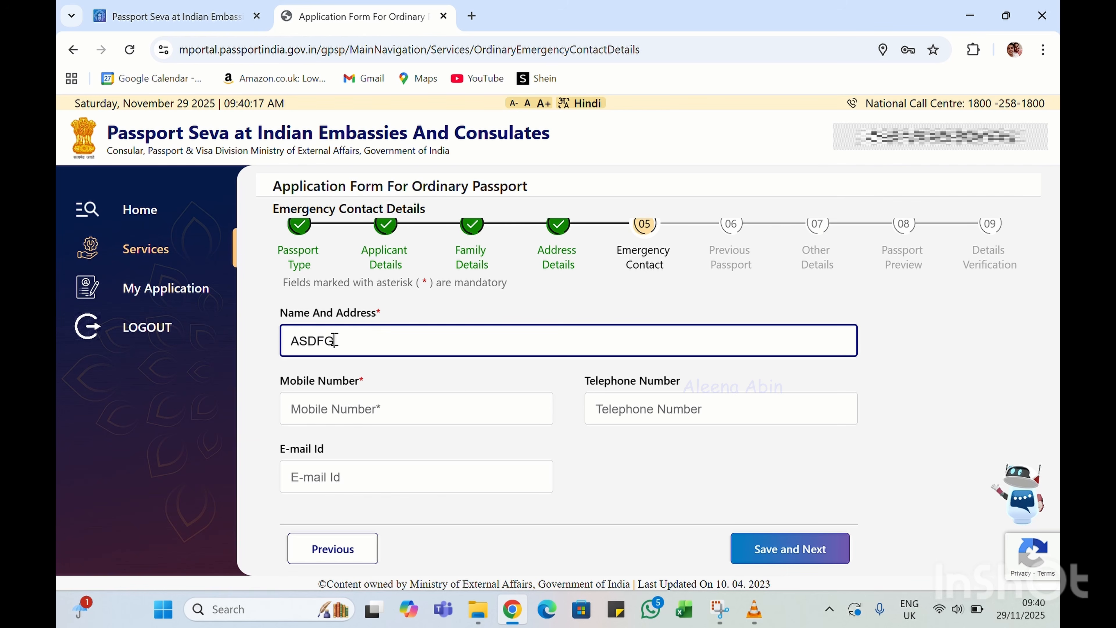
{"action": "type", "text": " GHJJ"}
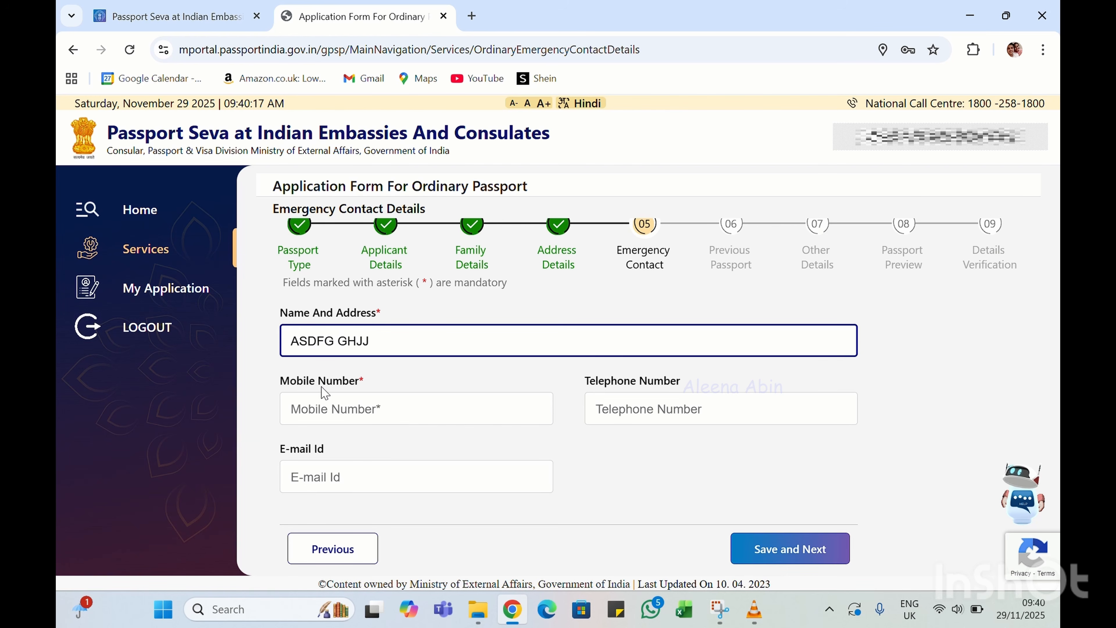
{"action": "left_click", "coordinate": [334, 410]}
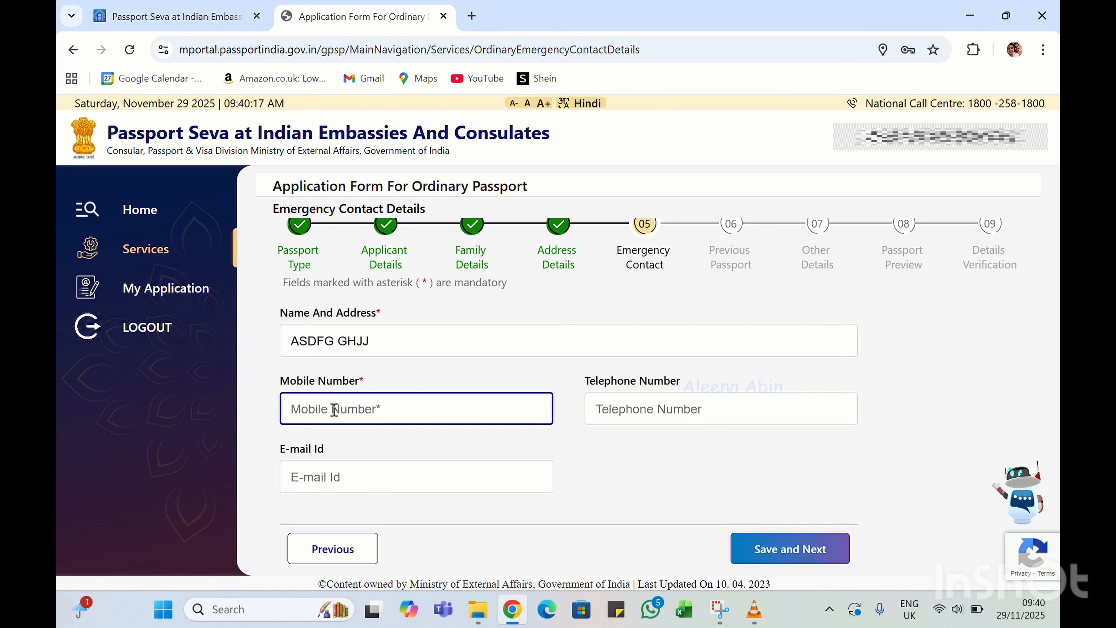
{"action": "type", "text": "12345678"}
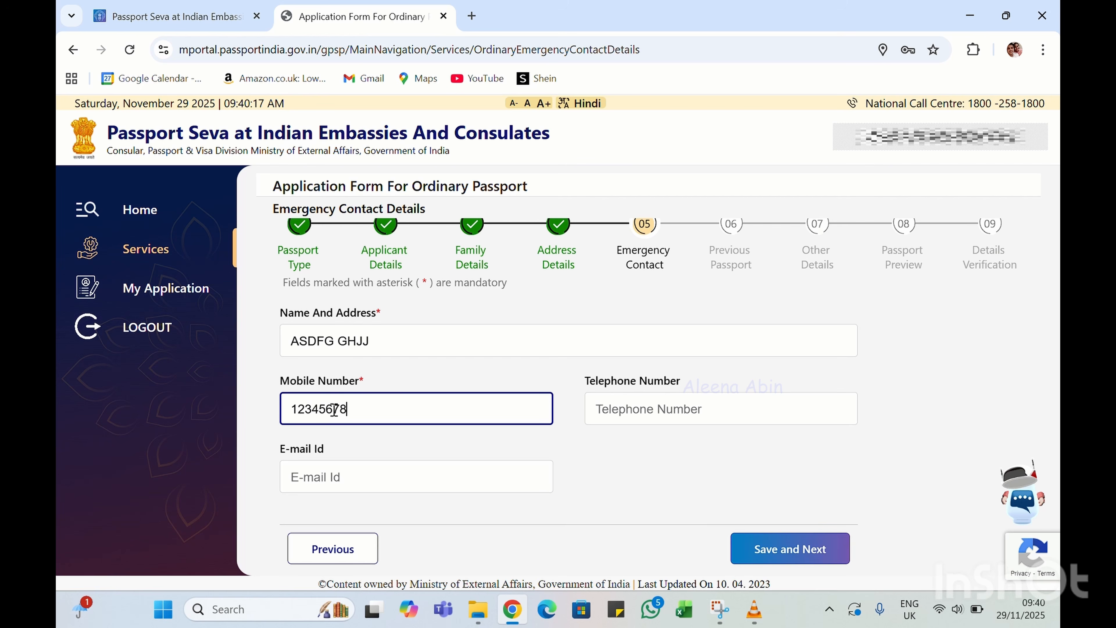
{"action": "type", "text": "89"}
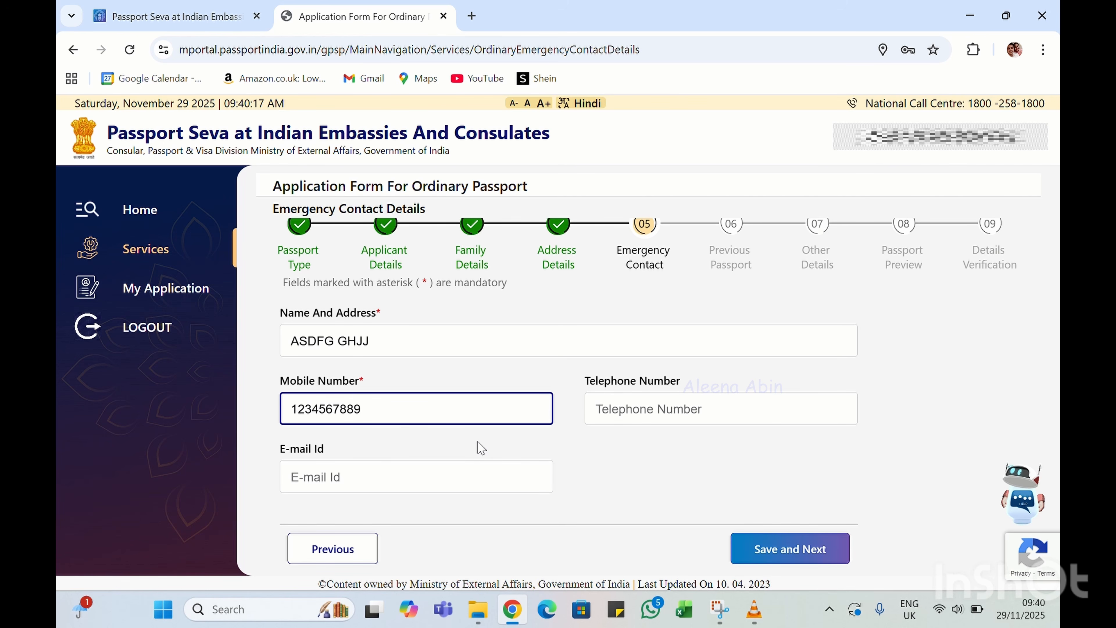
{"action": "left_click", "coordinate": [774, 562]}
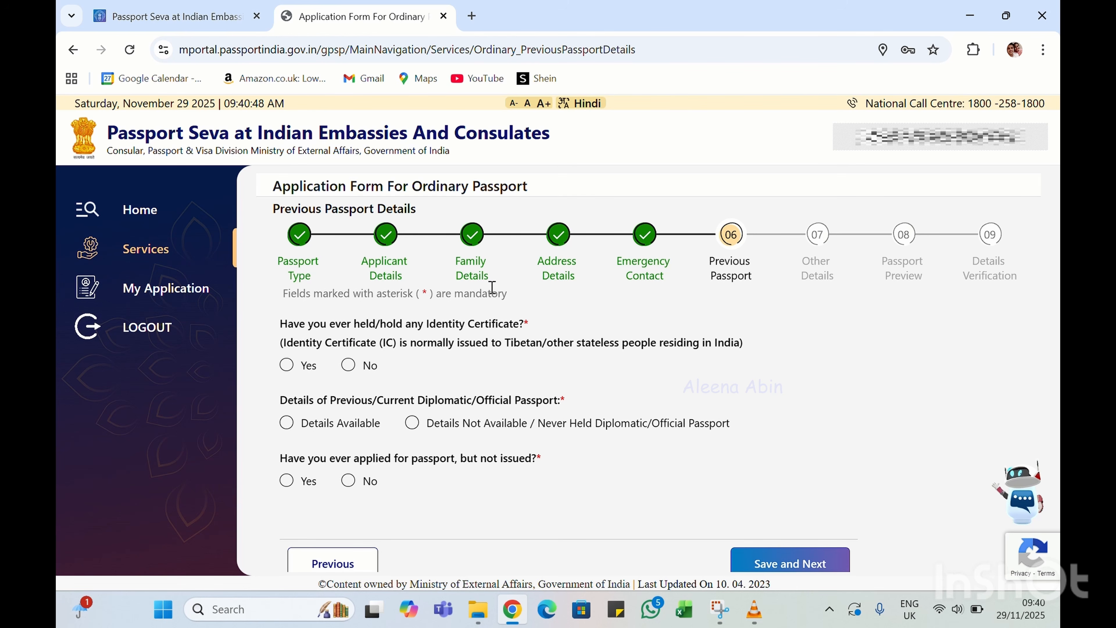
Answer No to the Identity Certificate and applied-but-not-issued passport questions
{"action": "left_click", "coordinate": [474, 32]}
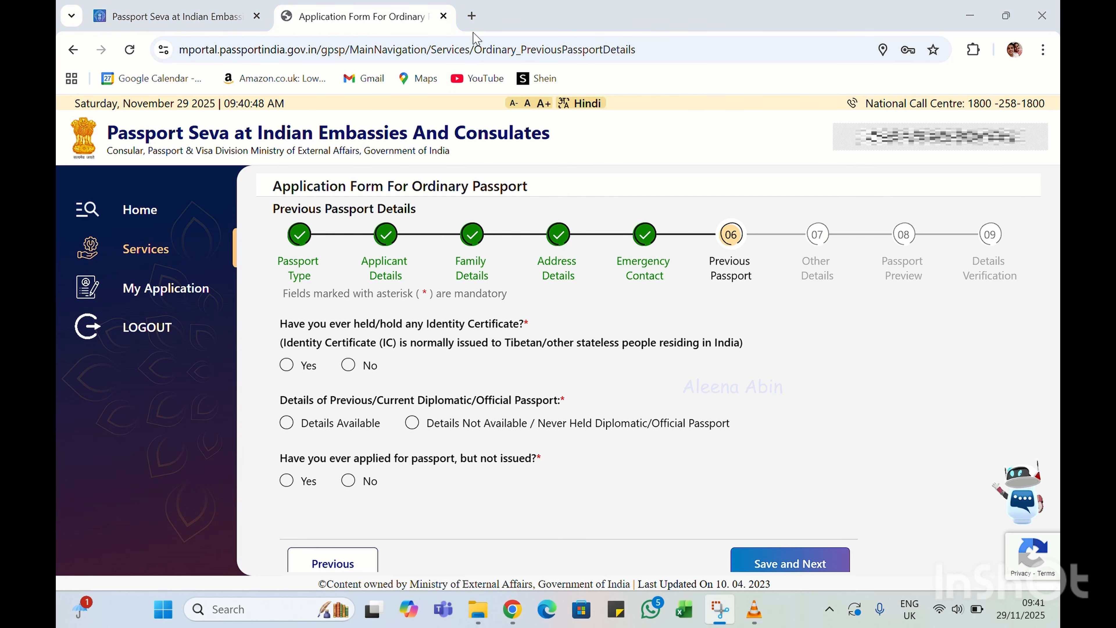
{"action": "left_click", "coordinate": [351, 365]}
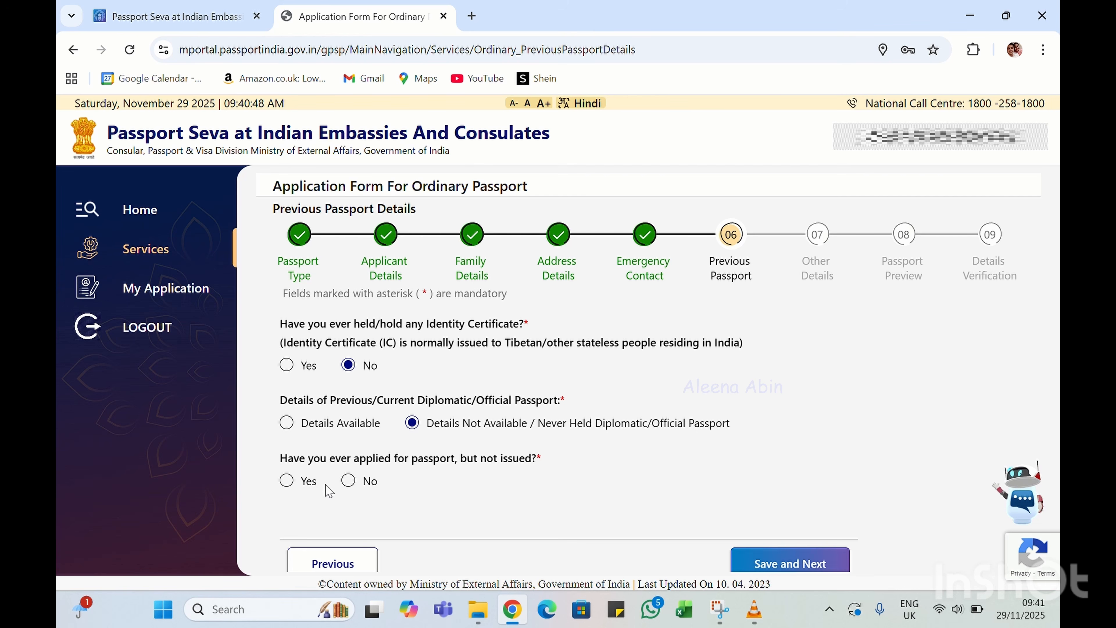
{"action": "left_click", "coordinate": [353, 481]}
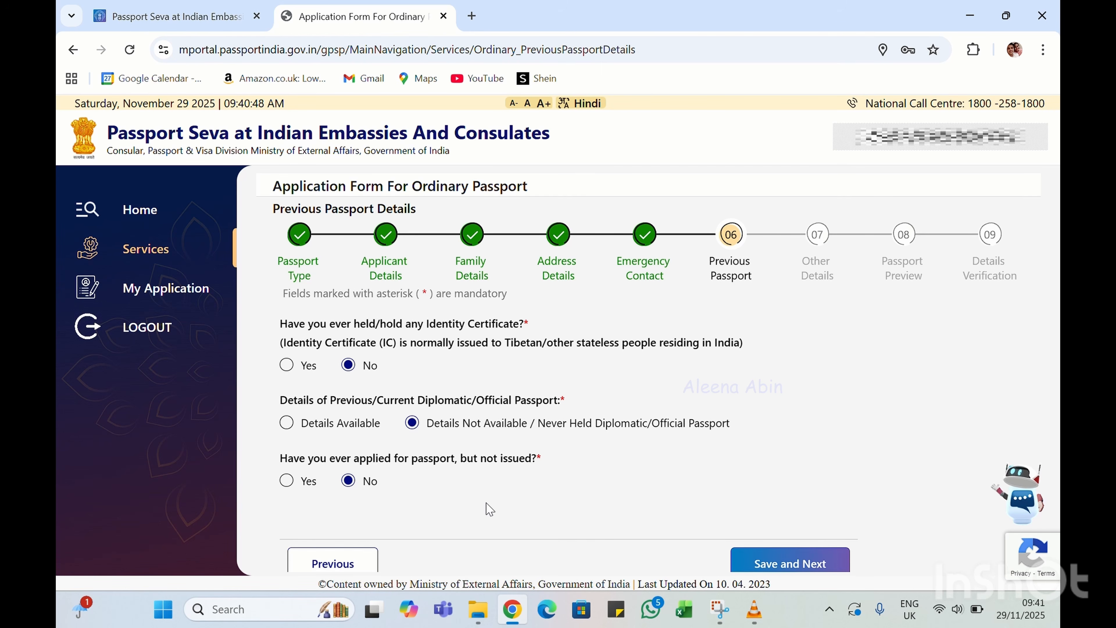
{"action": "scroll", "coordinate": [486, 508], "scroll_direction": "down", "scroll_amount": 1}
Save the previous step, then answer No to criminal proceedings, warrant, arrest, conviction and passport-refusal questions
{"action": "left_click", "coordinate": [776, 555]}
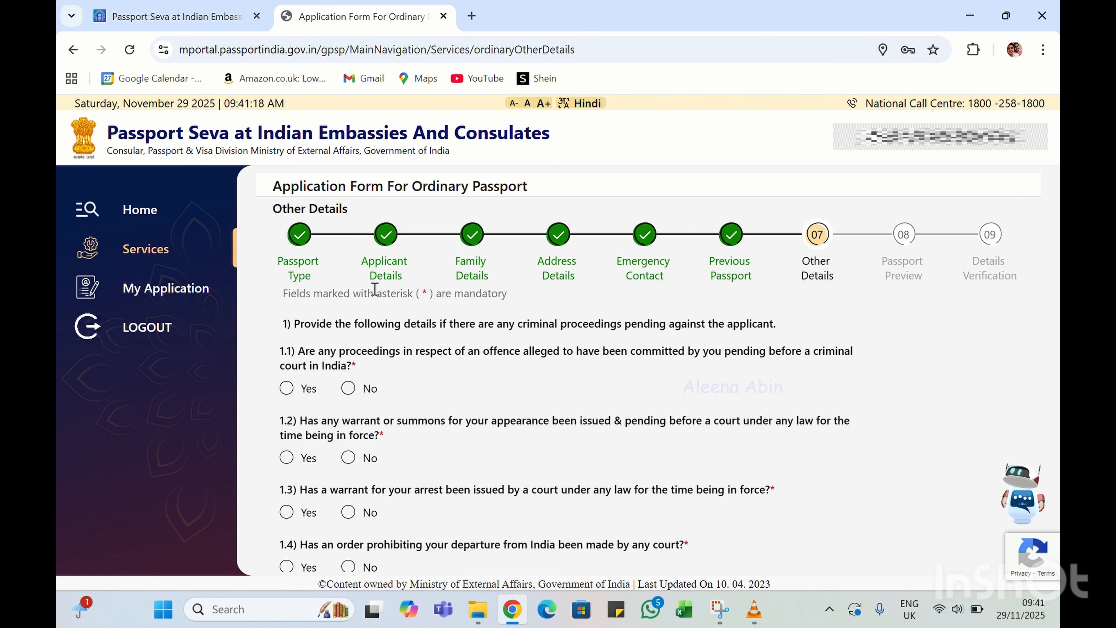
{"action": "left_click", "coordinate": [475, 28]}
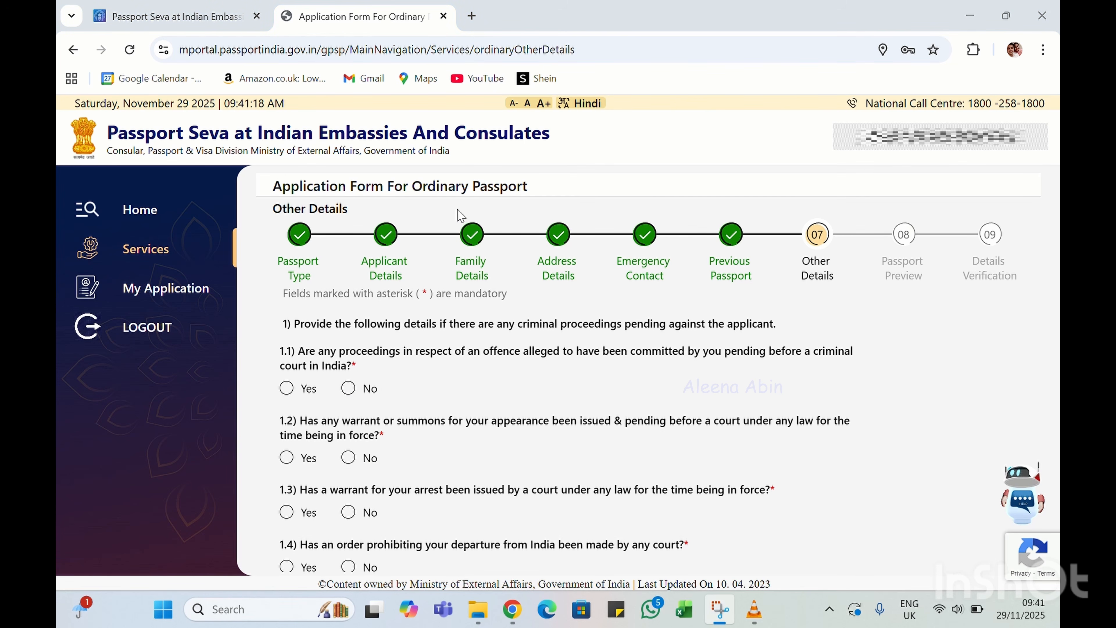
{"action": "left_click", "coordinate": [348, 388]}
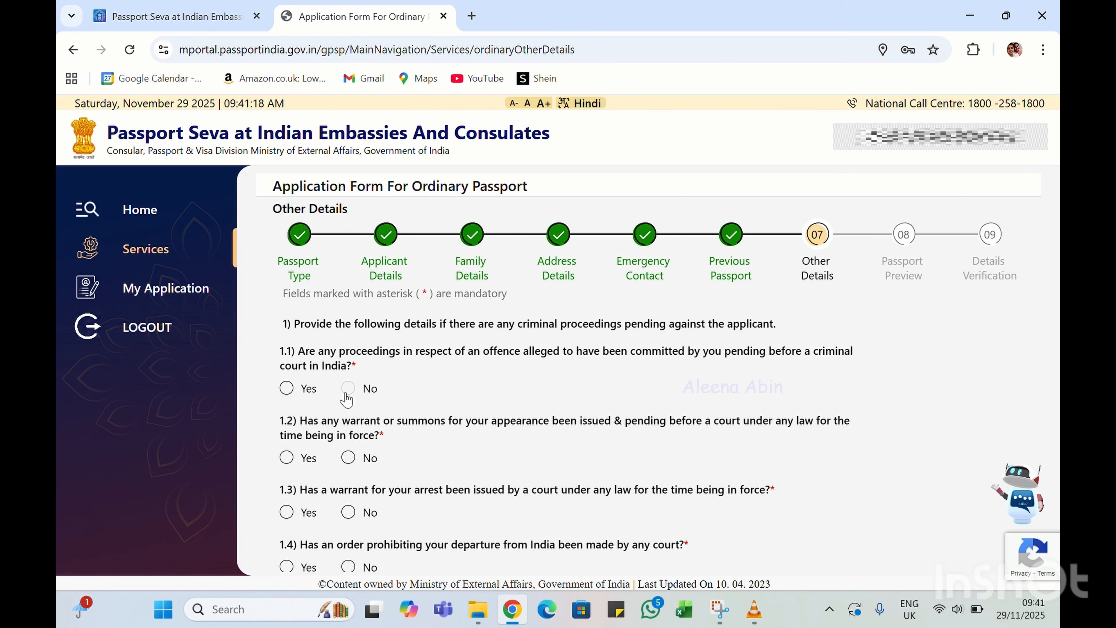
{"action": "scroll", "coordinate": [347, 398], "scroll_direction": "down", "scroll_amount": 2}
{"action": "left_click", "coordinate": [348, 377]}
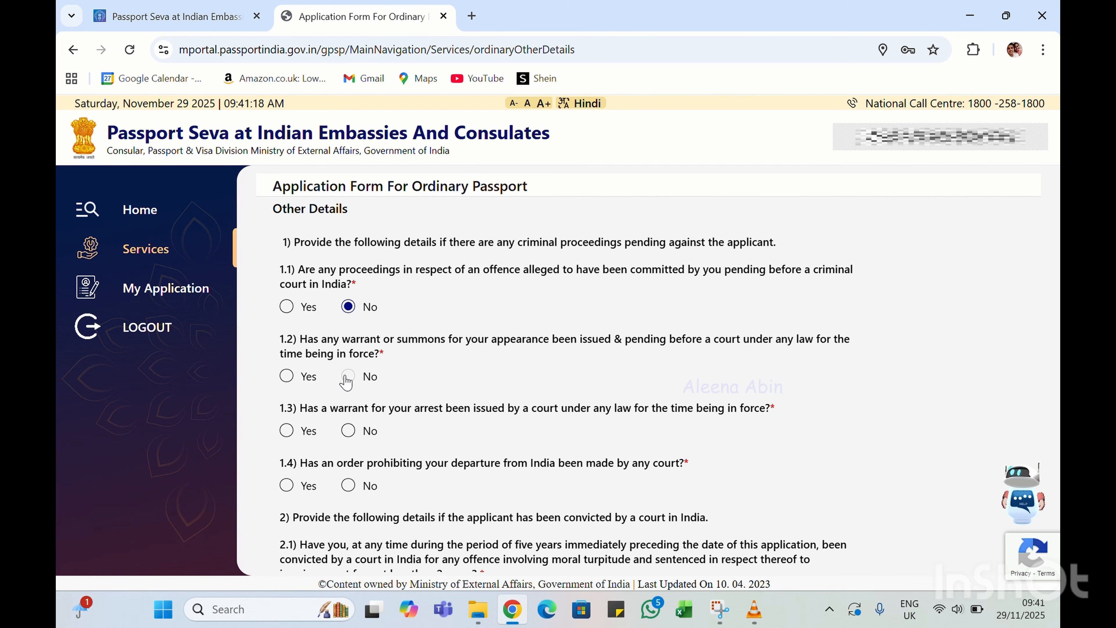
{"action": "scroll", "coordinate": [347, 382], "scroll_direction": "down", "scroll_amount": 3}
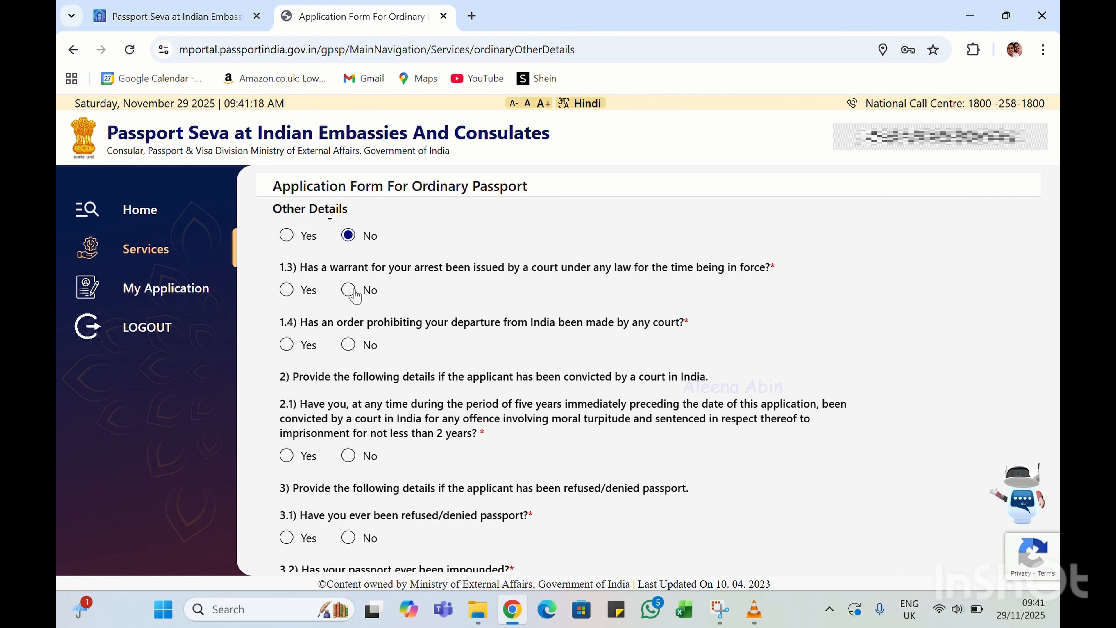
{"action": "left_click", "coordinate": [356, 296]}
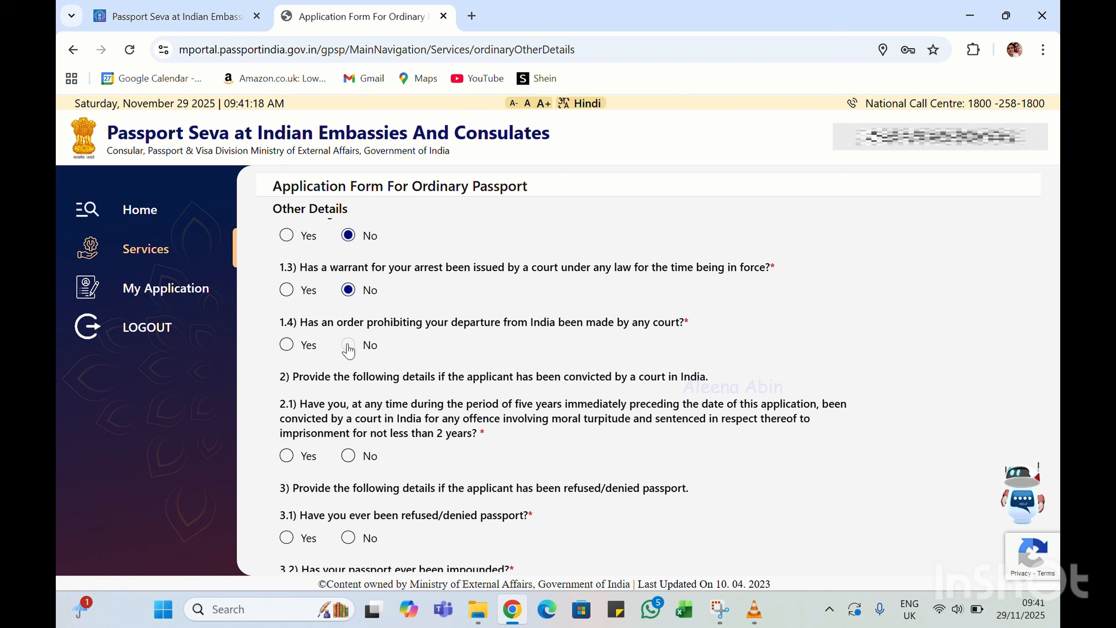
{"action": "left_click", "coordinate": [348, 457]}
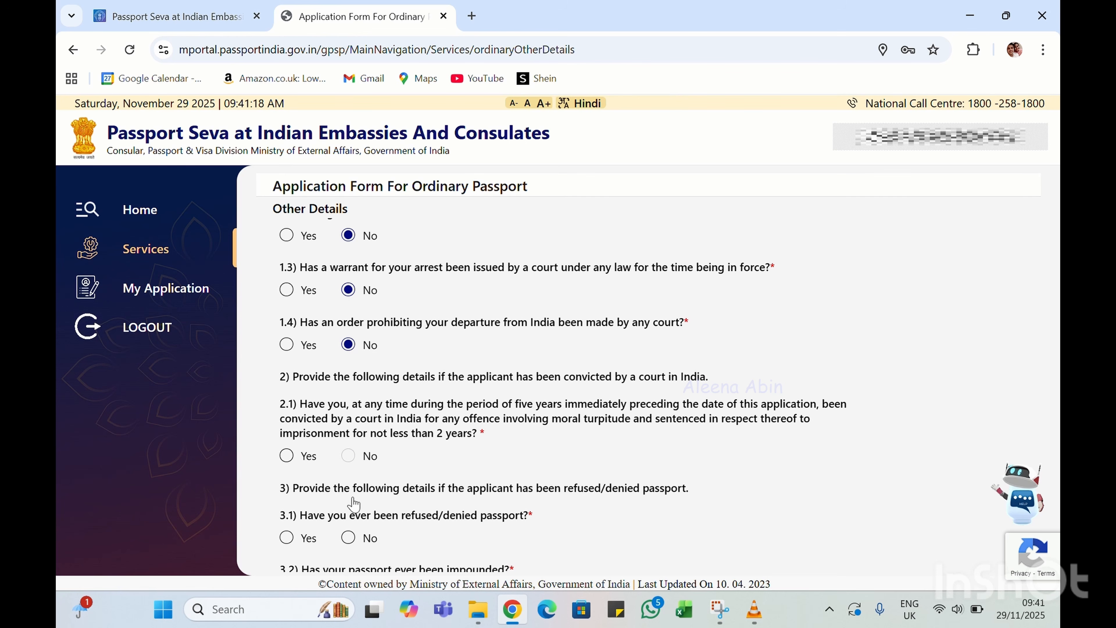
{"action": "left_click", "coordinate": [348, 539]}
Answer No to the impoundment, revocation, citizenship, Emergency Certificate, deportation and repatriation questions, then save
{"action": "scroll", "coordinate": [348, 538], "scroll_direction": "down", "scroll_amount": 5}
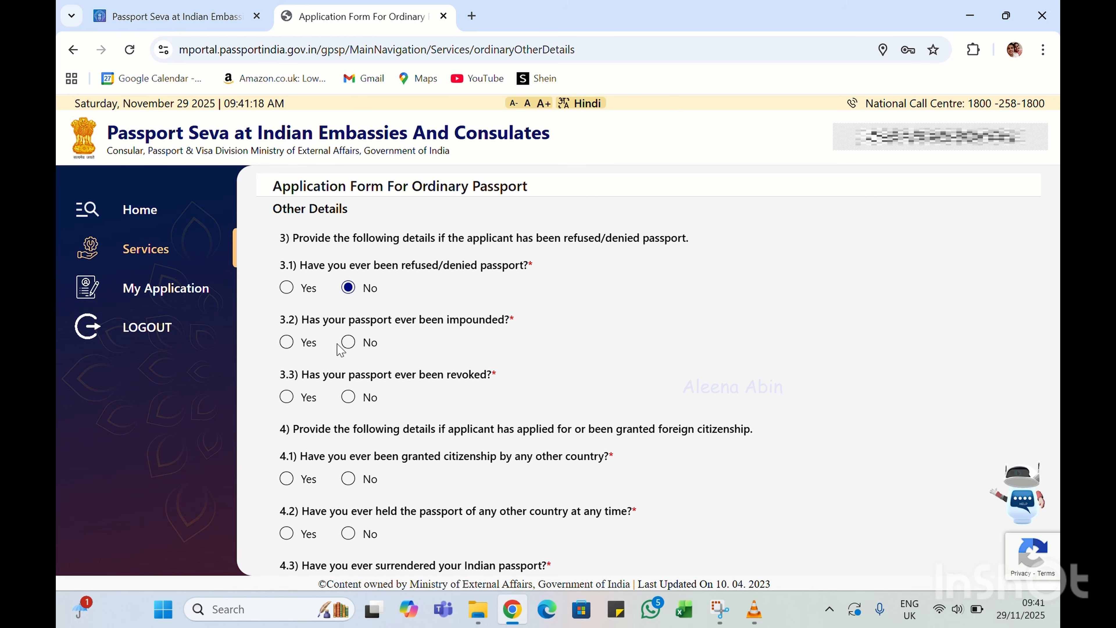
{"action": "left_click", "coordinate": [348, 342]}
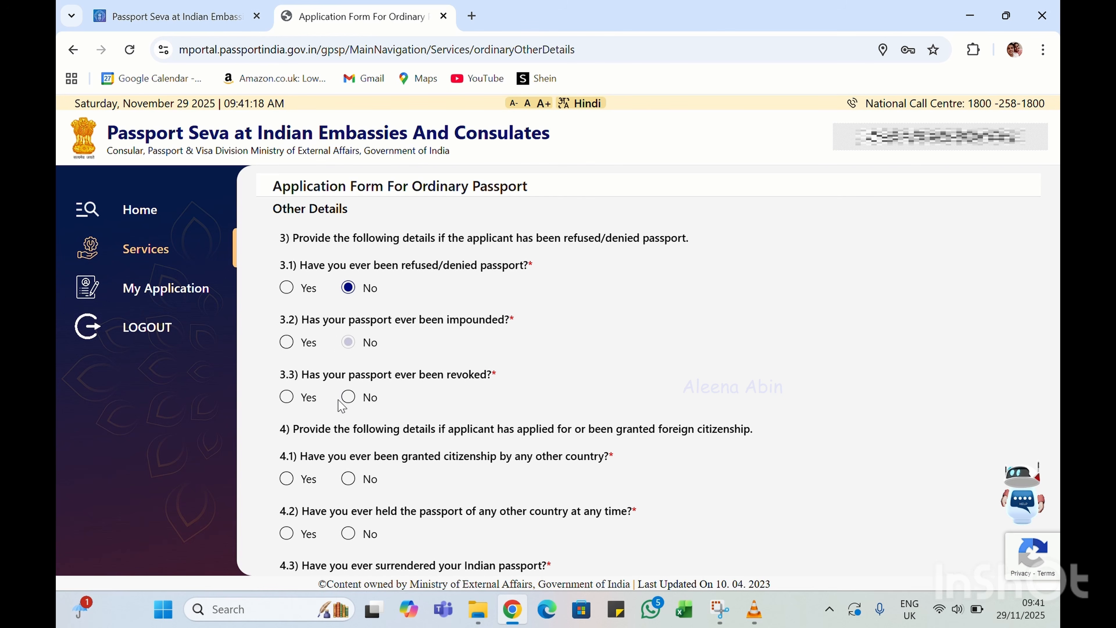
{"action": "left_click", "coordinate": [348, 397]}
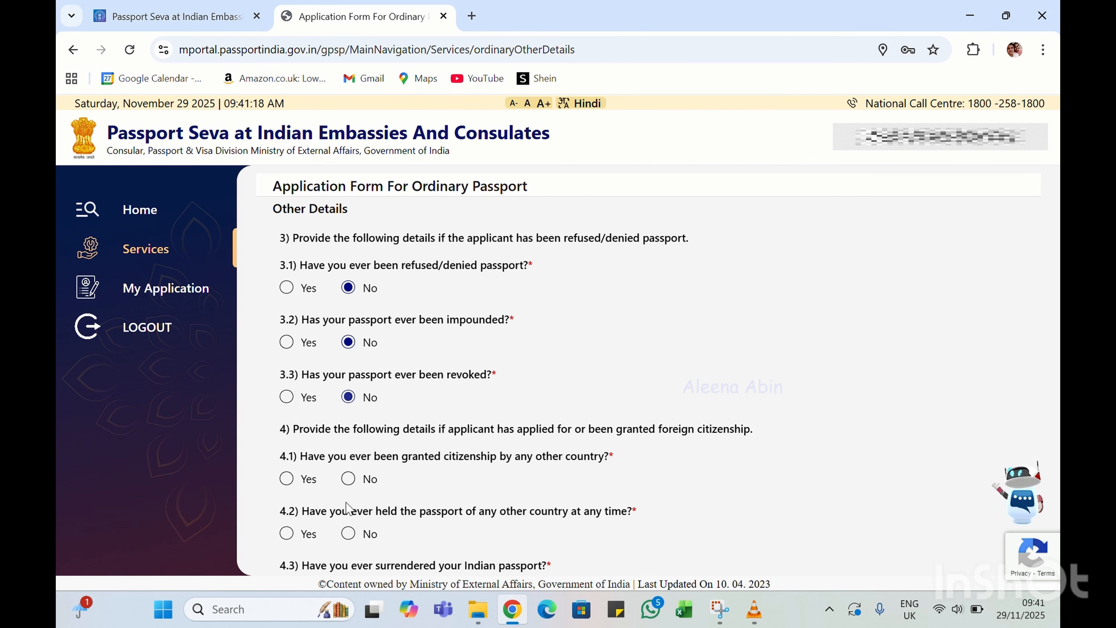
{"action": "left_click", "coordinate": [348, 478]}
{"action": "scroll", "coordinate": [347, 484], "scroll_direction": "down", "scroll_amount": 5}
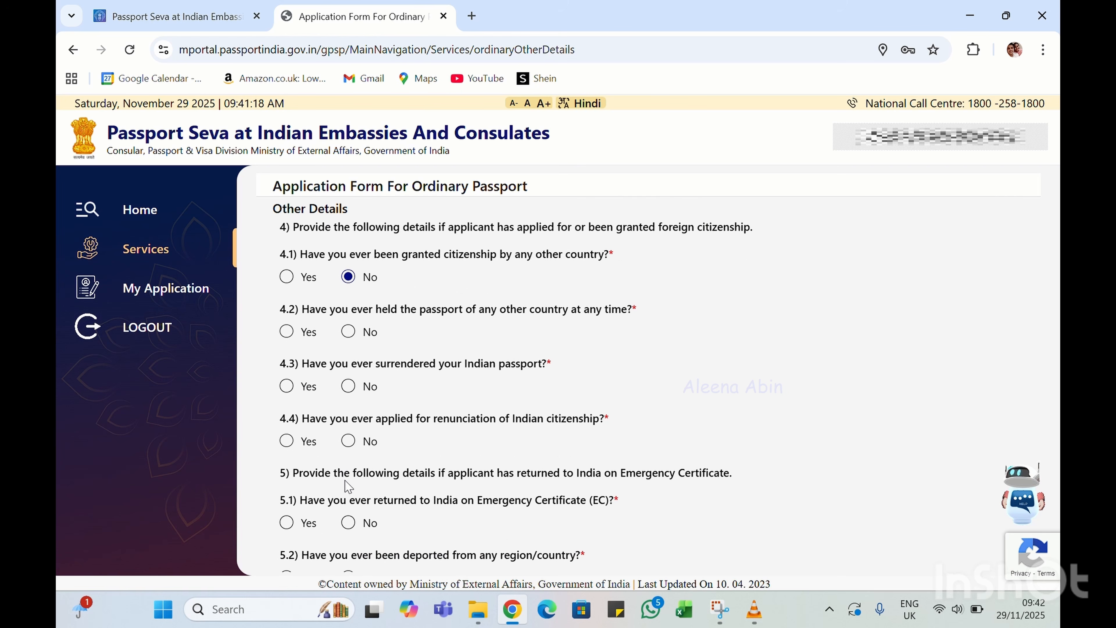
{"action": "left_click", "coordinate": [348, 332]}
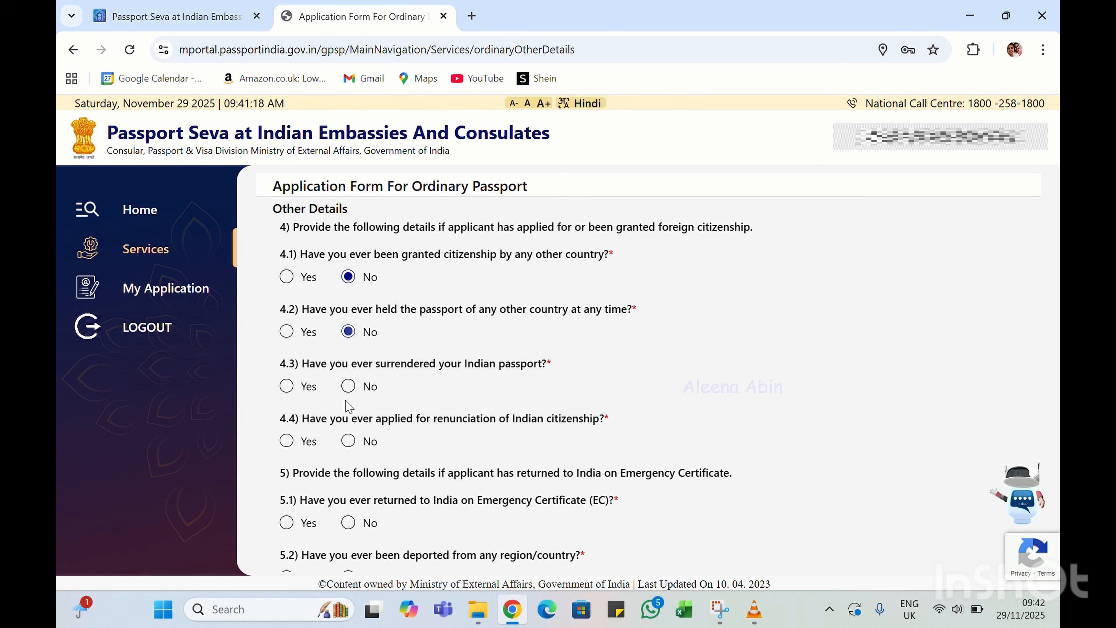
{"action": "left_click", "coordinate": [348, 441]}
{"action": "scroll", "coordinate": [347, 442], "scroll_direction": "down", "scroll_amount": 3}
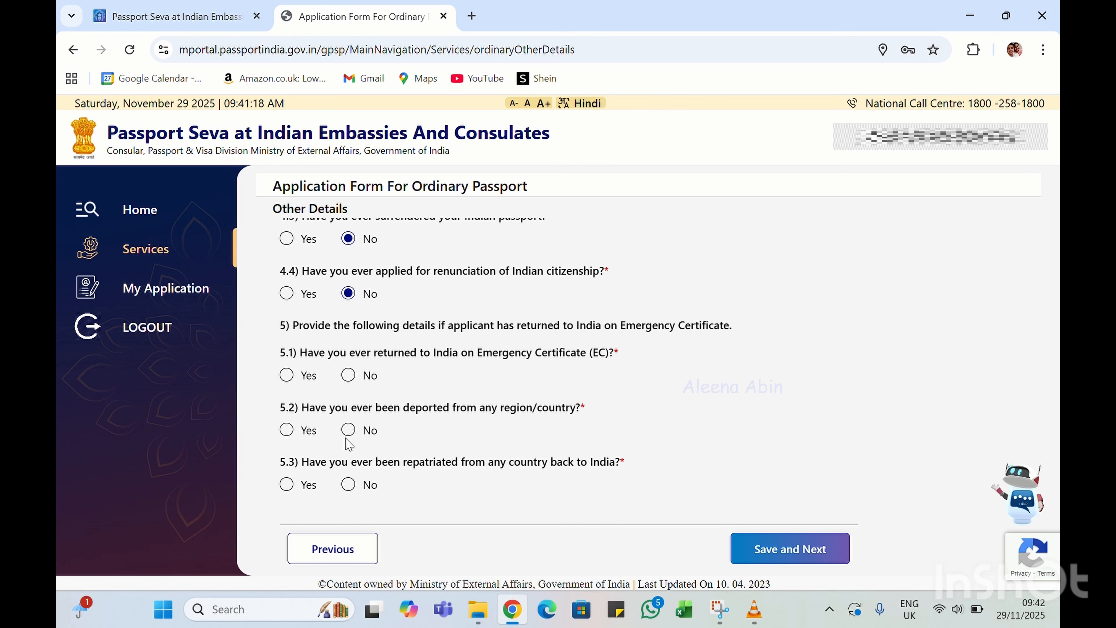
{"action": "left_click", "coordinate": [348, 375]}
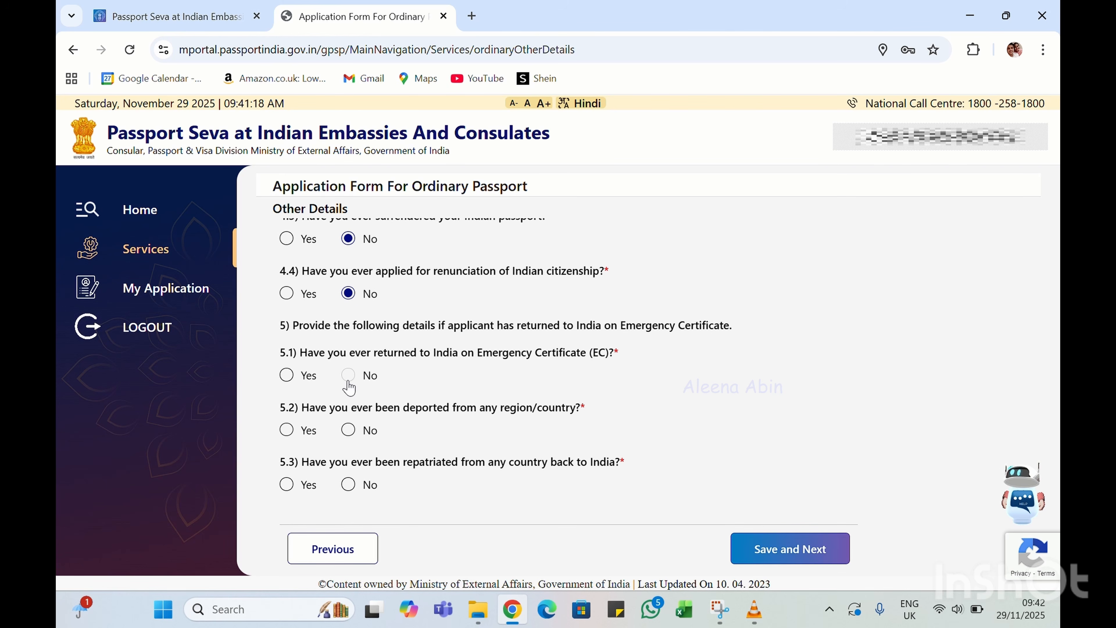
{"action": "left_click", "coordinate": [348, 431]}
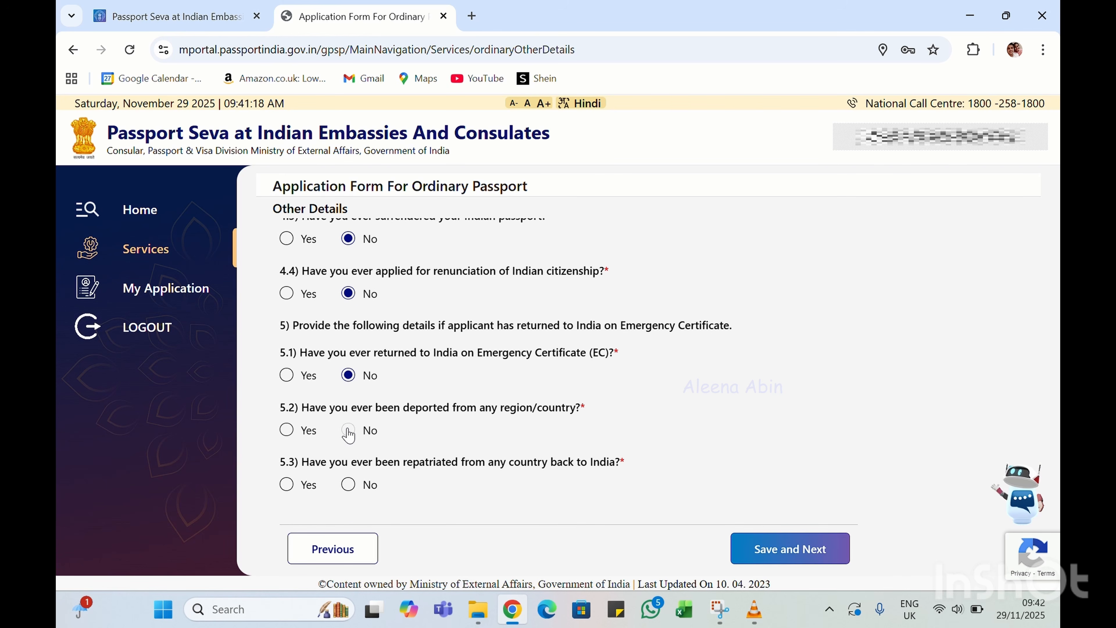
{"action": "left_click", "coordinate": [348, 484]}
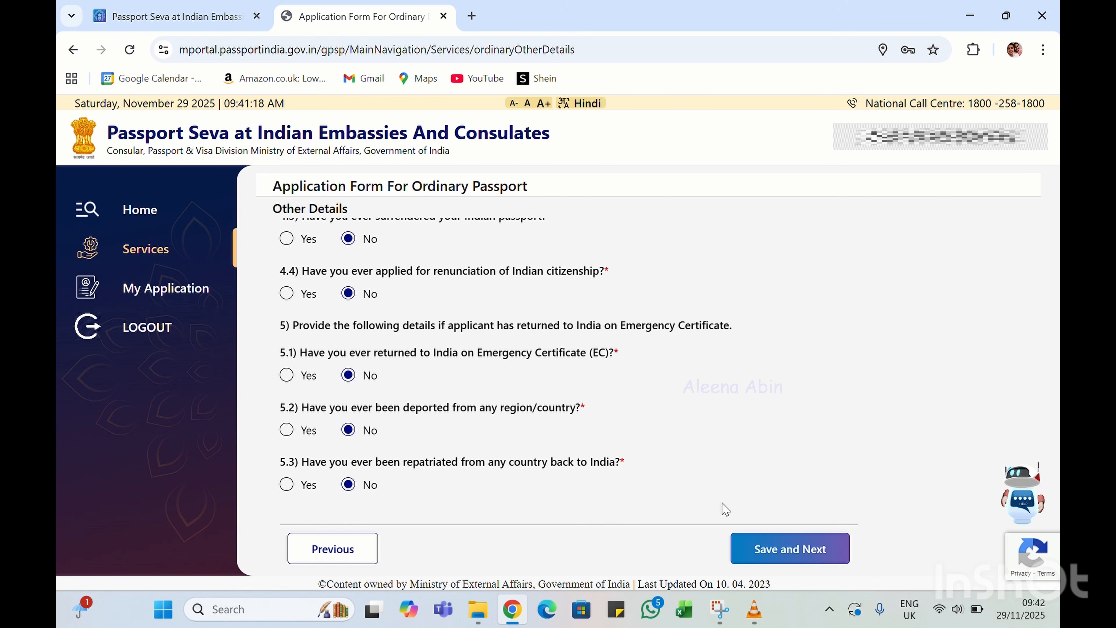
{"action": "left_click", "coordinate": [765, 550]}
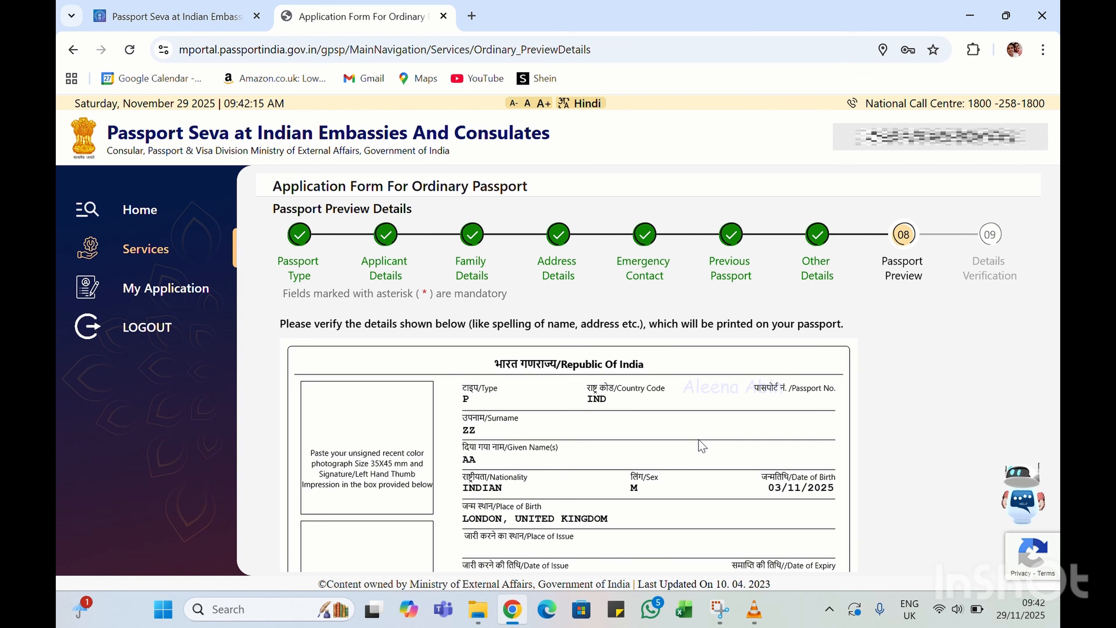
Scroll through the Passport Preview to review all entered application details
{"action": "scroll", "coordinate": [702, 440], "scroll_direction": "down", "scroll_amount": 2}
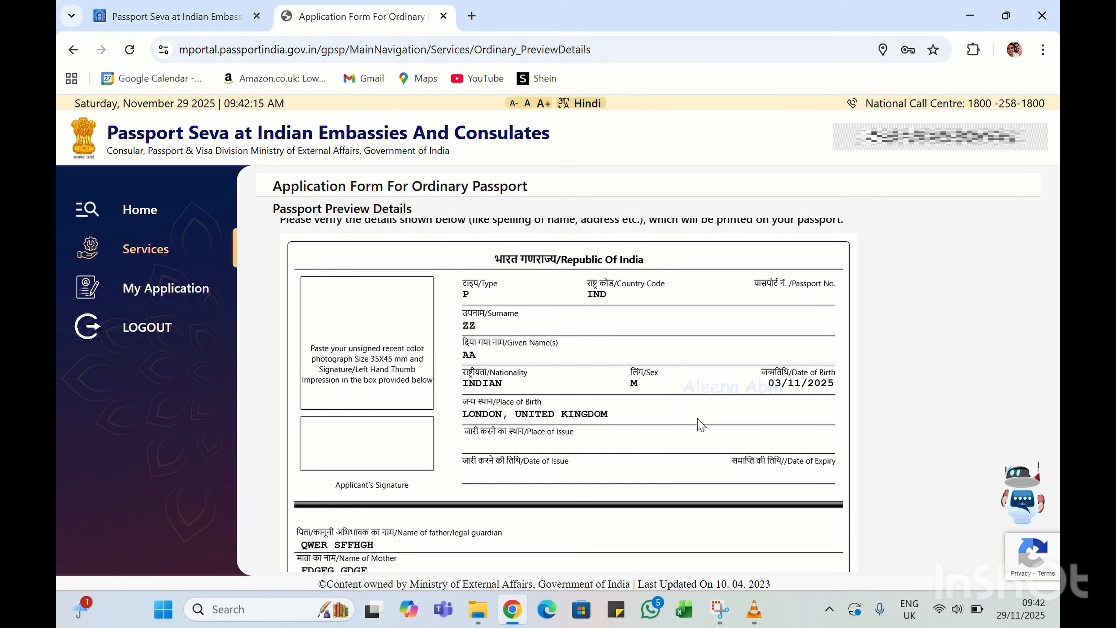
{"action": "scroll", "coordinate": [702, 425], "scroll_direction": "down", "scroll_amount": 1}
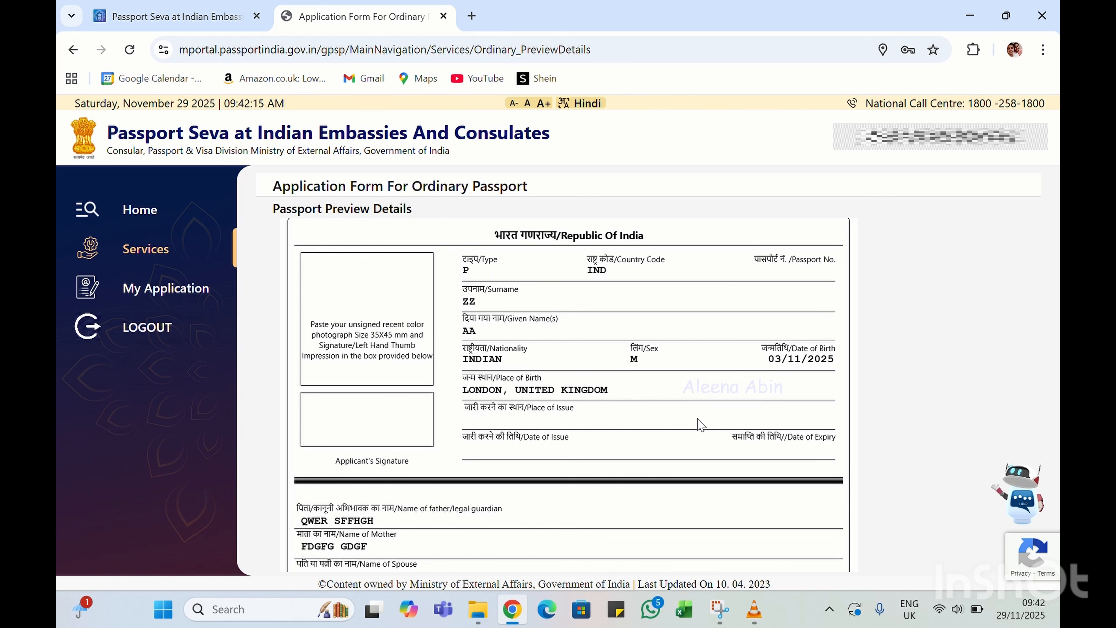
{"action": "scroll", "coordinate": [702, 425], "scroll_direction": "down", "scroll_amount": 5}
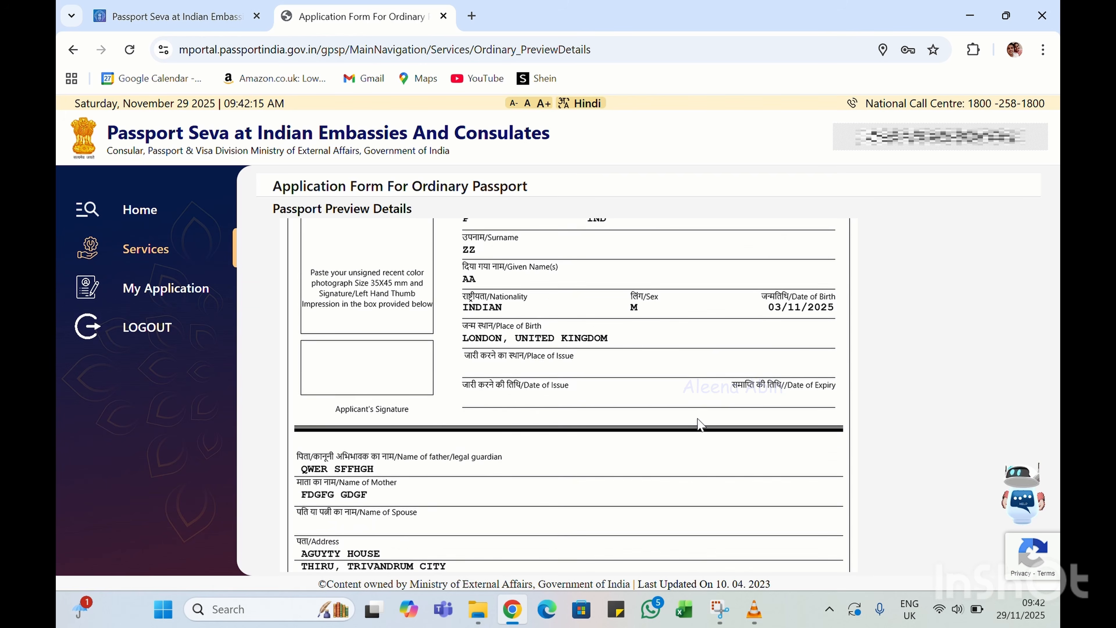
{"action": "scroll", "coordinate": [702, 425], "scroll_direction": "up", "scroll_amount": 5}
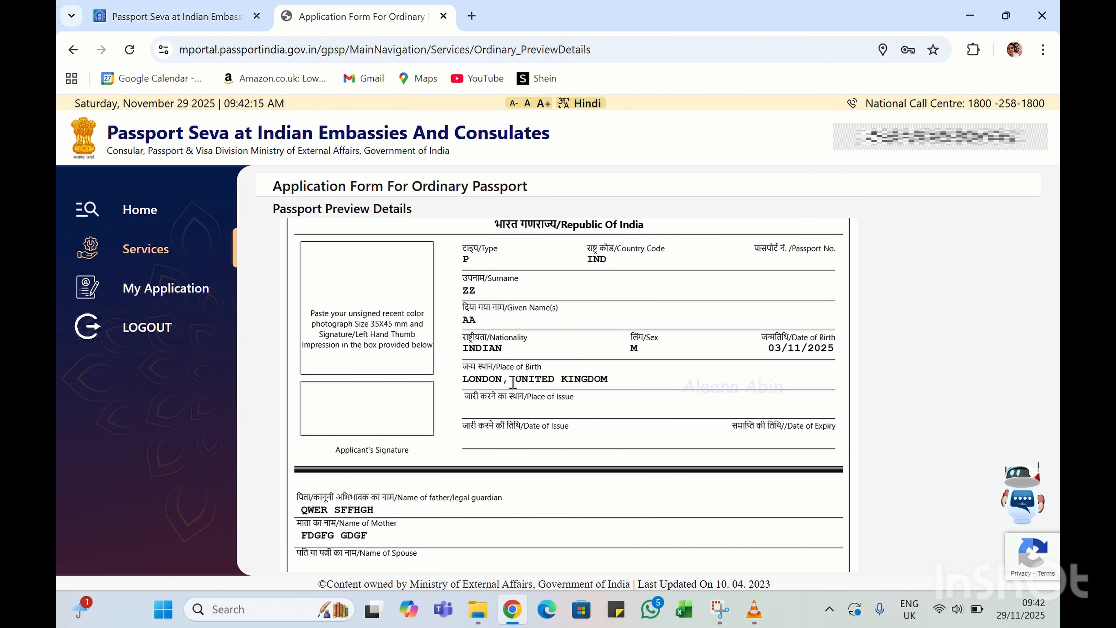
{"action": "scroll", "coordinate": [513, 383], "scroll_direction": "down", "scroll_amount": 1}
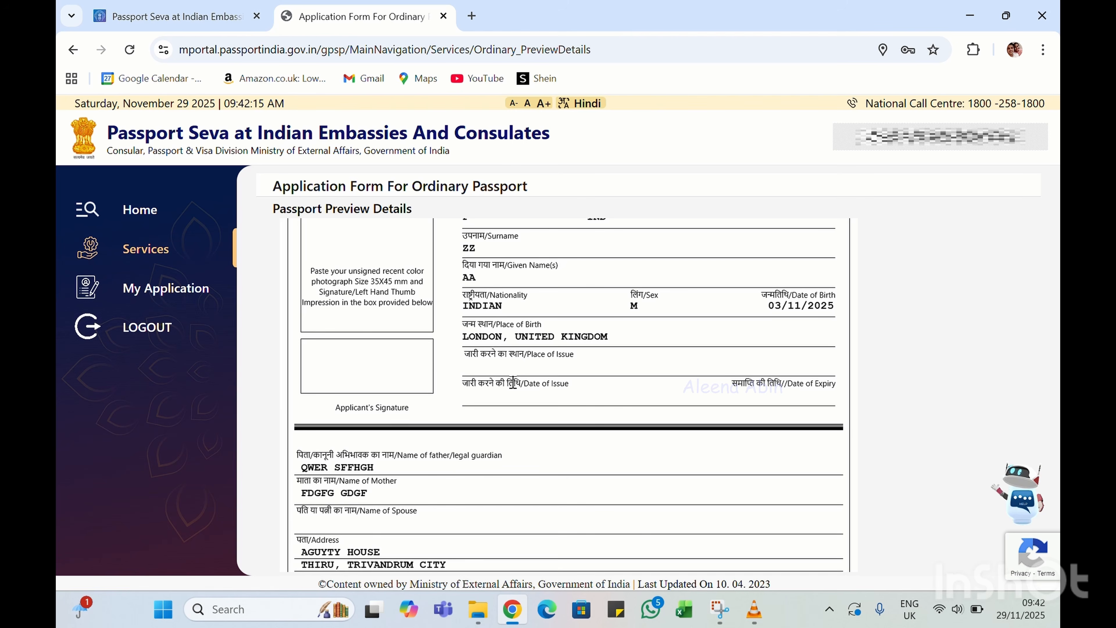
{"action": "scroll", "coordinate": [513, 383], "scroll_direction": "down", "scroll_amount": 1}
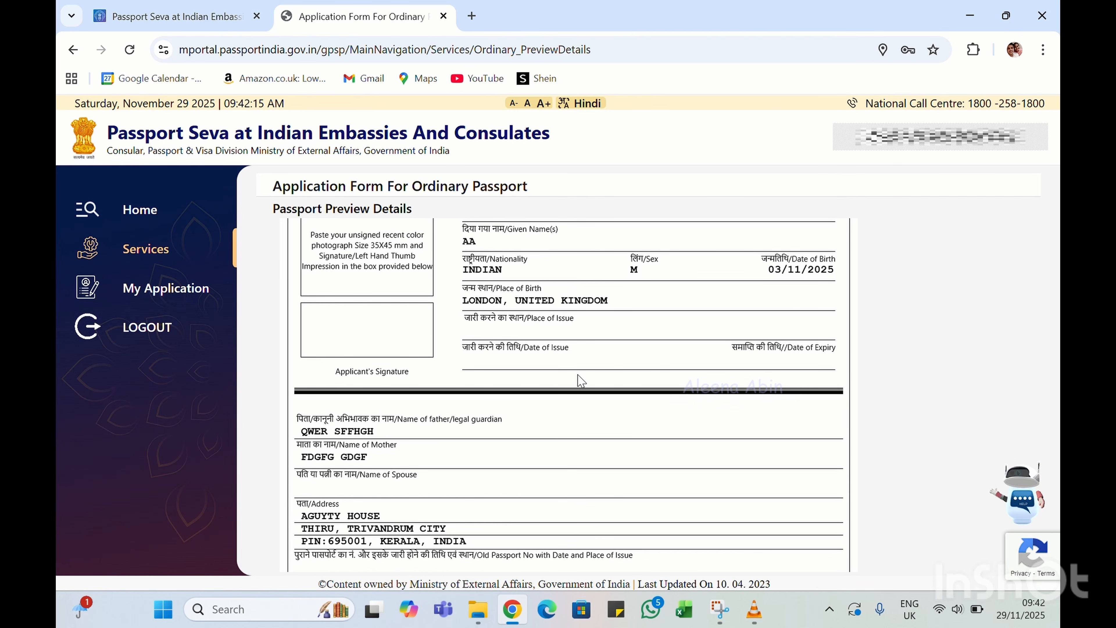
{"action": "scroll", "coordinate": [578, 379], "scroll_direction": "down", "scroll_amount": 3}
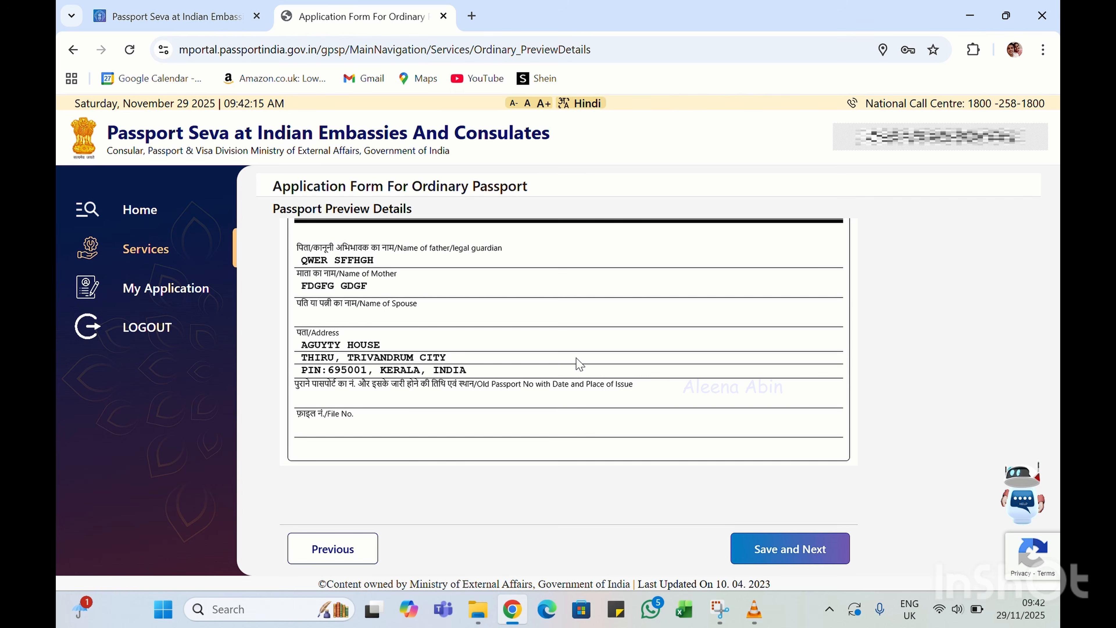
{"action": "scroll", "coordinate": [653, 337], "scroll_direction": "up", "scroll_amount": 7}
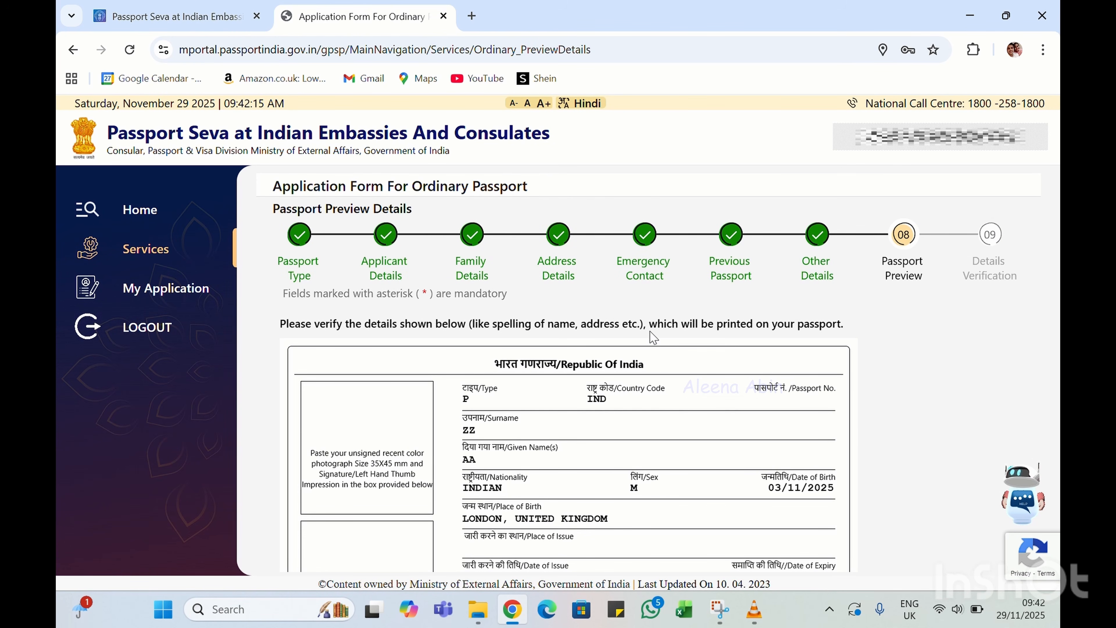
{"action": "scroll", "coordinate": [653, 338], "scroll_direction": "down", "scroll_amount": 4}
{"action": "scroll", "coordinate": [653, 338], "scroll_direction": "down", "scroll_amount": 3}
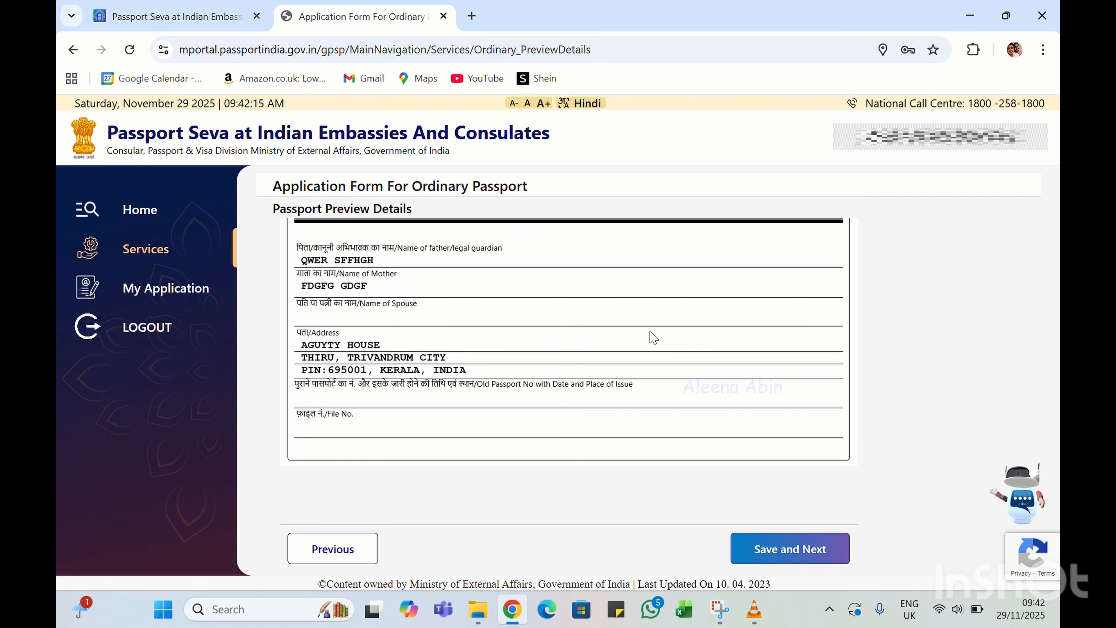
{"action": "scroll", "coordinate": [653, 338], "scroll_direction": "up", "scroll_amount": 6}
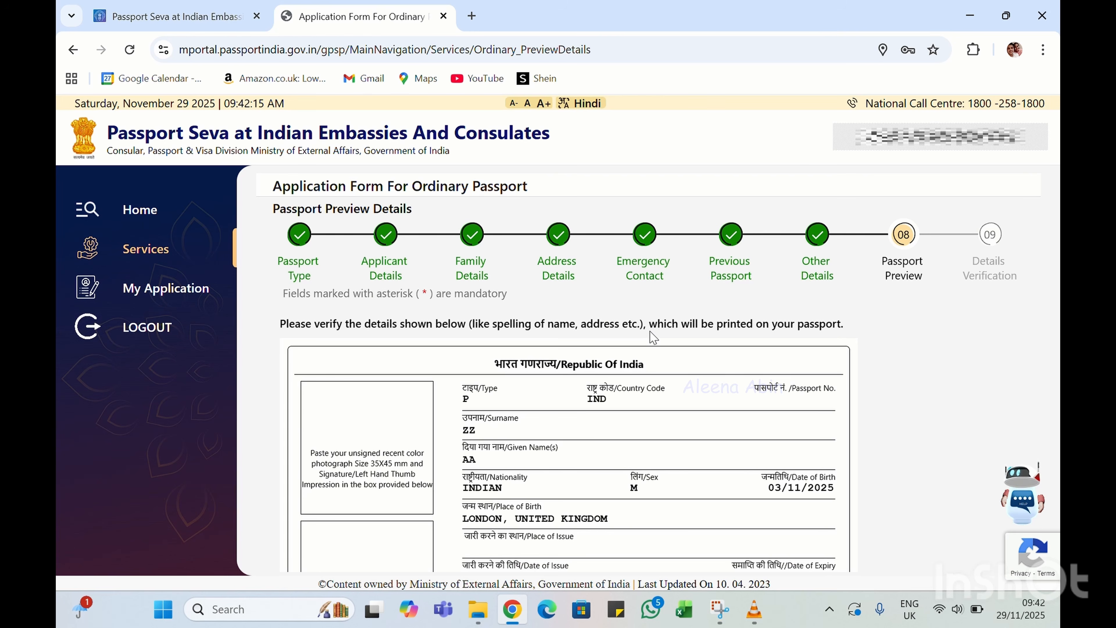
{"action": "scroll", "coordinate": [653, 338], "scroll_direction": "down", "scroll_amount": 5}
{"action": "scroll", "coordinate": [654, 338], "scroll_direction": "down", "scroll_amount": 2}
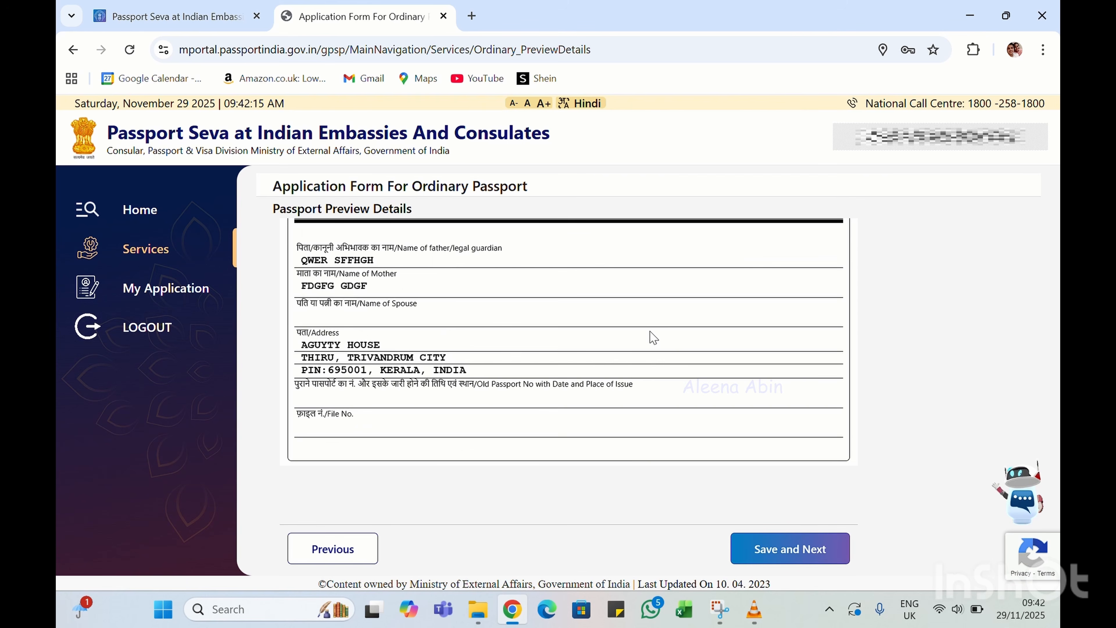
Save the Passport Preview, go back to recheck it, and save it again
{"action": "left_click", "coordinate": [797, 554]}
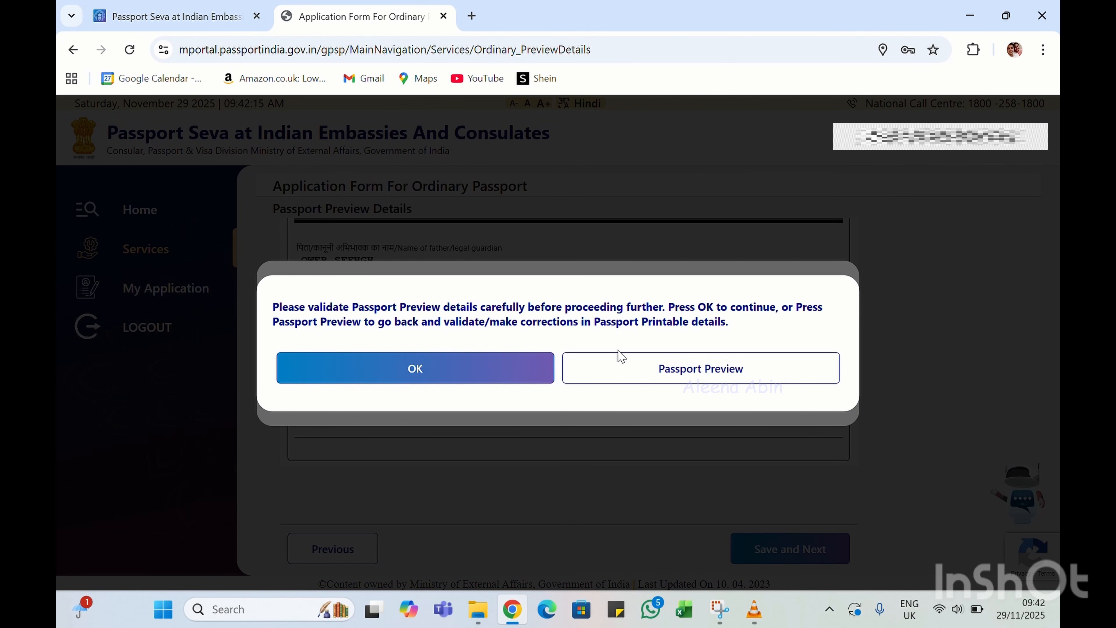
{"action": "left_click", "coordinate": [643, 371]}
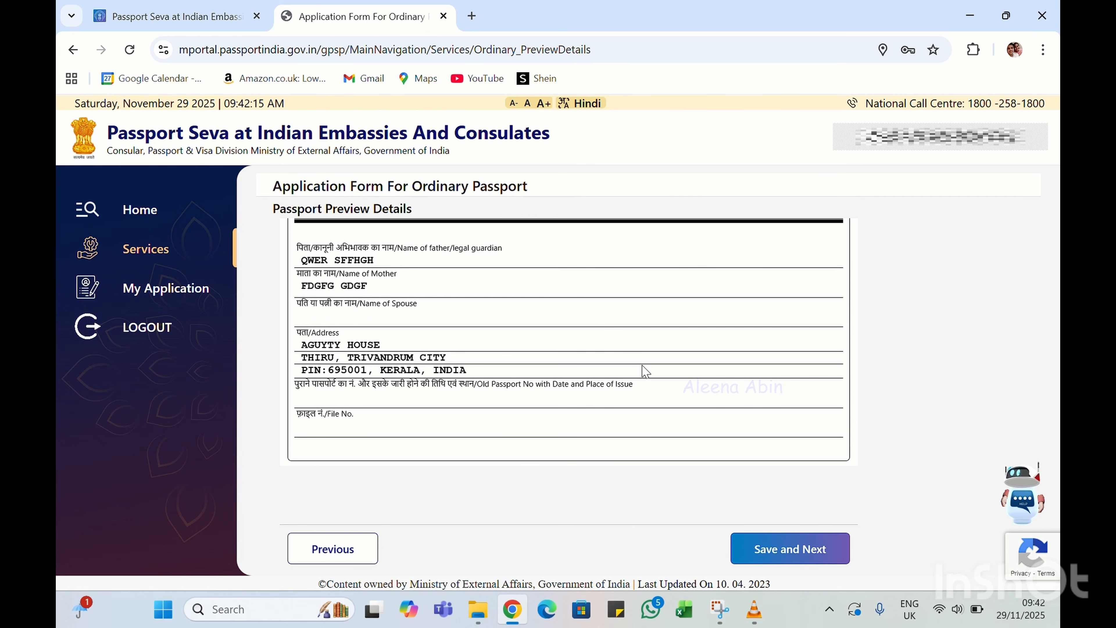
{"action": "left_click", "coordinate": [769, 548]}
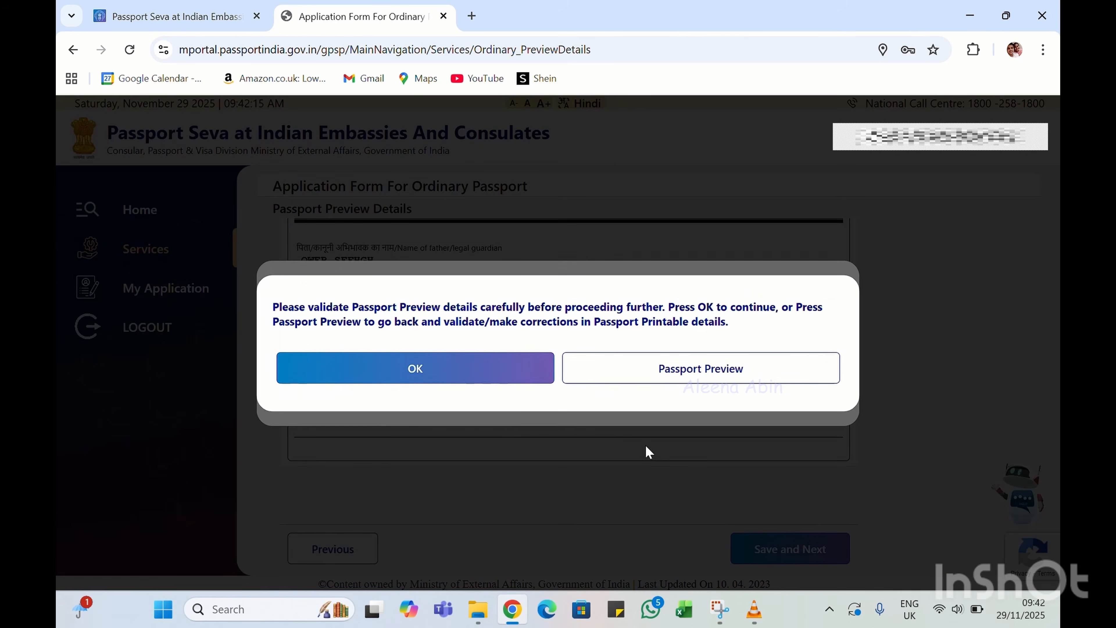
Confirm the preview details, review the whole Application Form Summary, and submit the declaration
{"action": "left_click", "coordinate": [458, 381]}
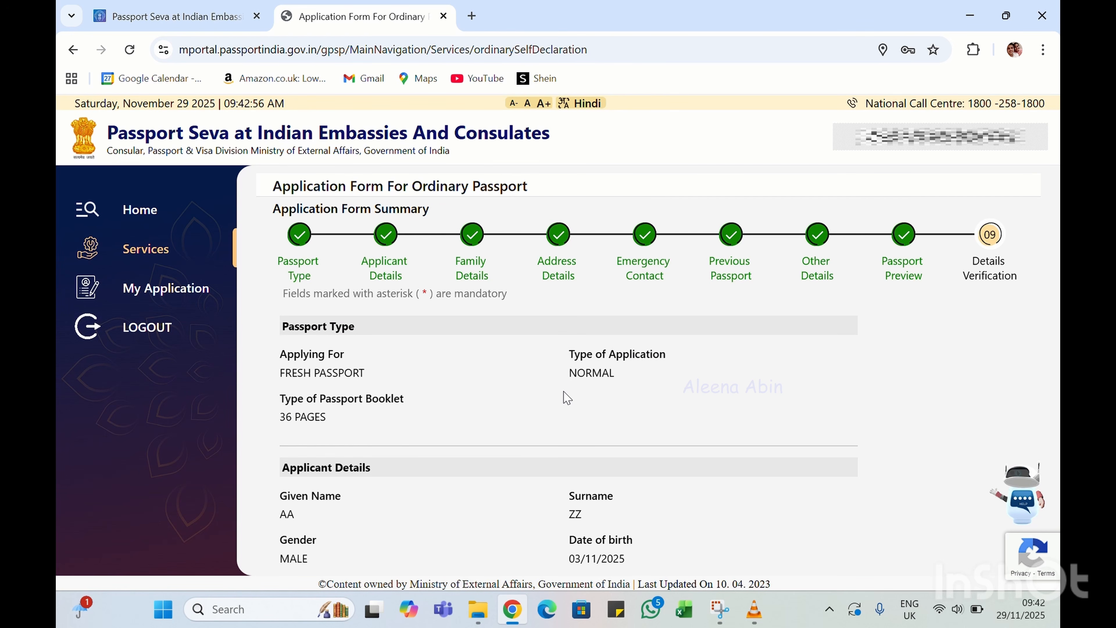
{"action": "scroll", "coordinate": [567, 398], "scroll_direction": "down", "scroll_amount": 4}
{"action": "scroll", "coordinate": [567, 398], "scroll_direction": "down", "scroll_amount": 15}
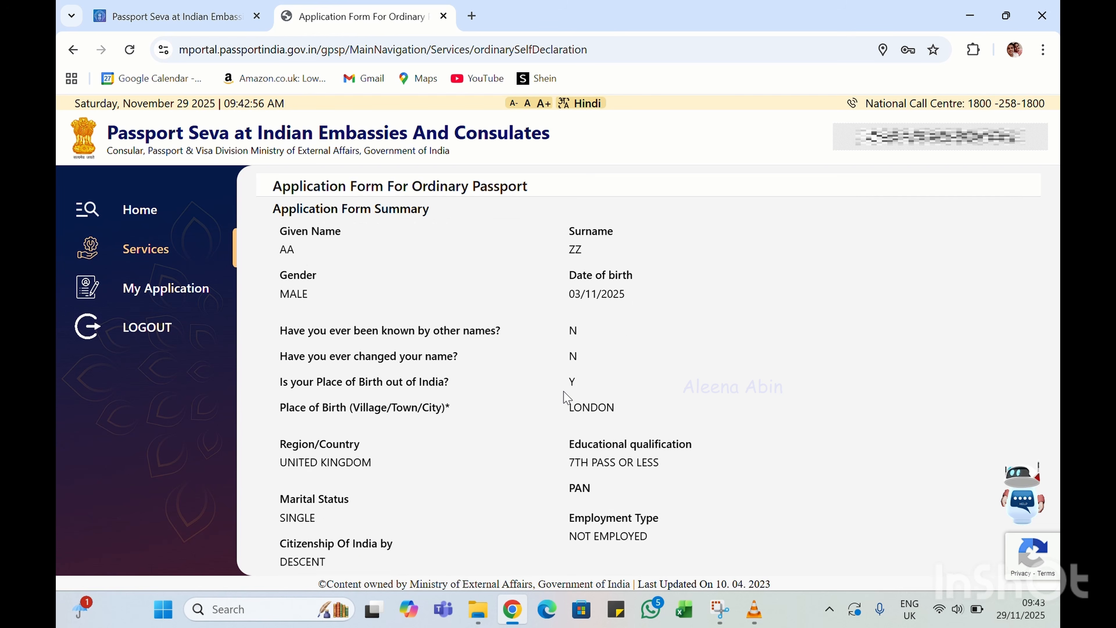
{"action": "scroll", "coordinate": [567, 398], "scroll_direction": "down", "scroll_amount": 14}
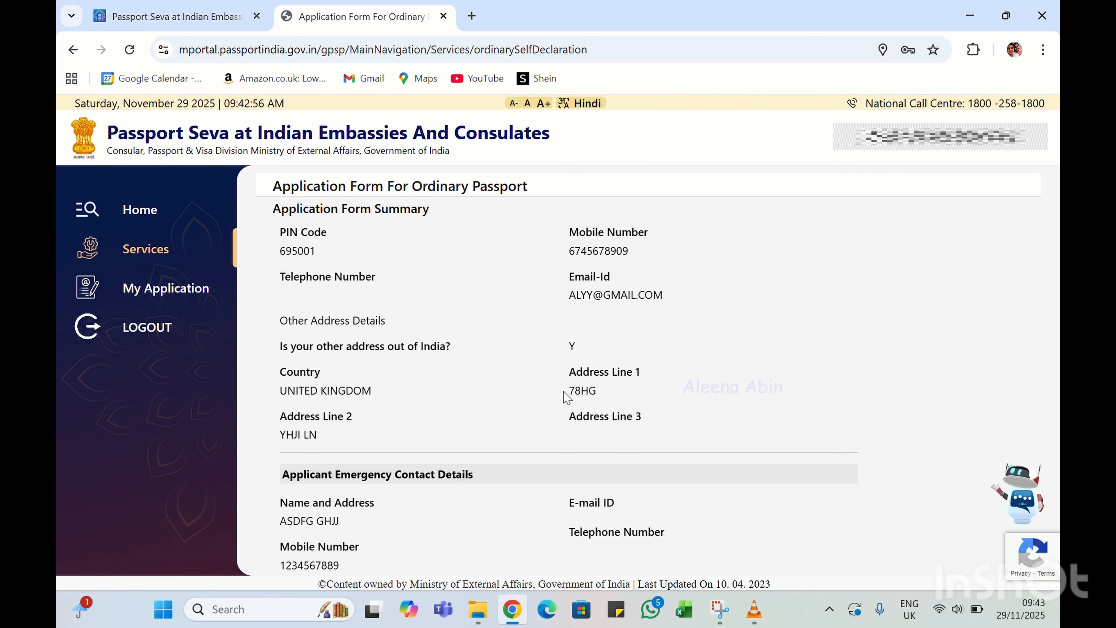
{"action": "scroll", "coordinate": [567, 398], "scroll_direction": "down", "scroll_amount": 15}
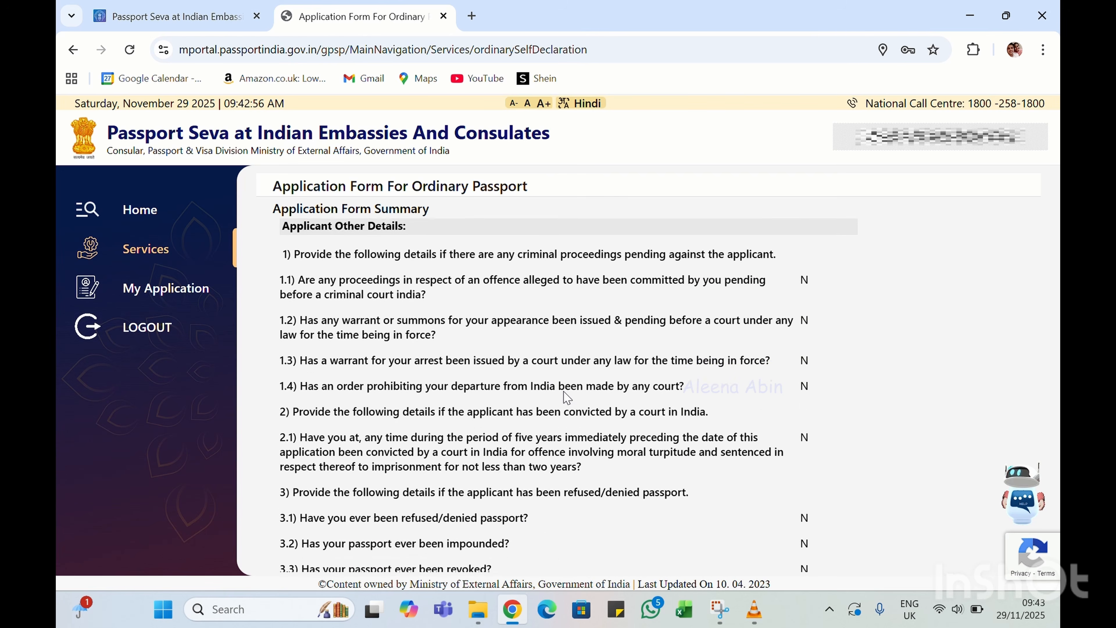
{"action": "scroll", "coordinate": [565, 391], "scroll_direction": "down", "scroll_amount": 3}
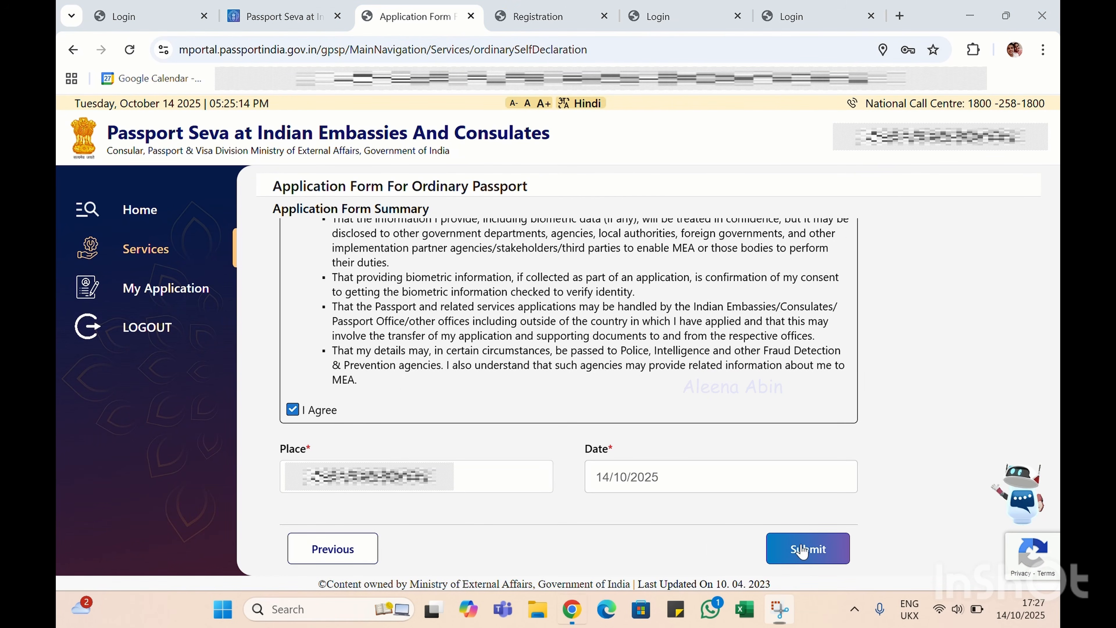
{"action": "left_click", "coordinate": [803, 549]}
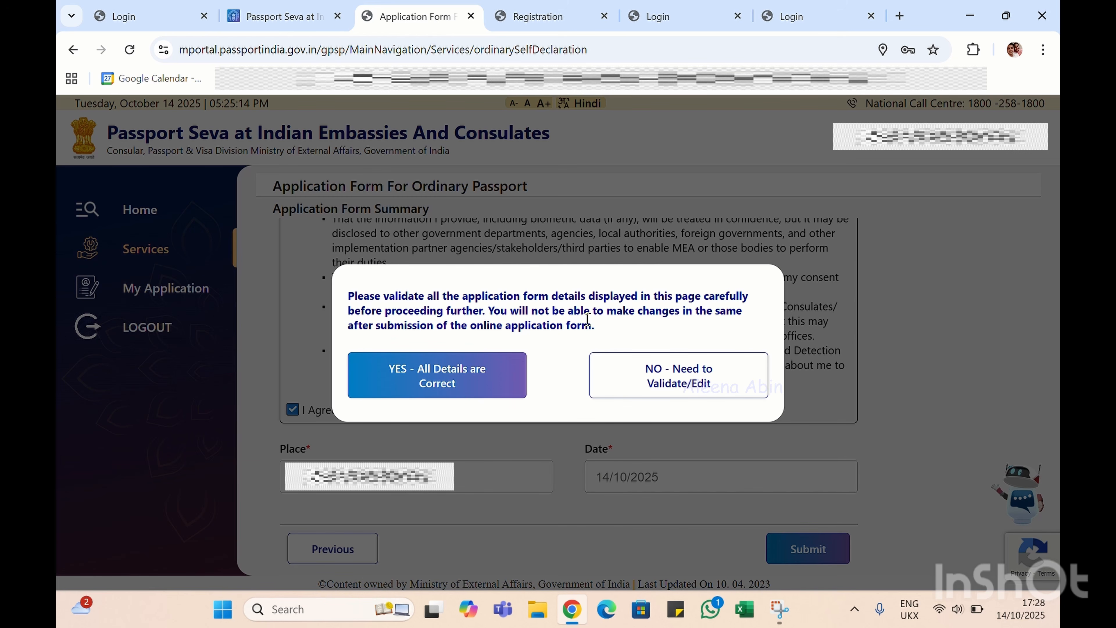
Confirm 'YES - All Details are Correct' to submit, then open the submitted application's details page
{"action": "left_click", "coordinate": [449, 369]}
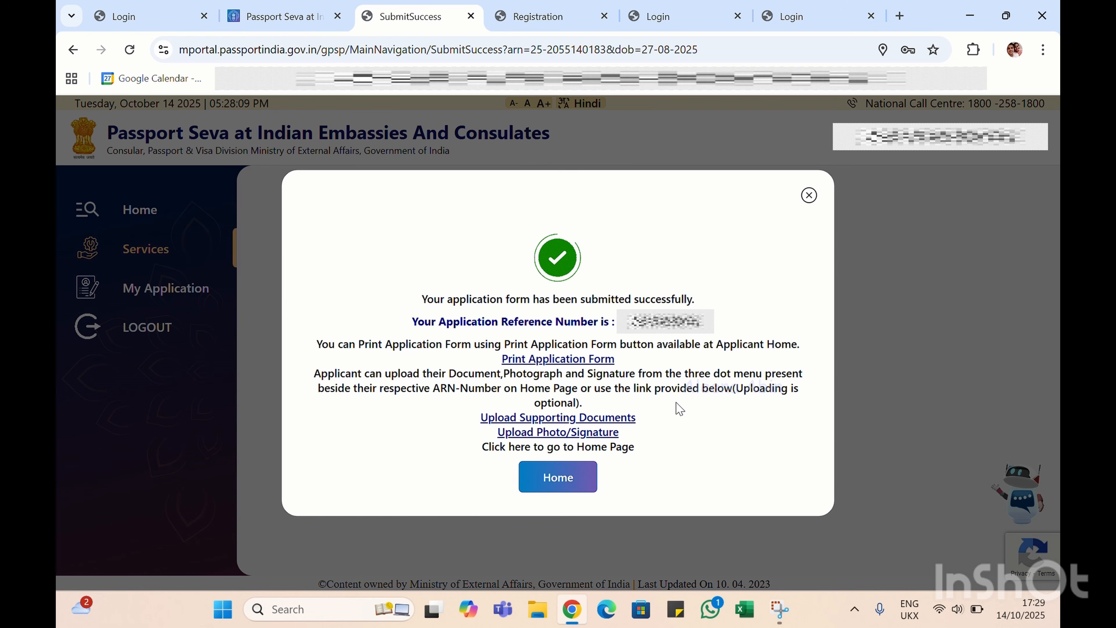
{"action": "left_click", "coordinate": [584, 360]}
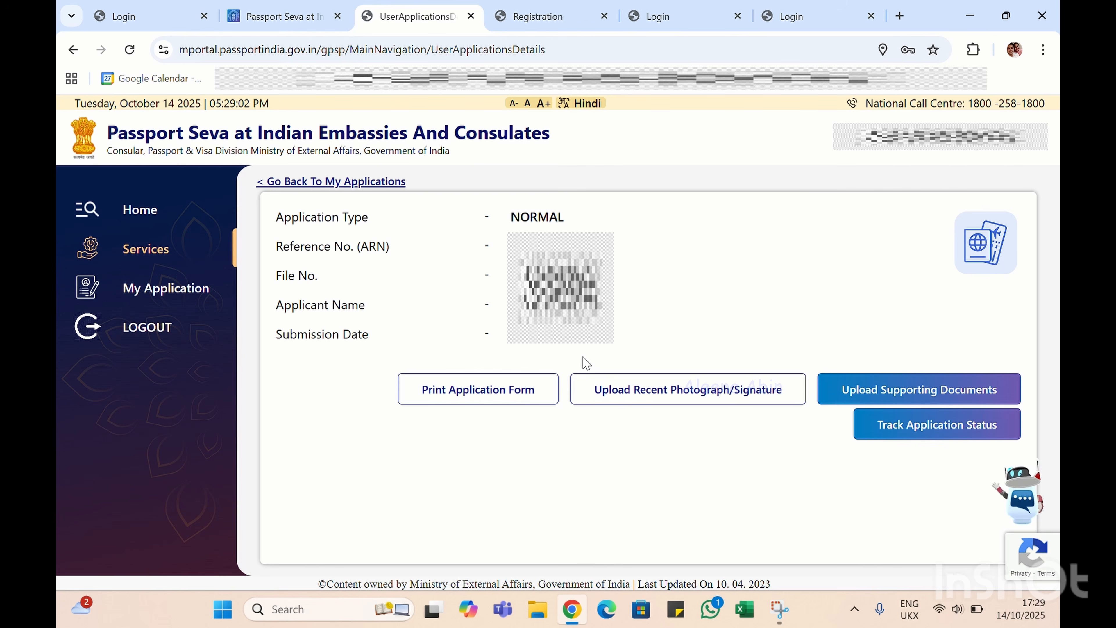
Open the printable application form and review it down to the declaration and signature section
{"action": "left_click", "coordinate": [478, 389]}
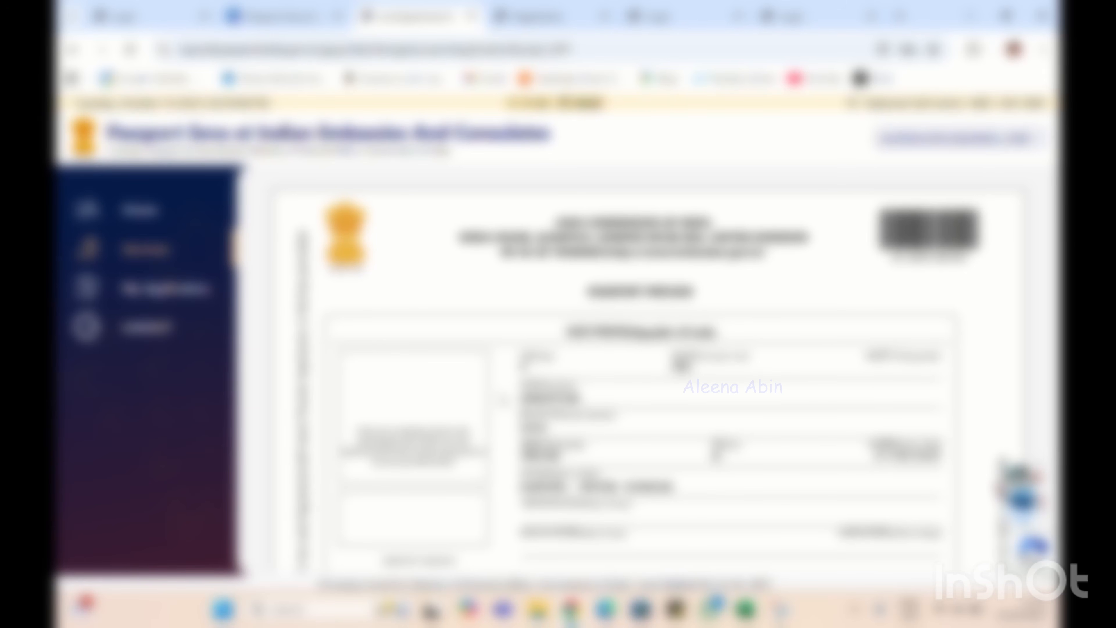
{"action": "scroll", "coordinate": [637, 374], "scroll_direction": "down", "scroll_amount": 7}
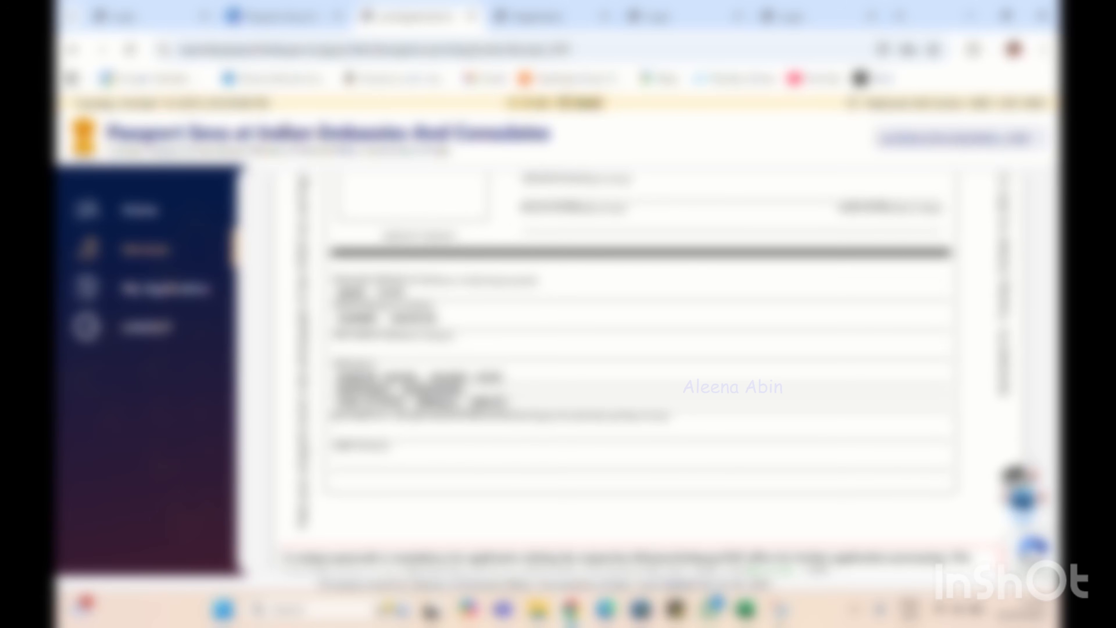
{"action": "scroll", "coordinate": [503, 401], "scroll_direction": "down", "scroll_amount": 8}
{"action": "scroll", "coordinate": [503, 401], "scroll_direction": "up", "scroll_amount": 2}
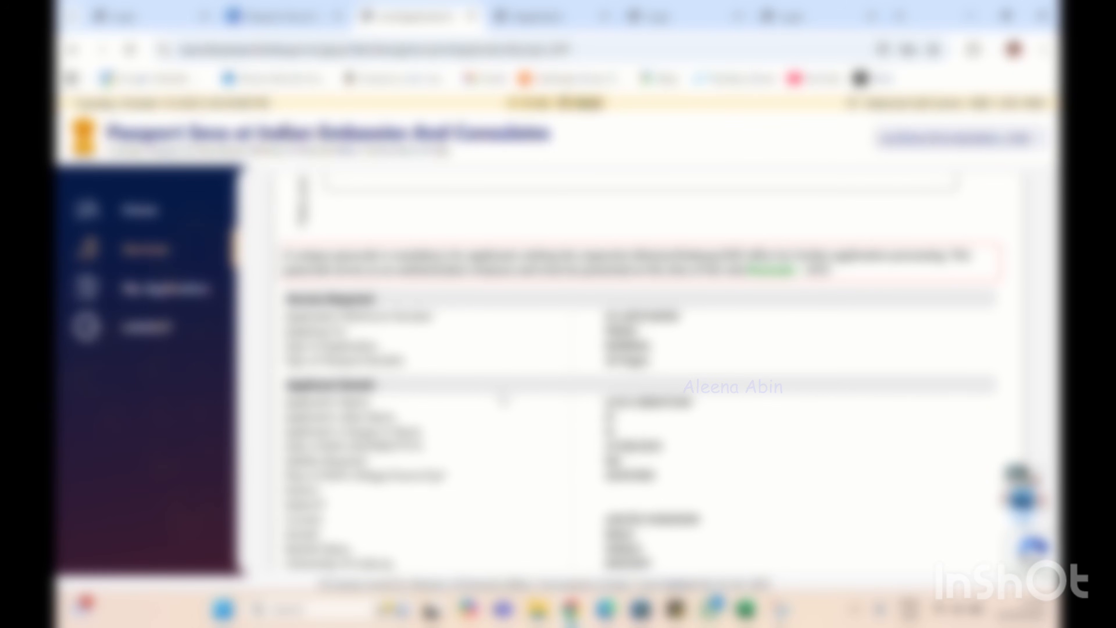
{"action": "scroll", "coordinate": [504, 399], "scroll_direction": "up", "scroll_amount": 1}
{"action": "scroll", "coordinate": [504, 401], "scroll_direction": "up", "scroll_amount": 6}
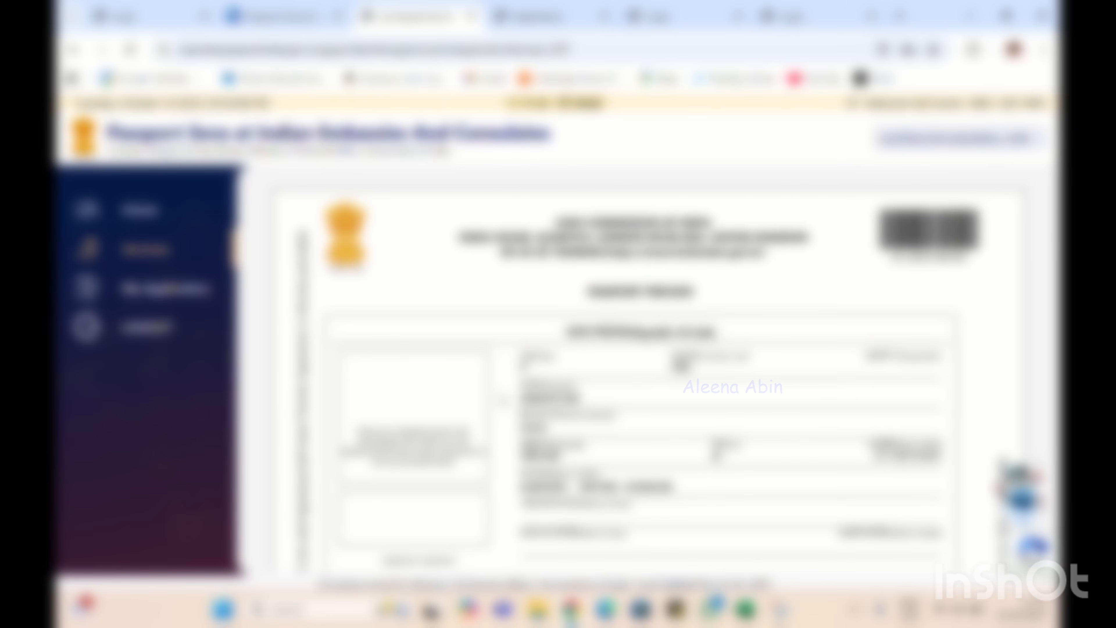
{"action": "scroll", "coordinate": [503, 400], "scroll_direction": "down", "scroll_amount": 10}
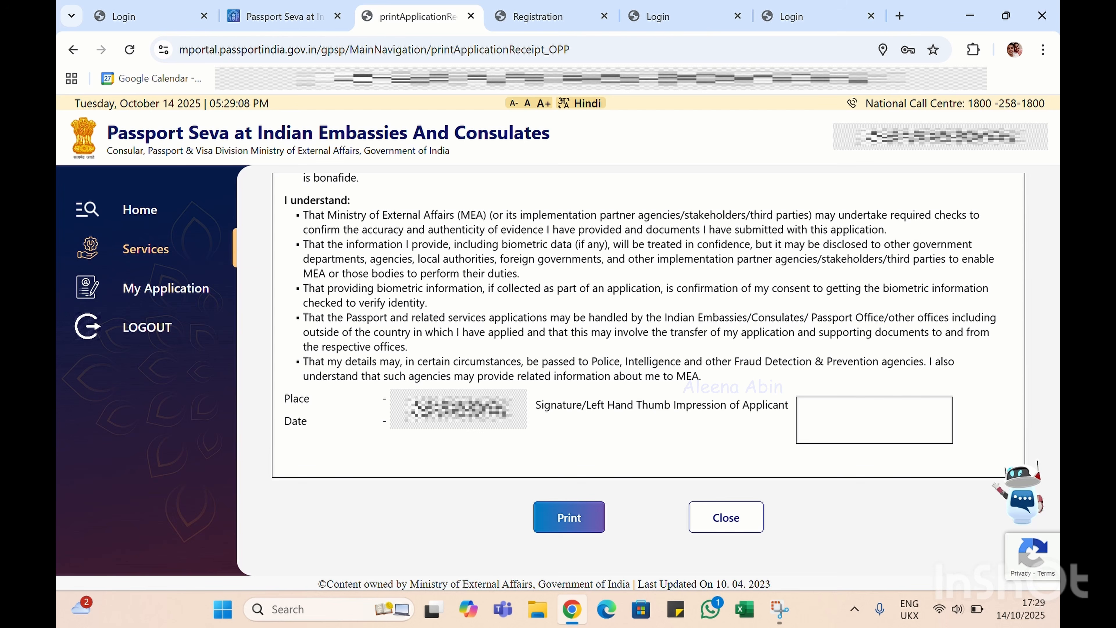
Print the application form, then view the latest application's form from its More Actions menu
{"action": "left_click", "coordinate": [589, 522]}
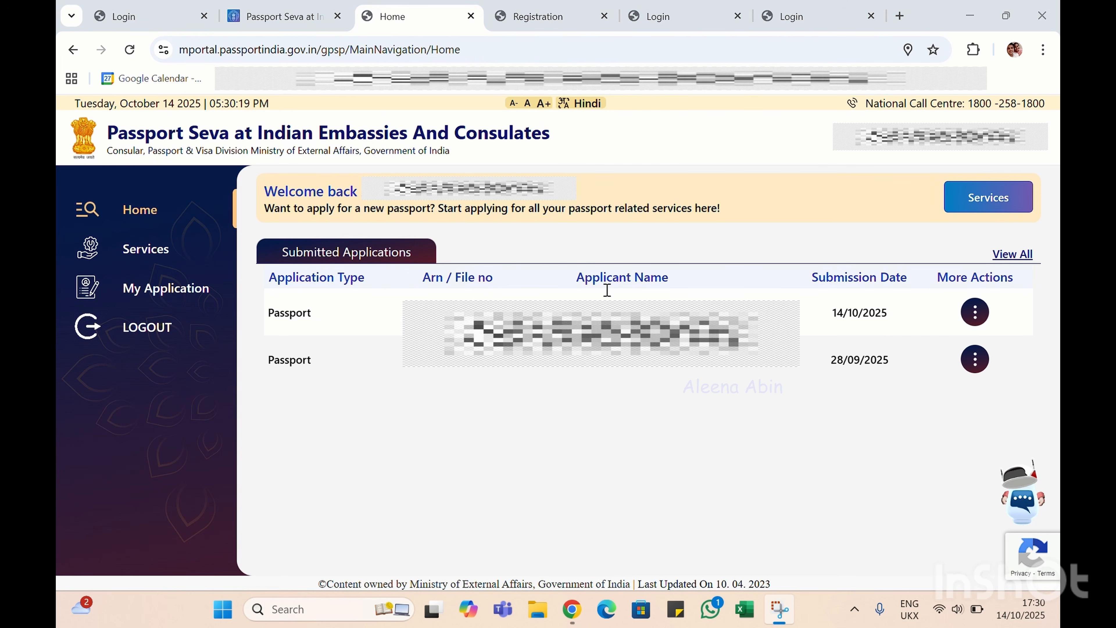
{"action": "left_click", "coordinate": [977, 312]}
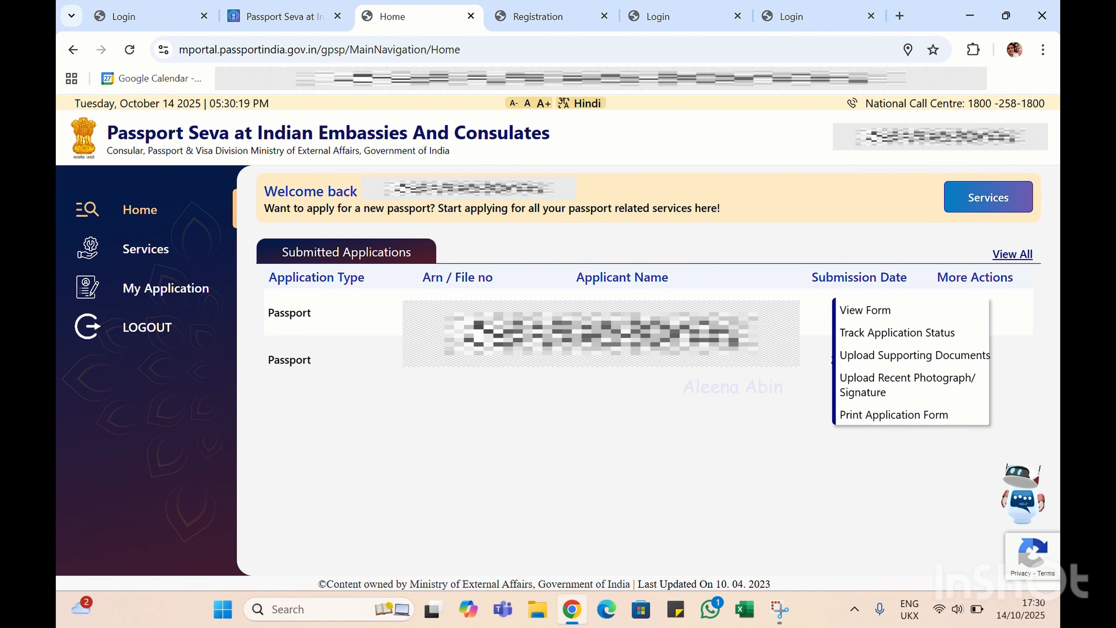
{"action": "left_click", "coordinate": [979, 314]}
{"action": "left_click", "coordinate": [977, 314]}
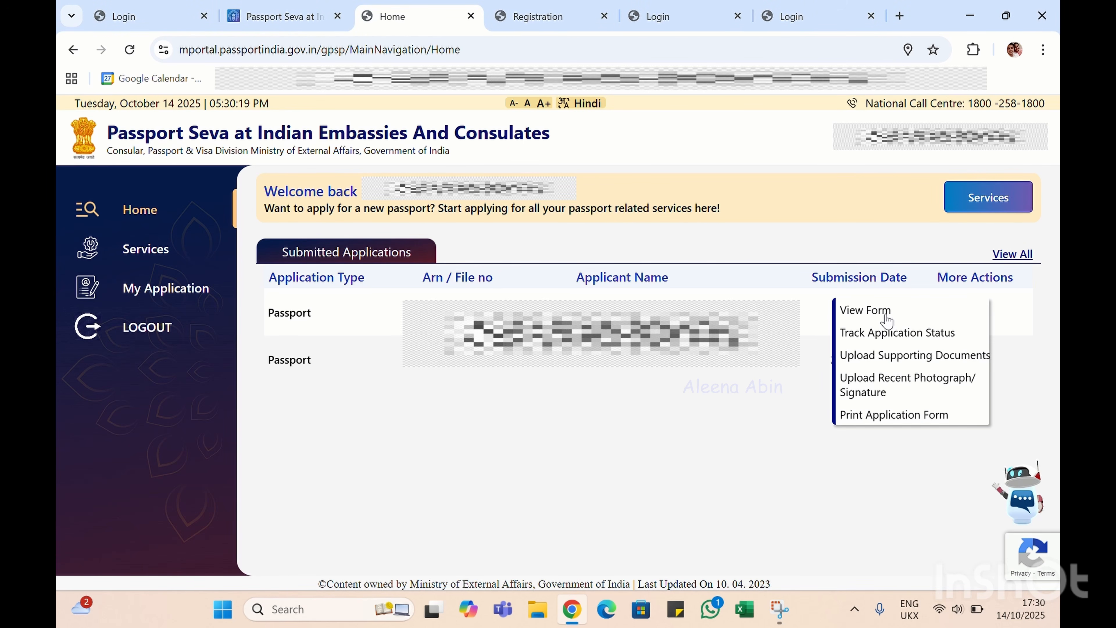
{"action": "left_click", "coordinate": [887, 316]}
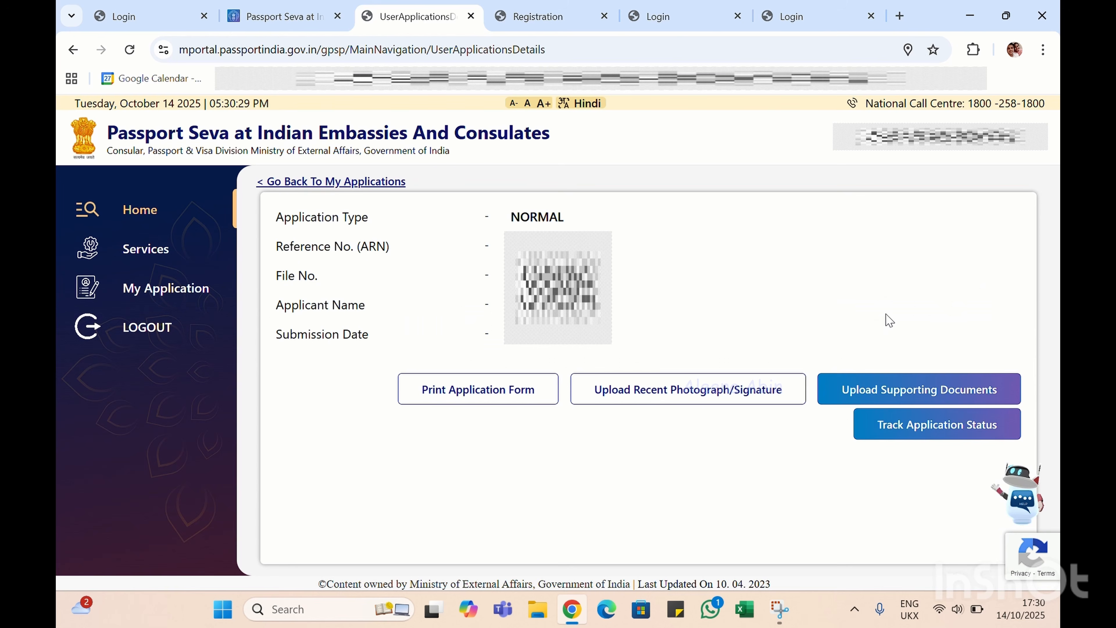
Open Upload Recent Photograph/Signature, accept the guidelines, then close the upload page without uploading
{"action": "left_click", "coordinate": [638, 399]}
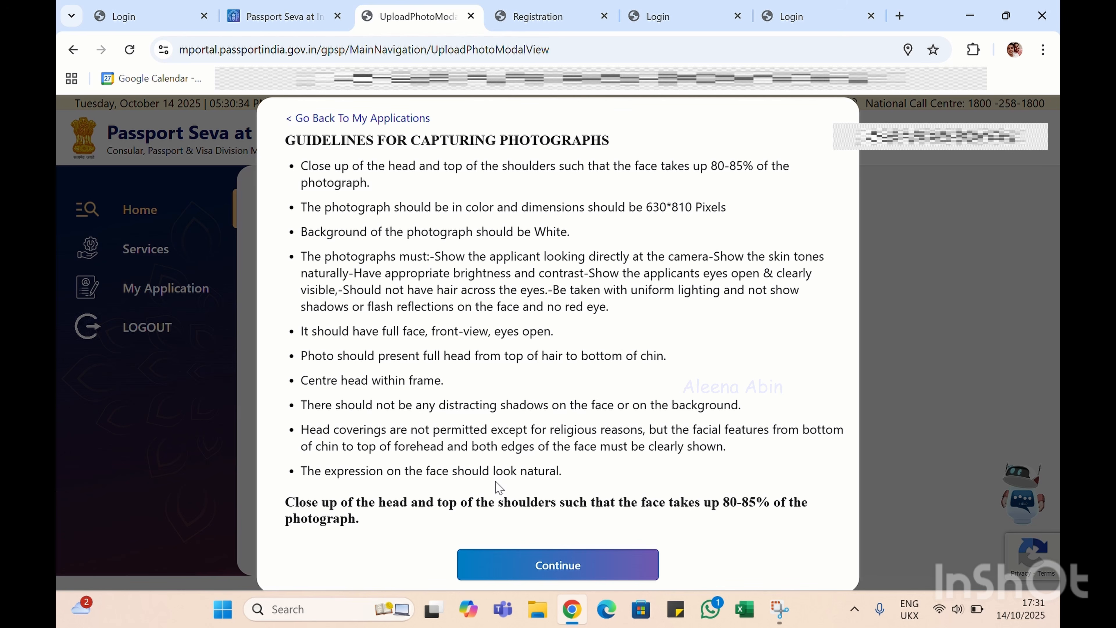
{"action": "left_click", "coordinate": [526, 566]}
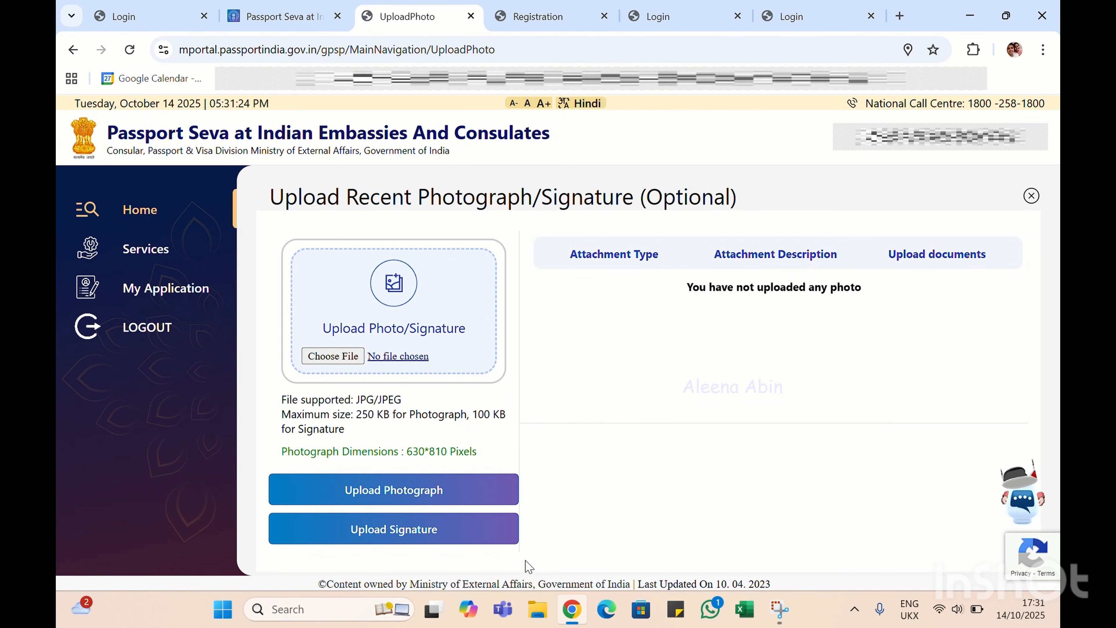
{"action": "left_click", "coordinate": [1031, 195]}
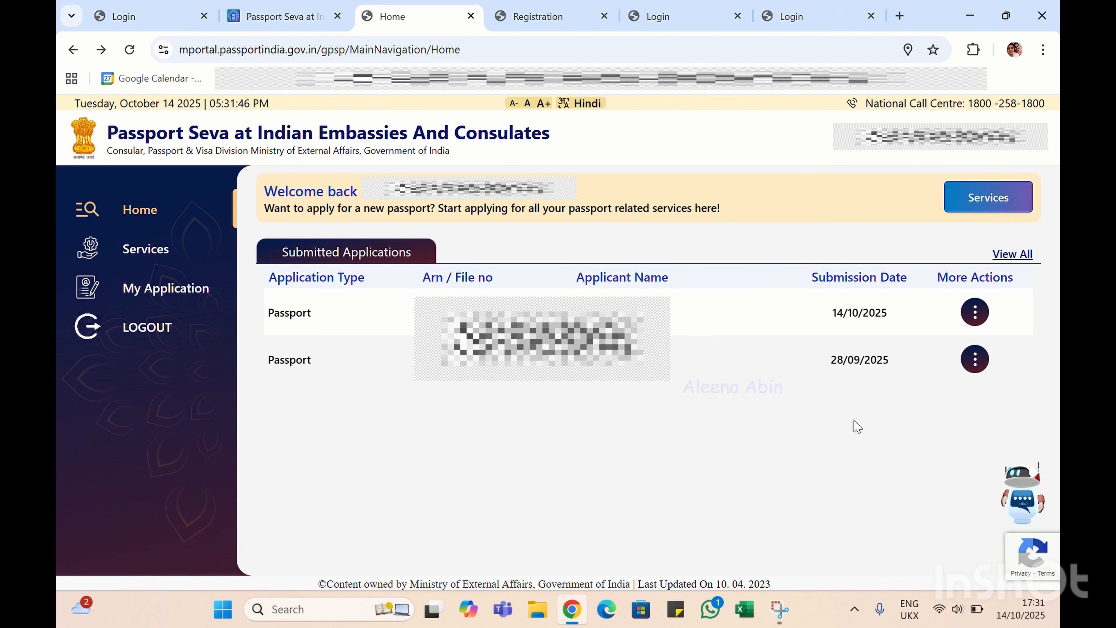
Open the latest application's Upload Supporting Documents form, view the document categories, then close it
{"action": "left_click", "coordinate": [975, 313]}
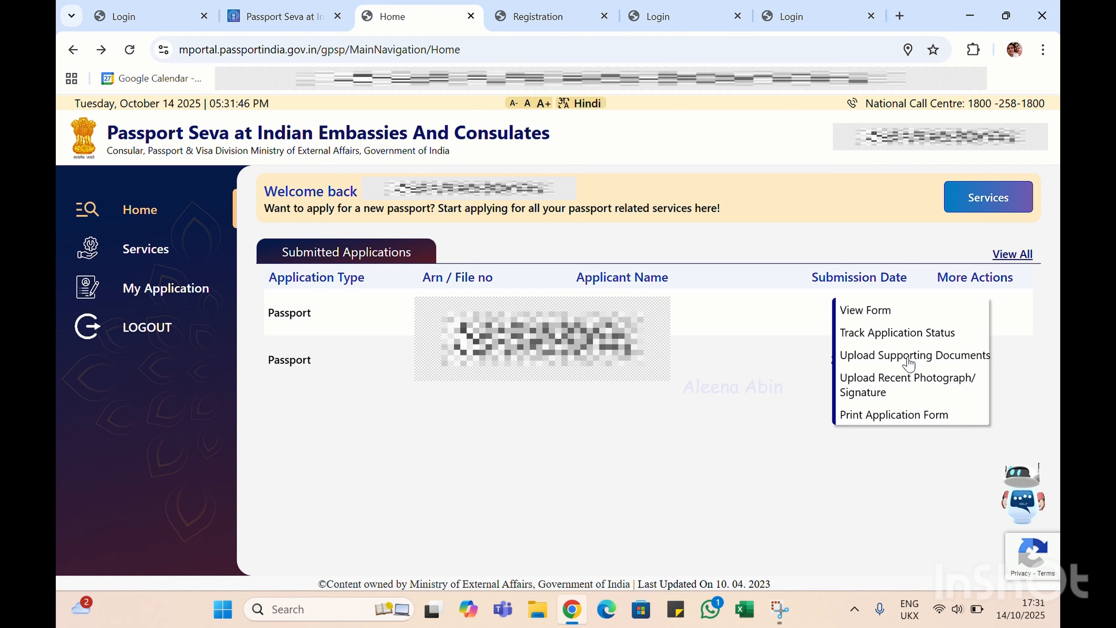
{"action": "left_click", "coordinate": [908, 356]}
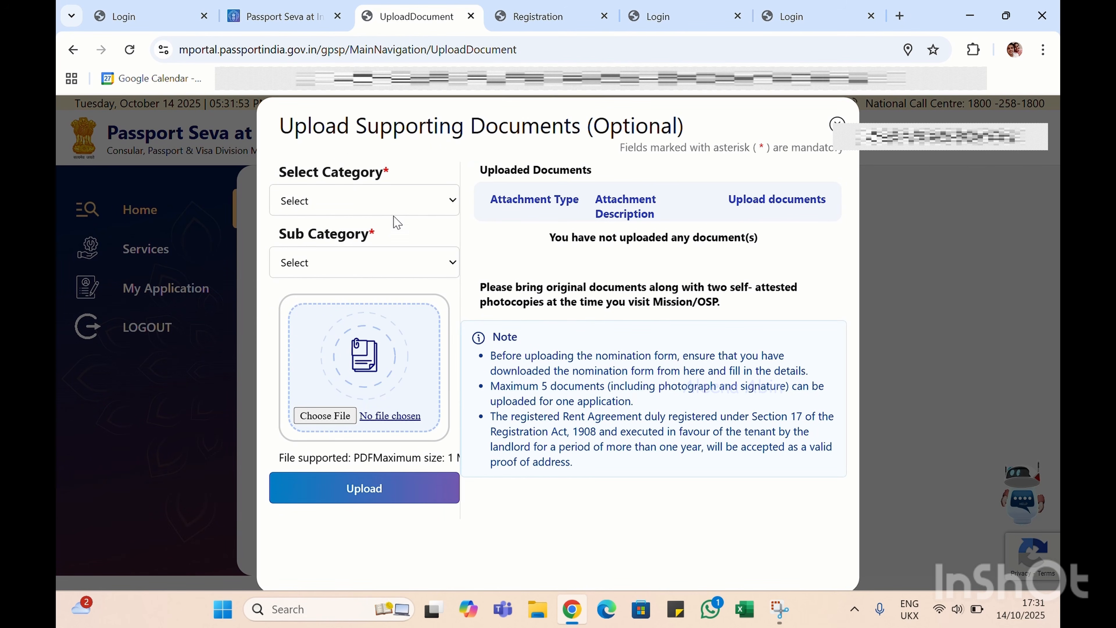
{"action": "left_click", "coordinate": [417, 207]}
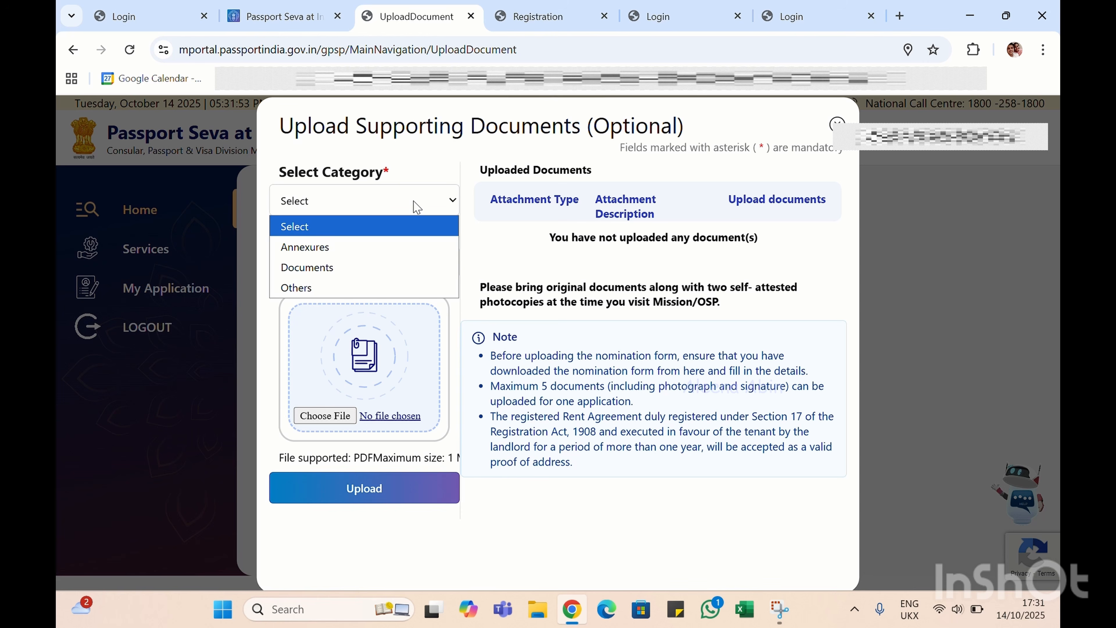
{"action": "left_click", "coordinate": [416, 206]}
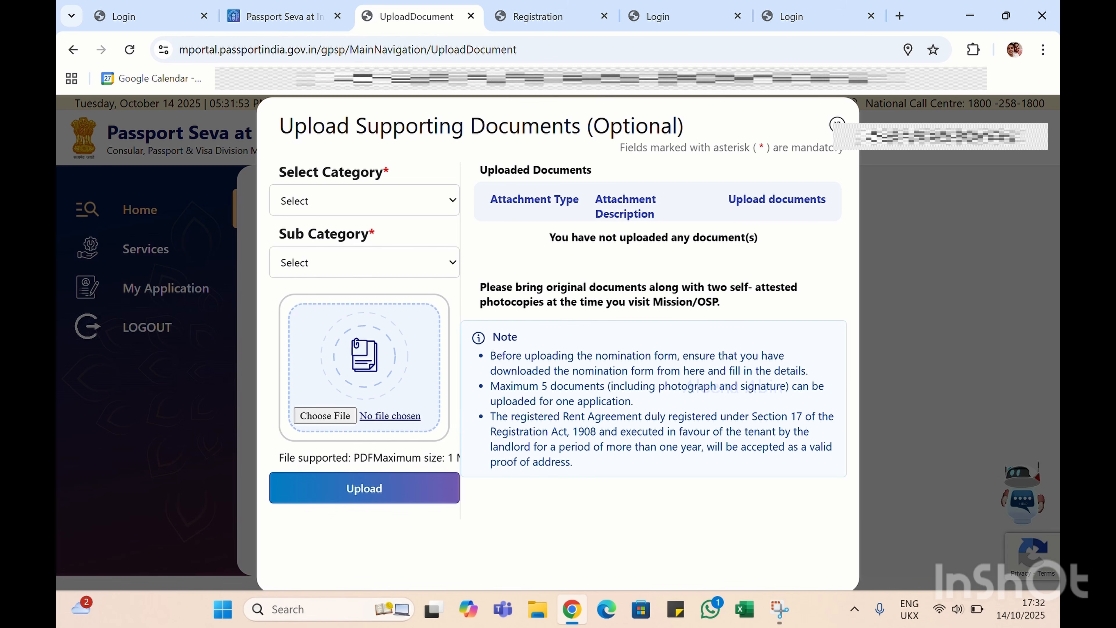
{"action": "left_click", "coordinate": [838, 124]}
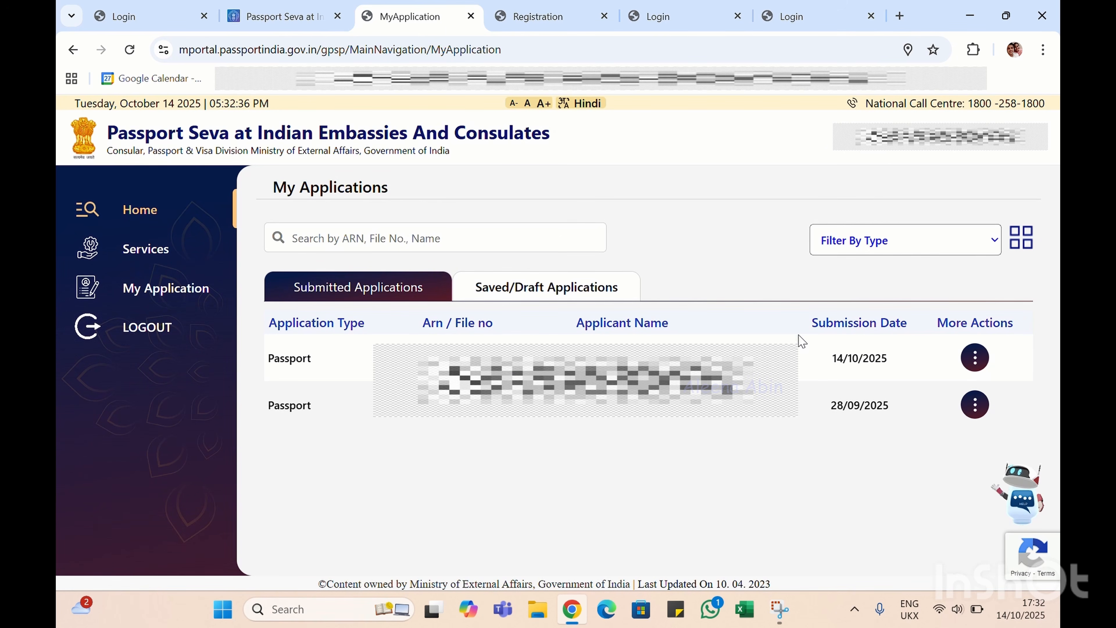
Open the 14/10/2025 application's details through its More Actions View Form option
{"action": "left_click", "coordinate": [980, 365]}
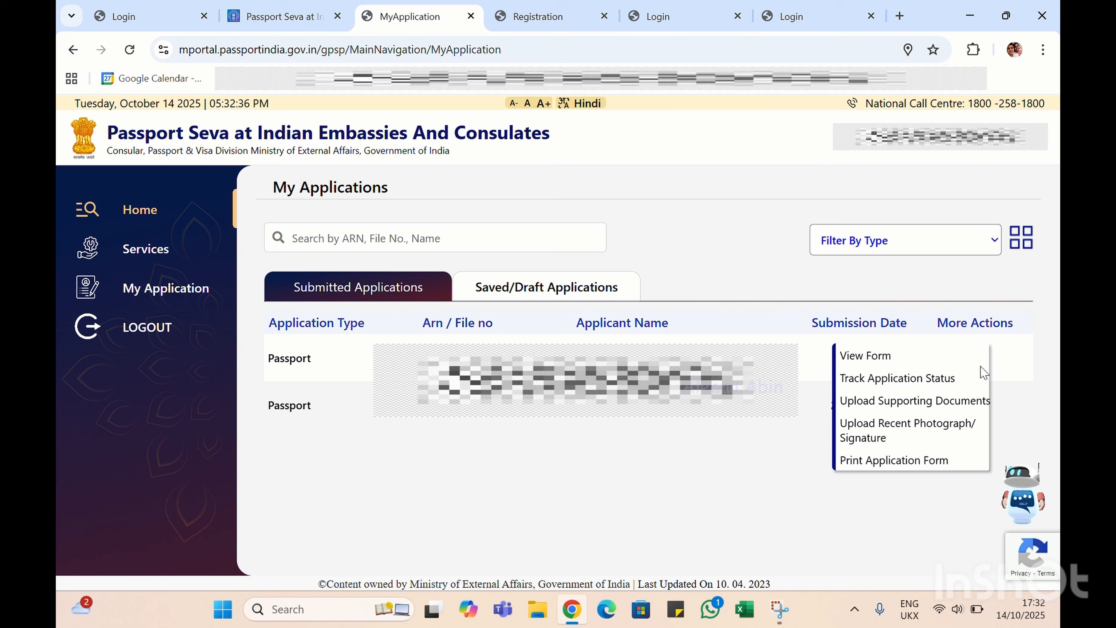
{"action": "left_click", "coordinate": [894, 359]}
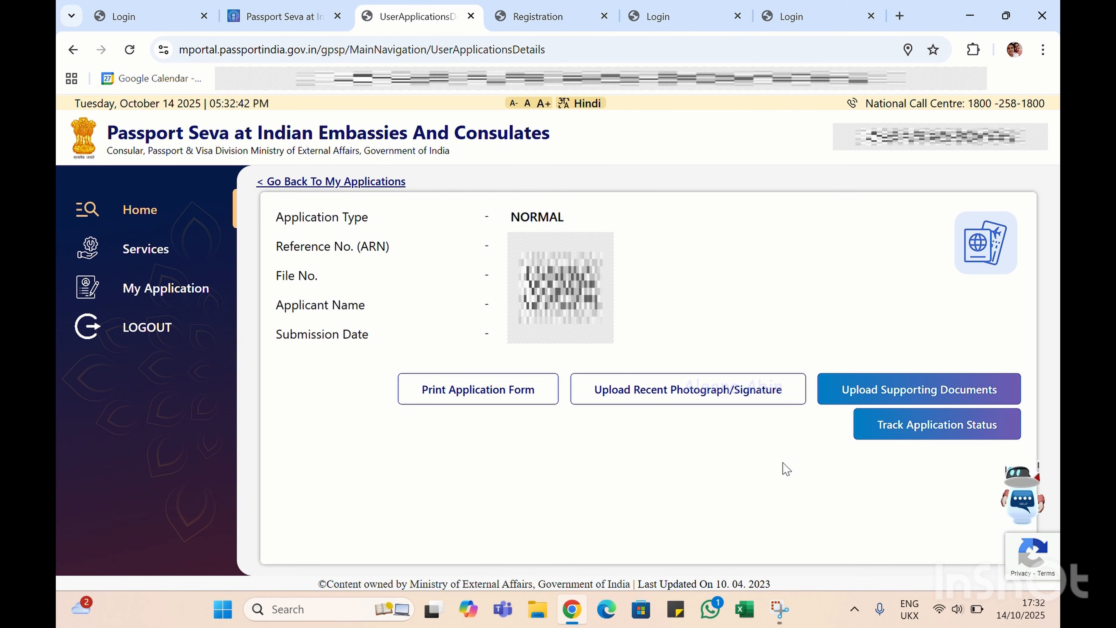